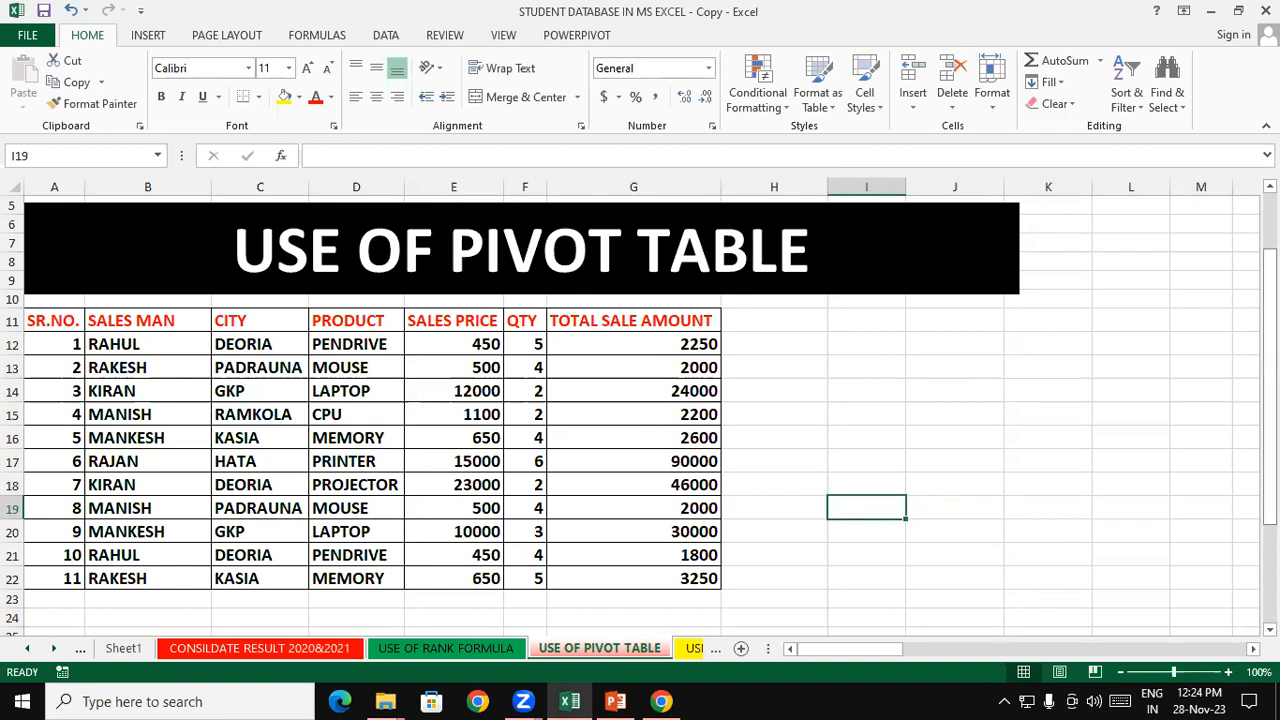
Examine the layout of the sales table on the USE OF PIVOT TABLE sheet, including the TOTAL SALE AMOUNT column
scroll(640, 408, up, 2)
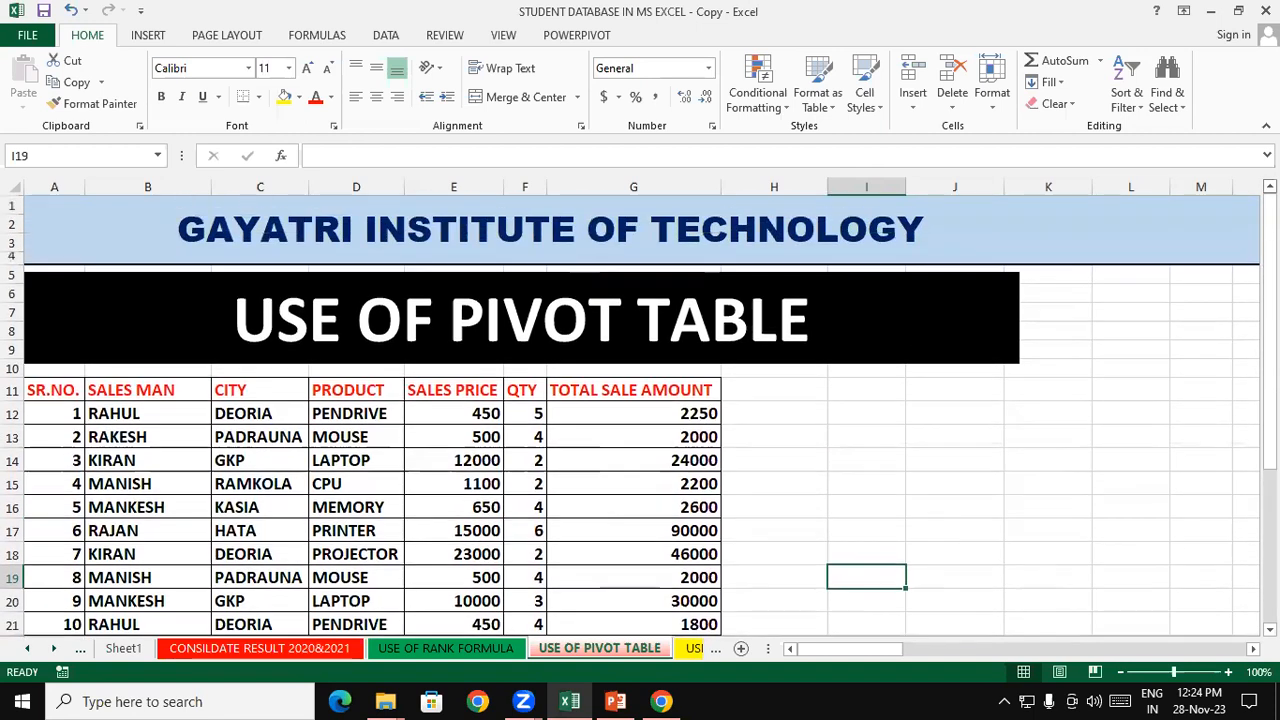
click(1101, 383)
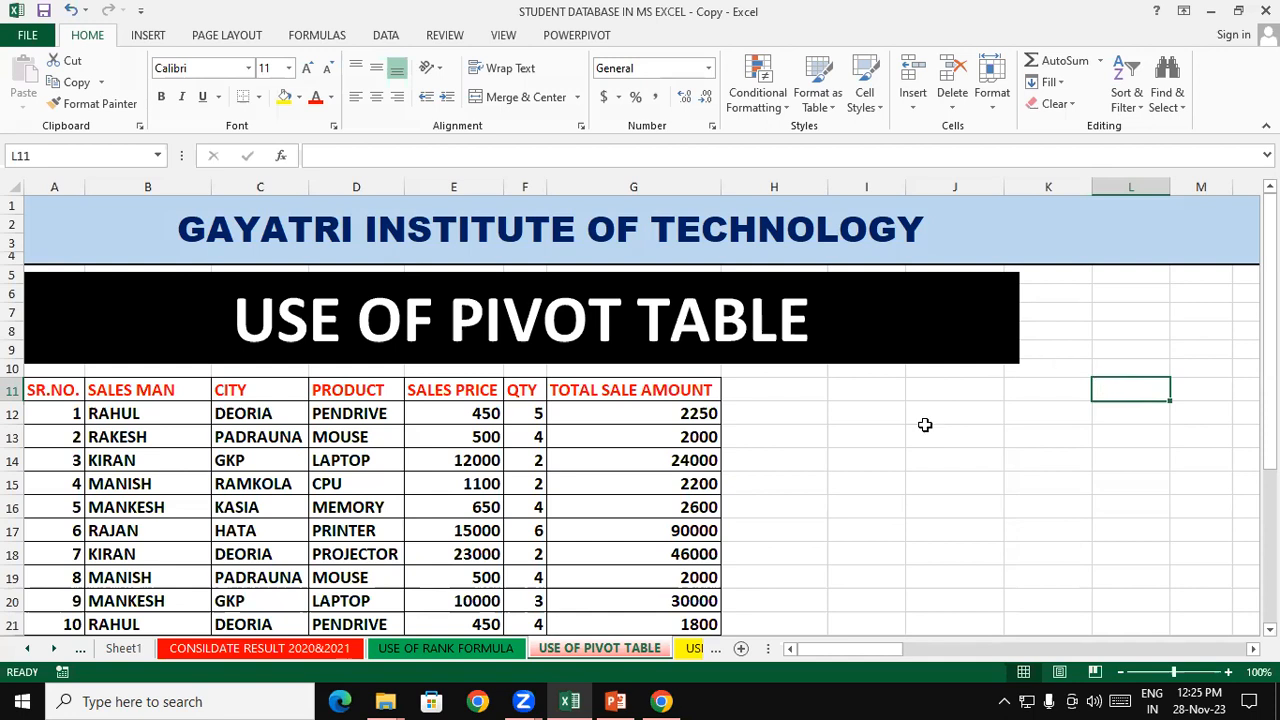
click(913, 458)
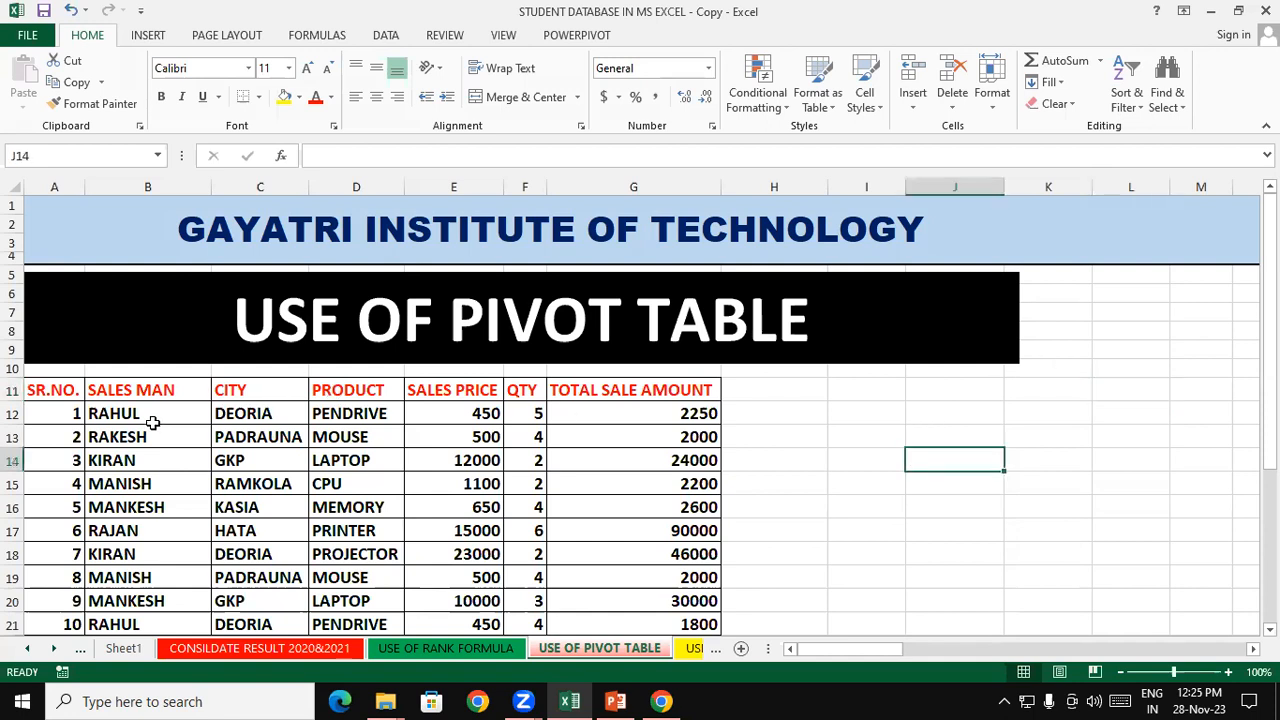
click(152, 422)
drag(586, 411, 612, 507)
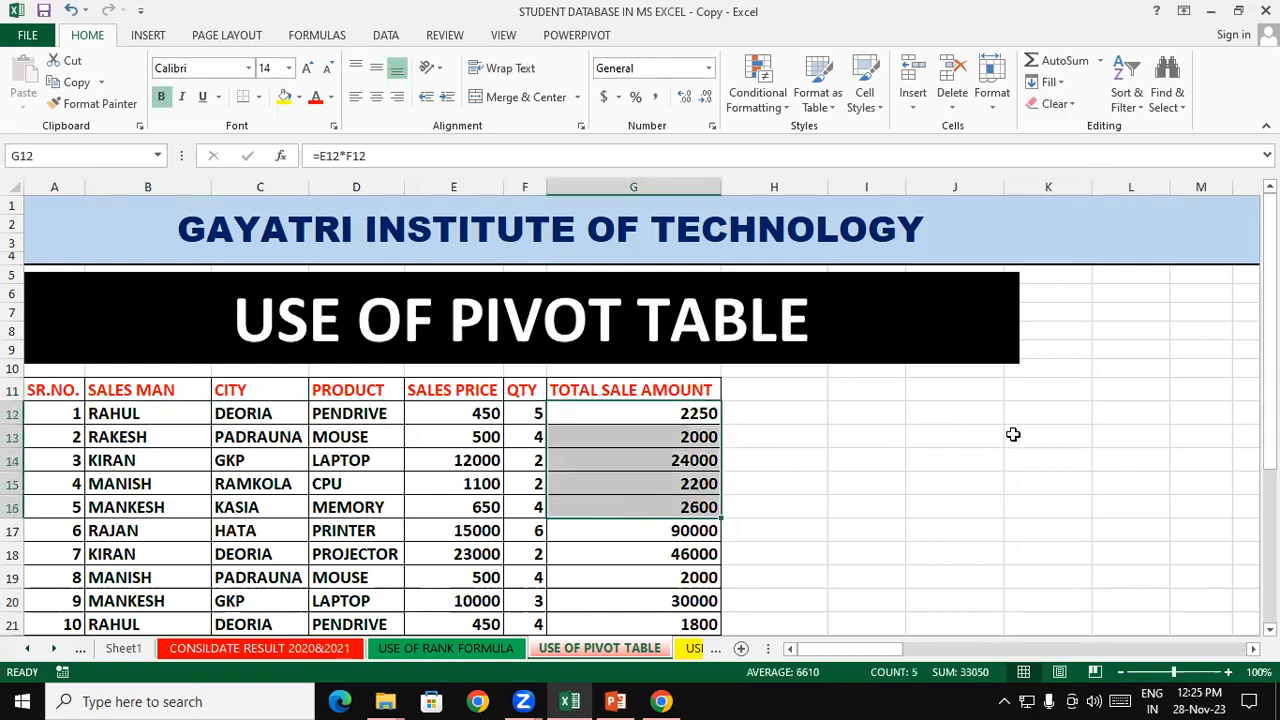
click(1013, 434)
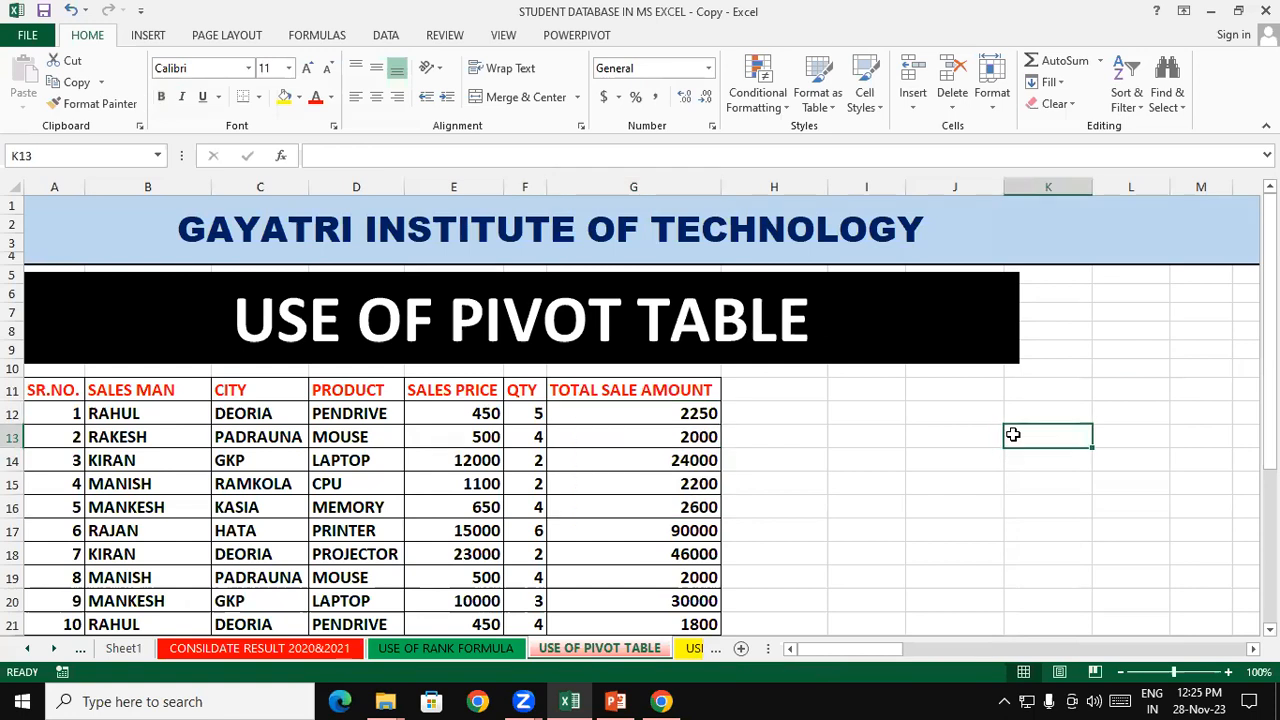
click(922, 468)
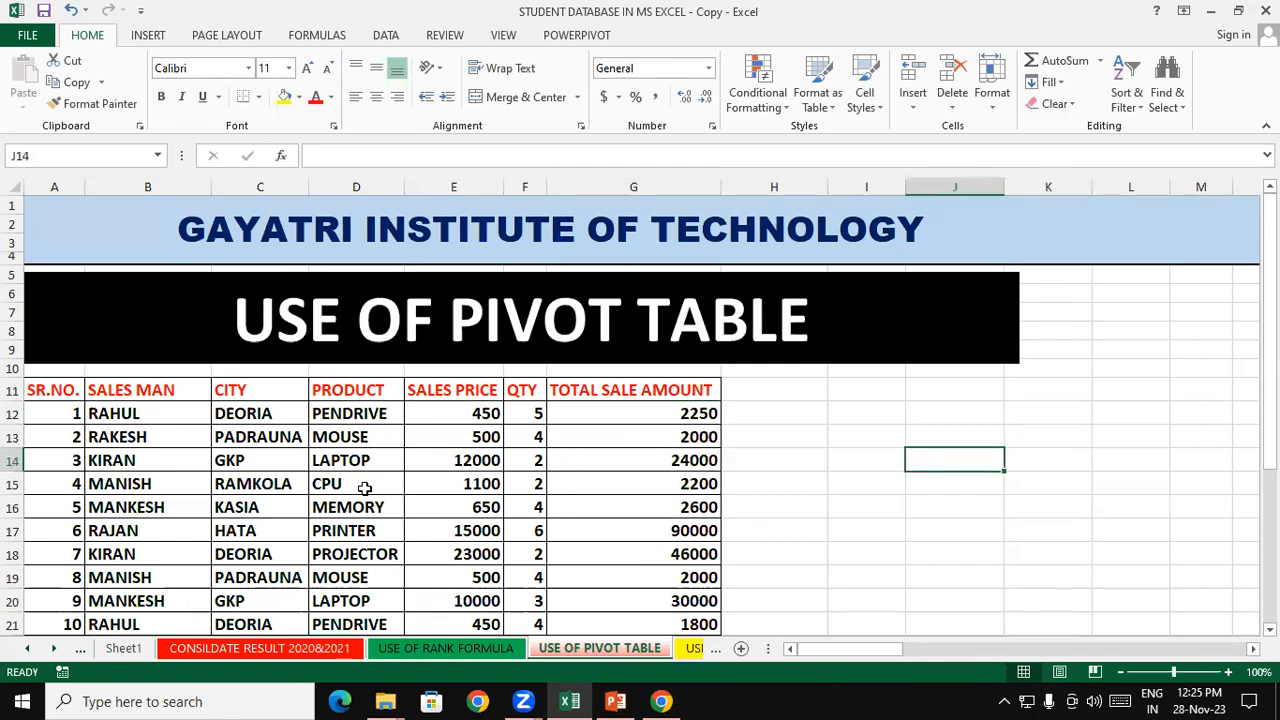
click(790, 455)
drag(60, 397, 491, 530)
click(893, 500)
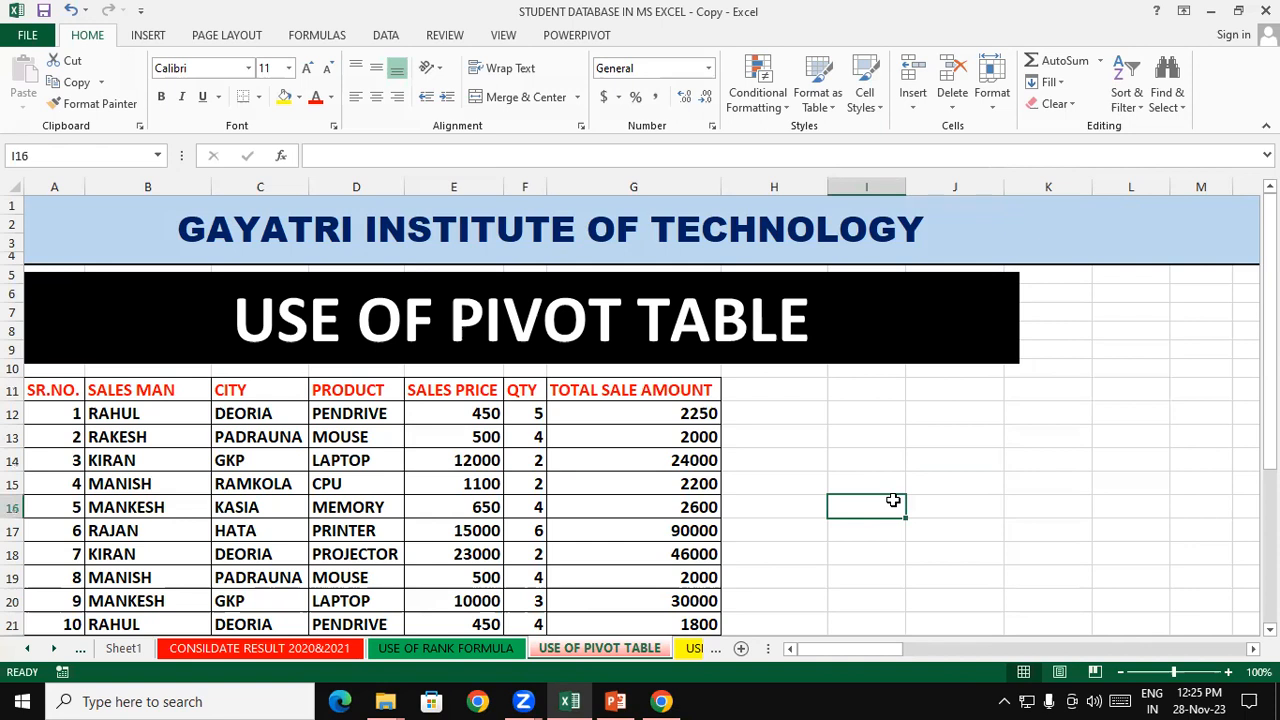
Examine the first sales record in row 12 across its salesman, city, product, sales price, quantity and total cells
click(460, 413)
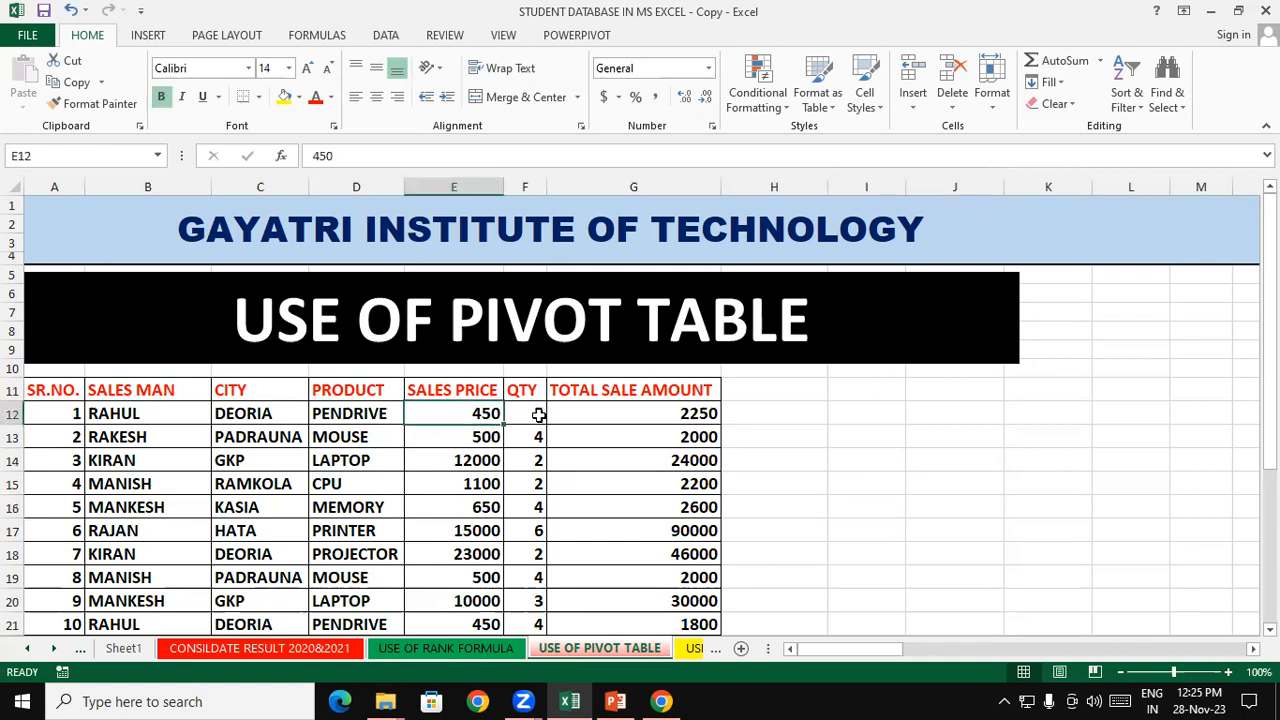
click(538, 415)
click(925, 453)
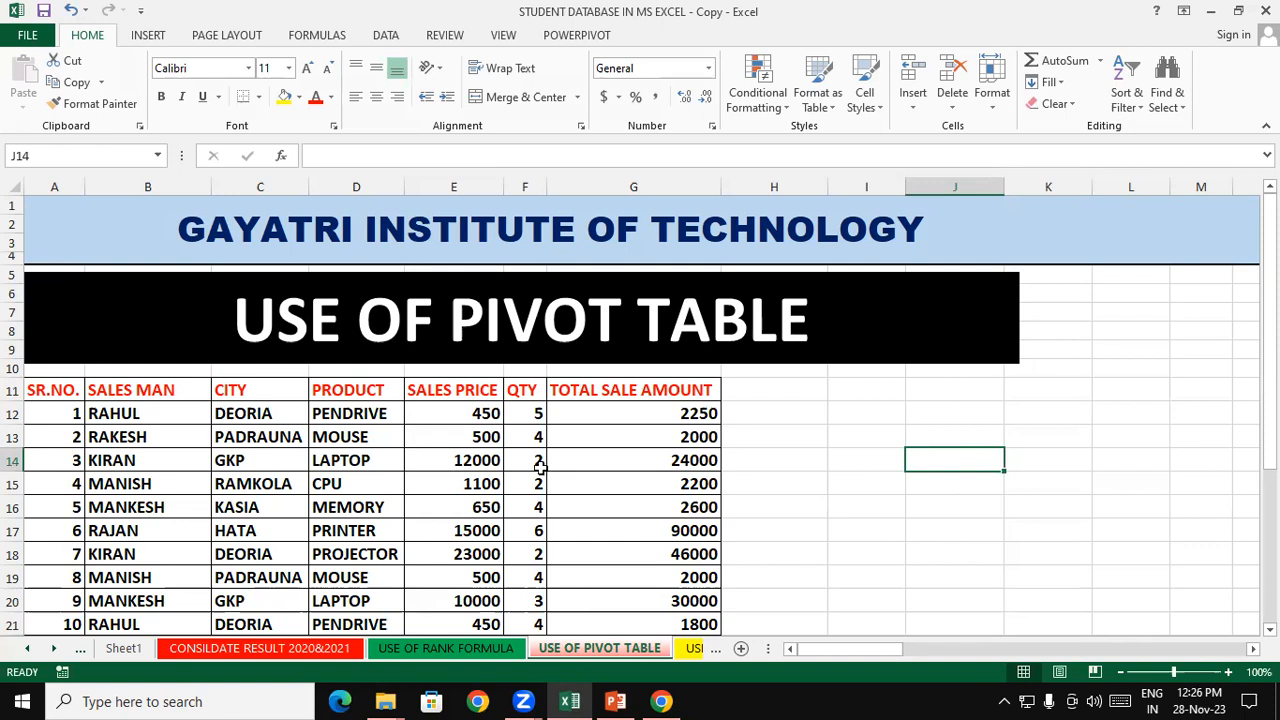
click(336, 452)
click(117, 410)
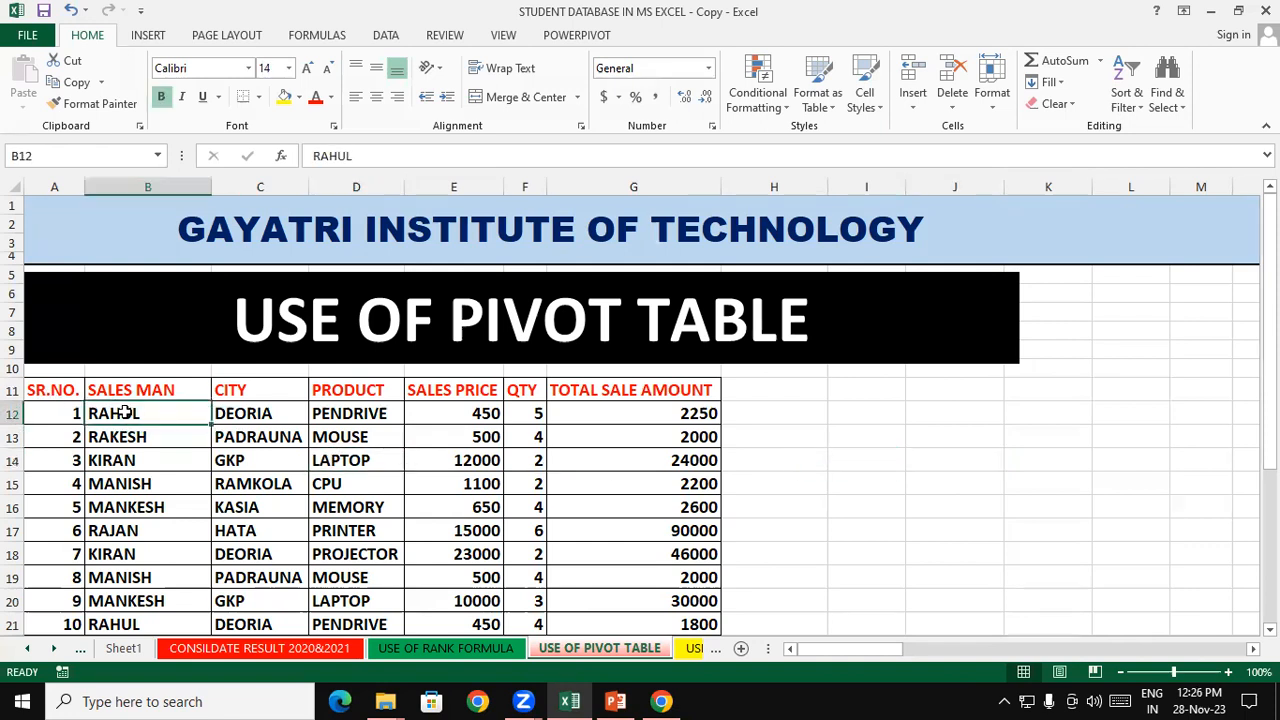
click(225, 412)
click(366, 414)
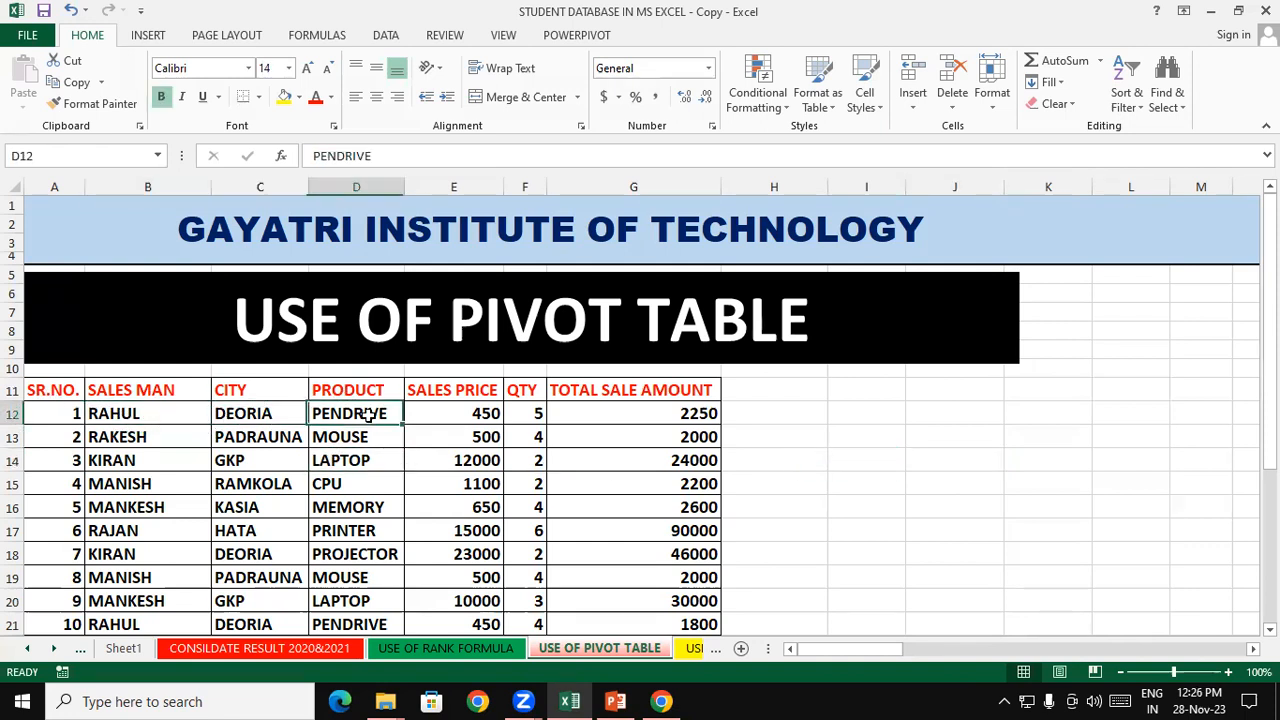
click(445, 423)
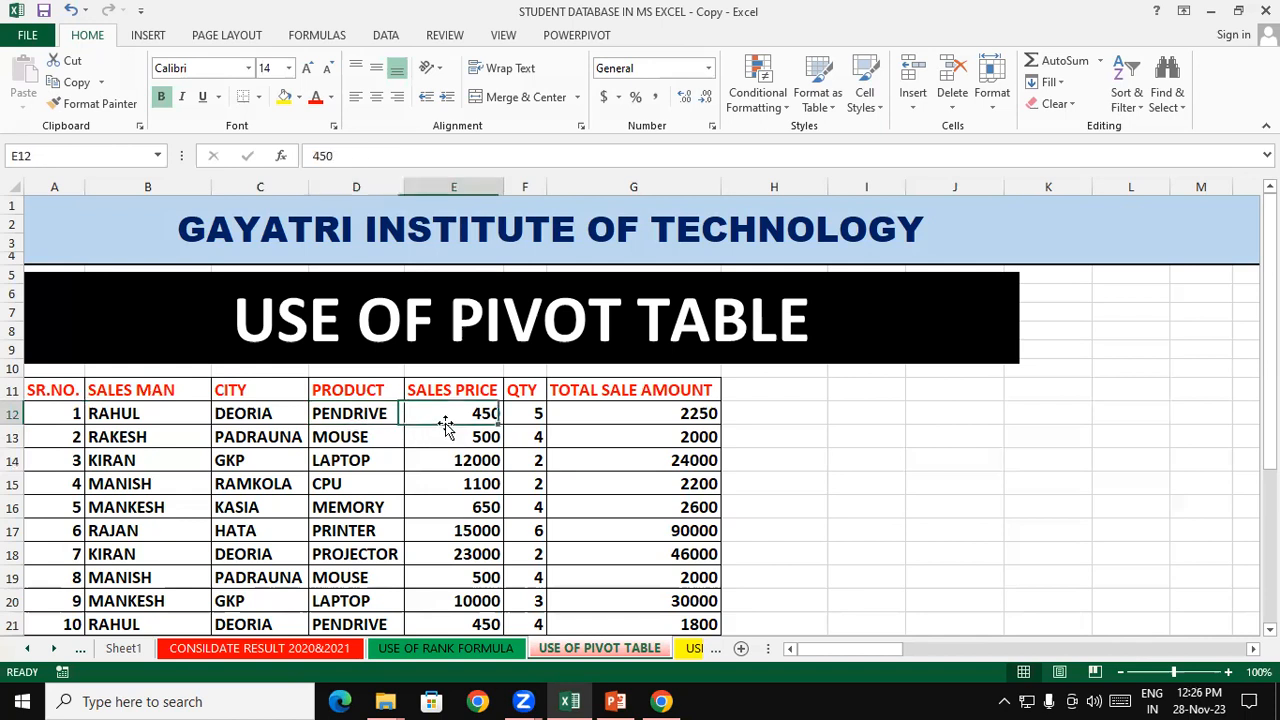
click(527, 412)
click(1030, 513)
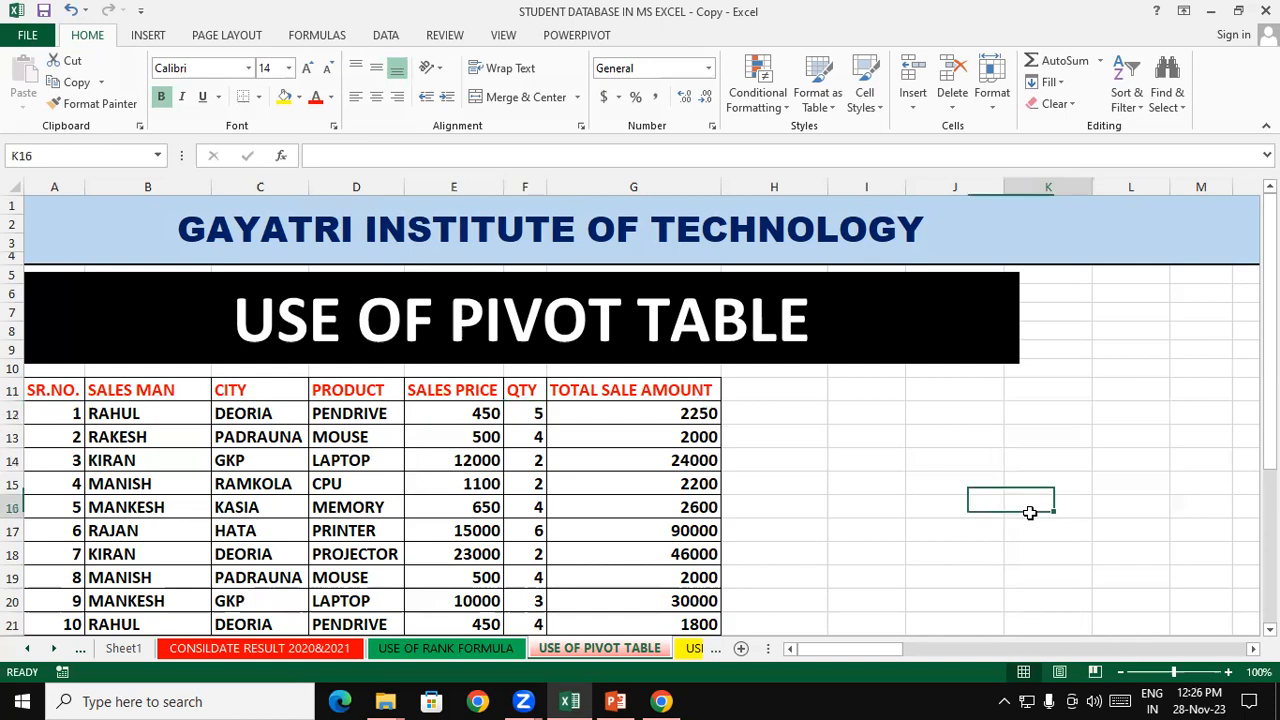
click(495, 414)
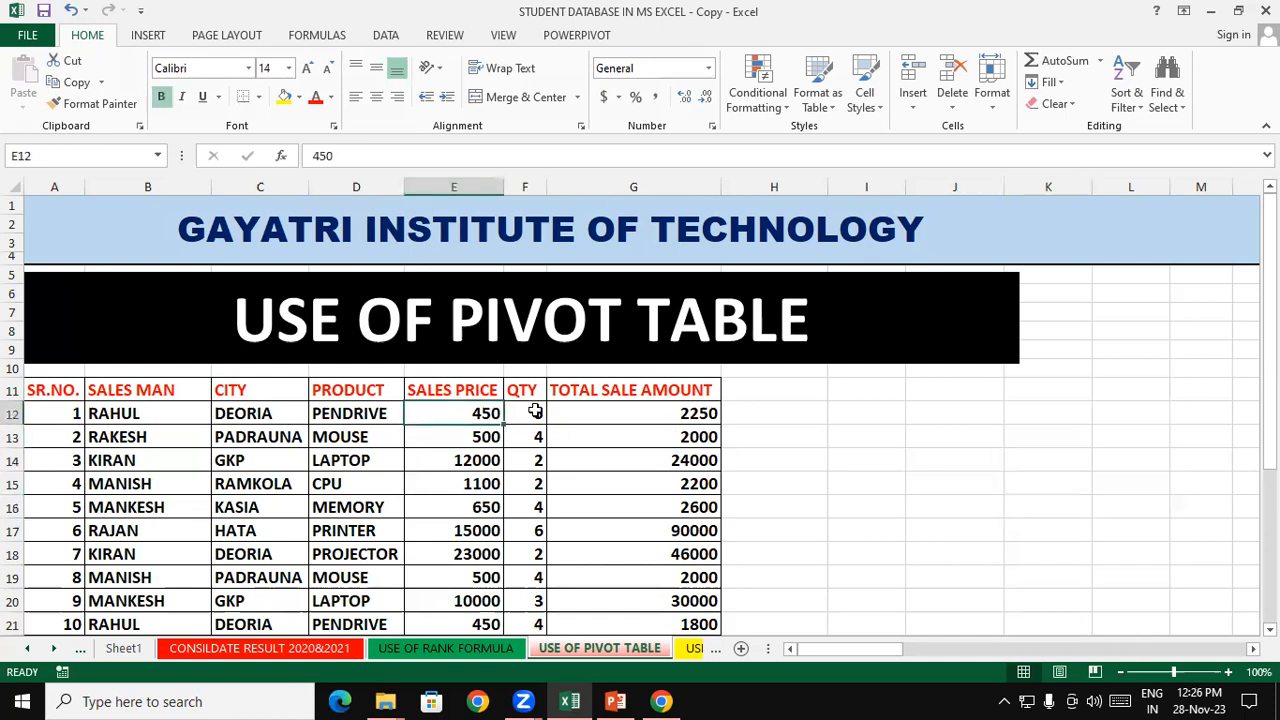
click(533, 413)
click(664, 411)
click(869, 428)
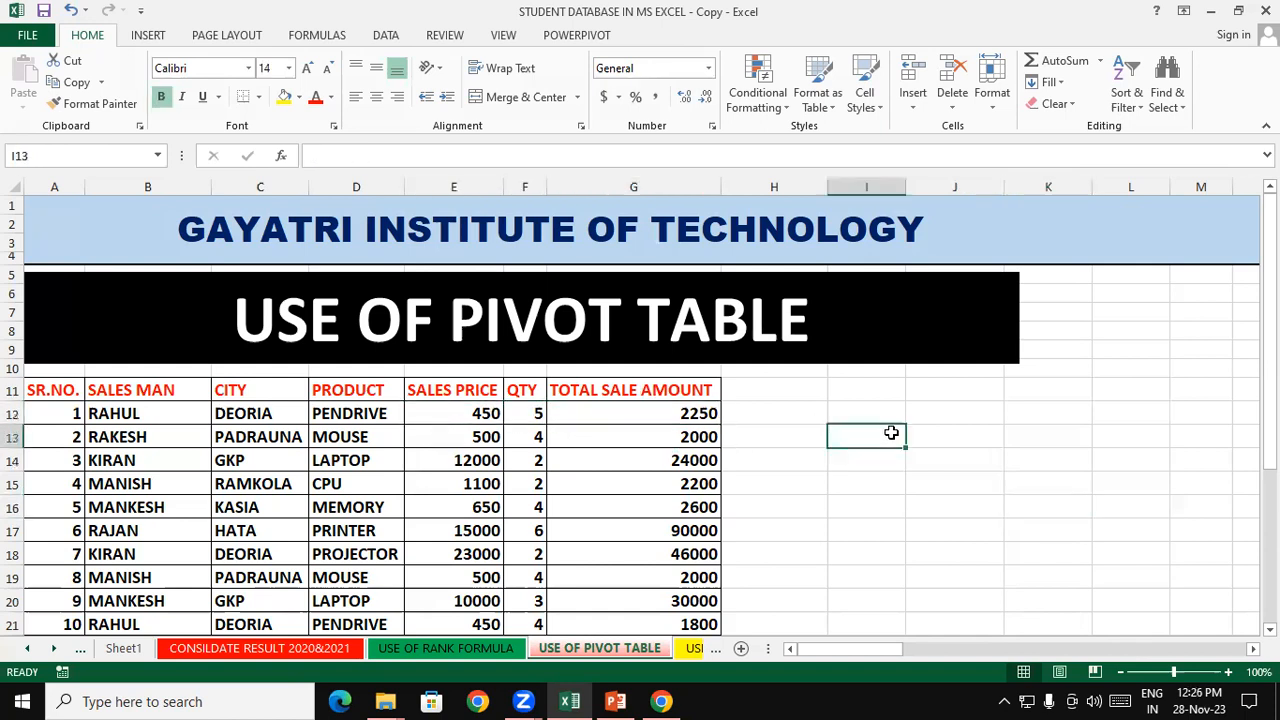
click(285, 410)
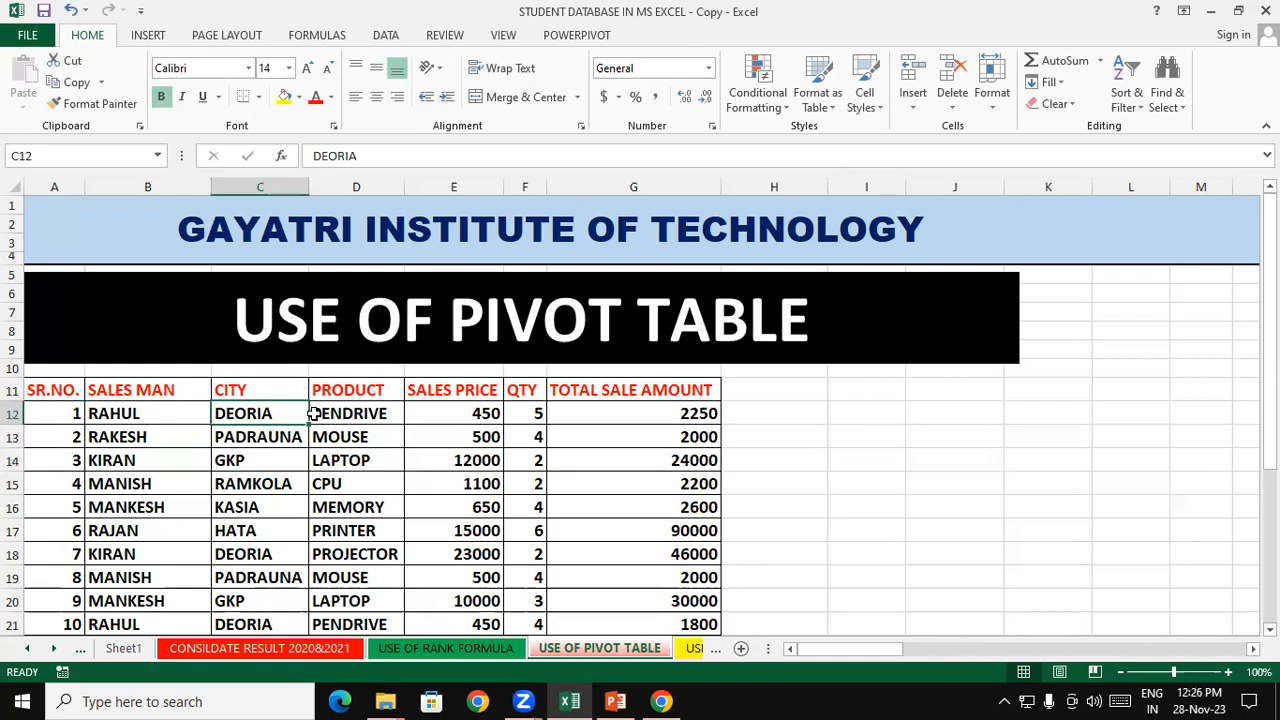
click(1003, 428)
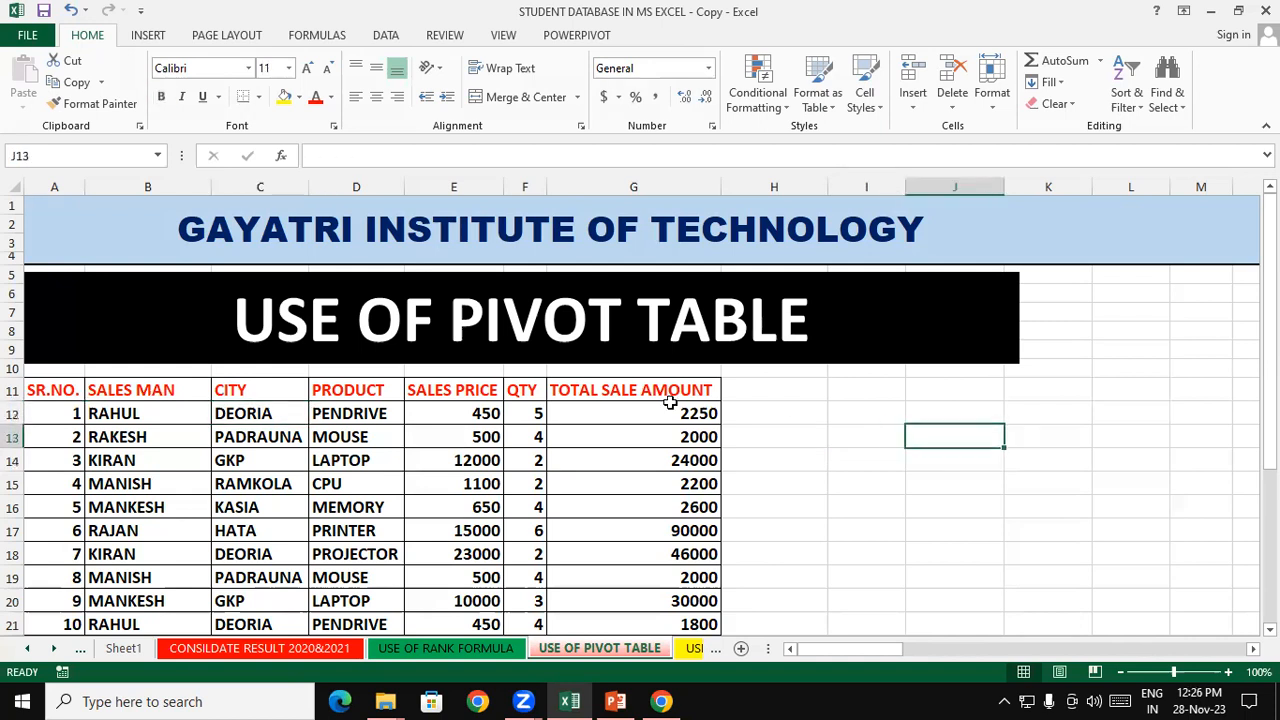
Examine the second sales record in row 13 and the formula that calculates its total from price and quantity
click(176, 440)
click(265, 436)
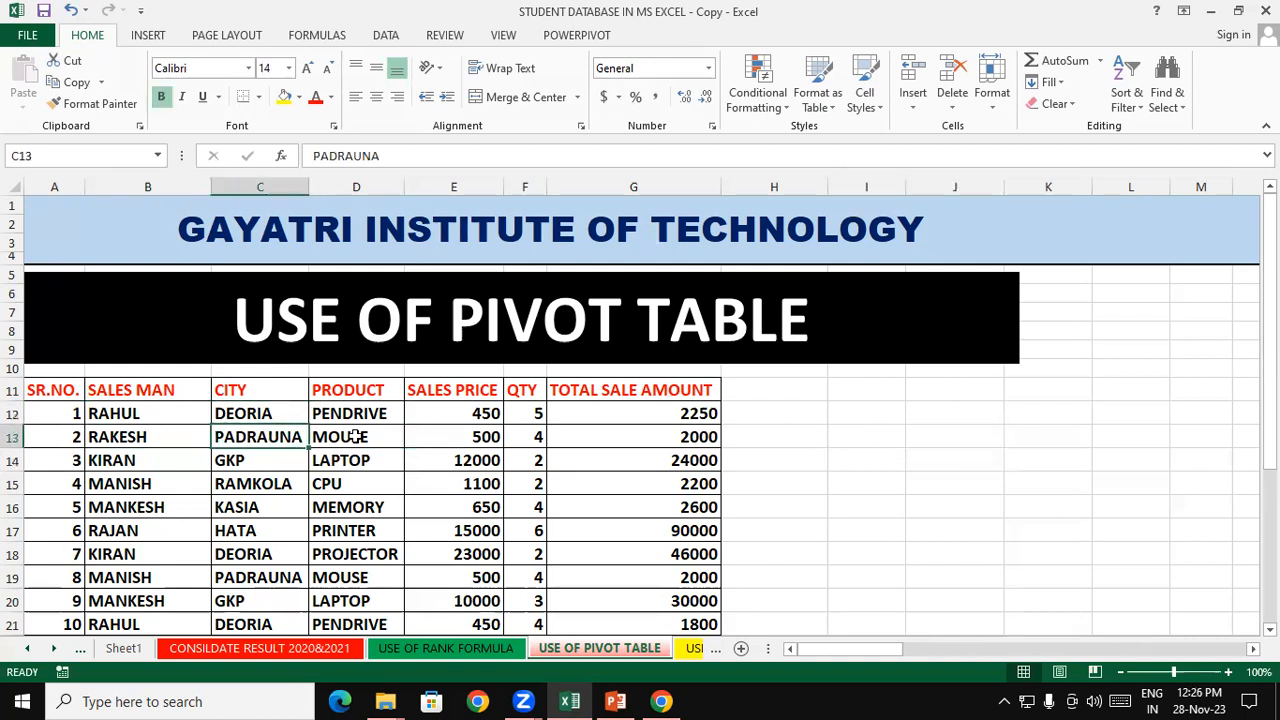
click(345, 436)
click(449, 433)
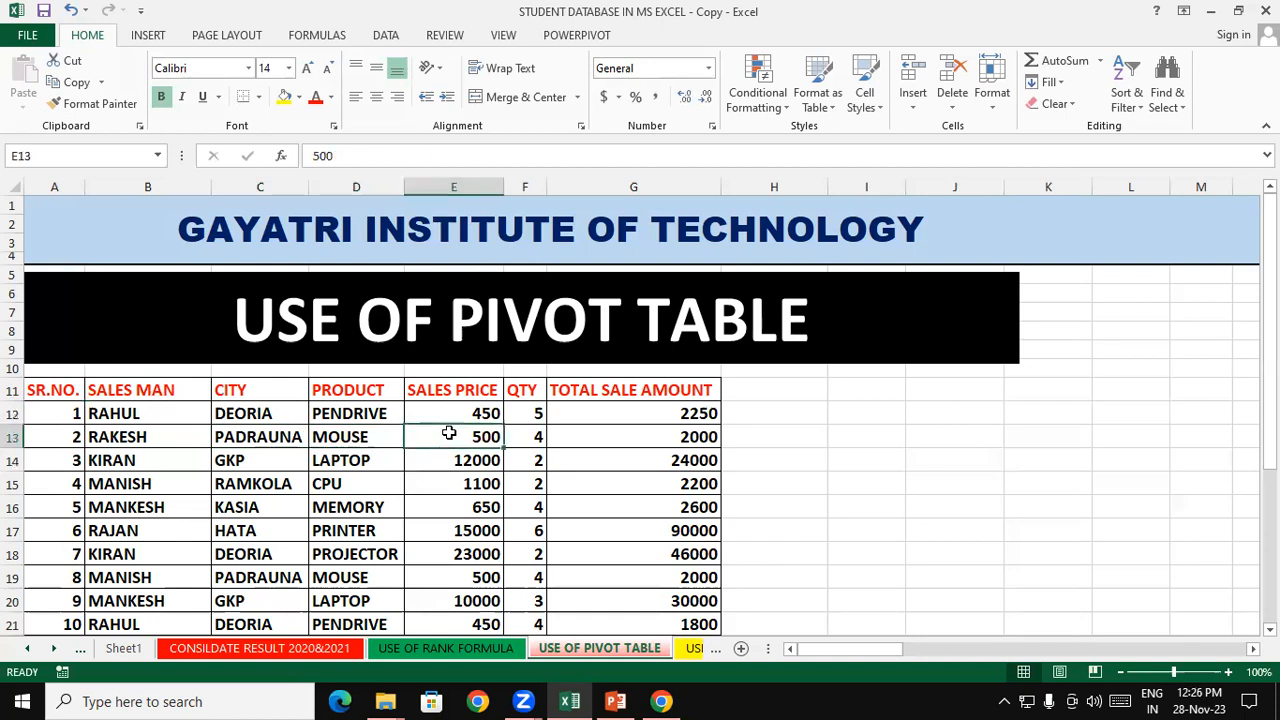
click(524, 436)
click(568, 438)
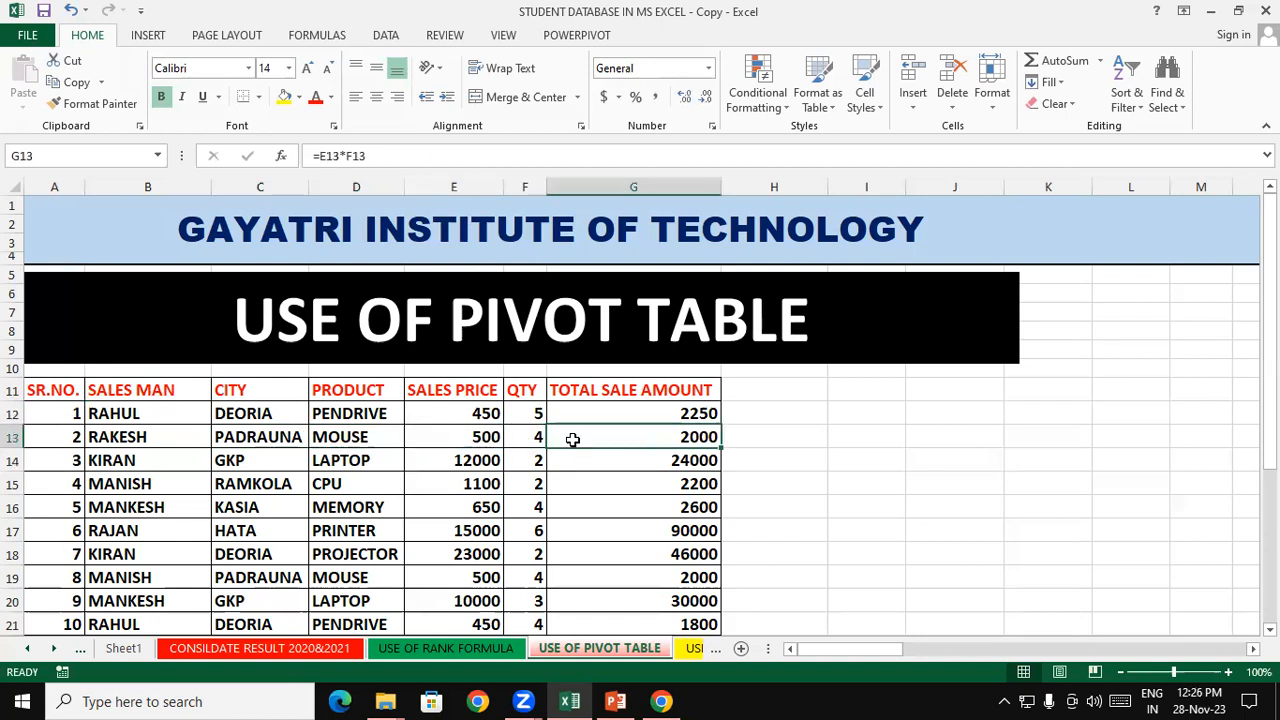
click(460, 440)
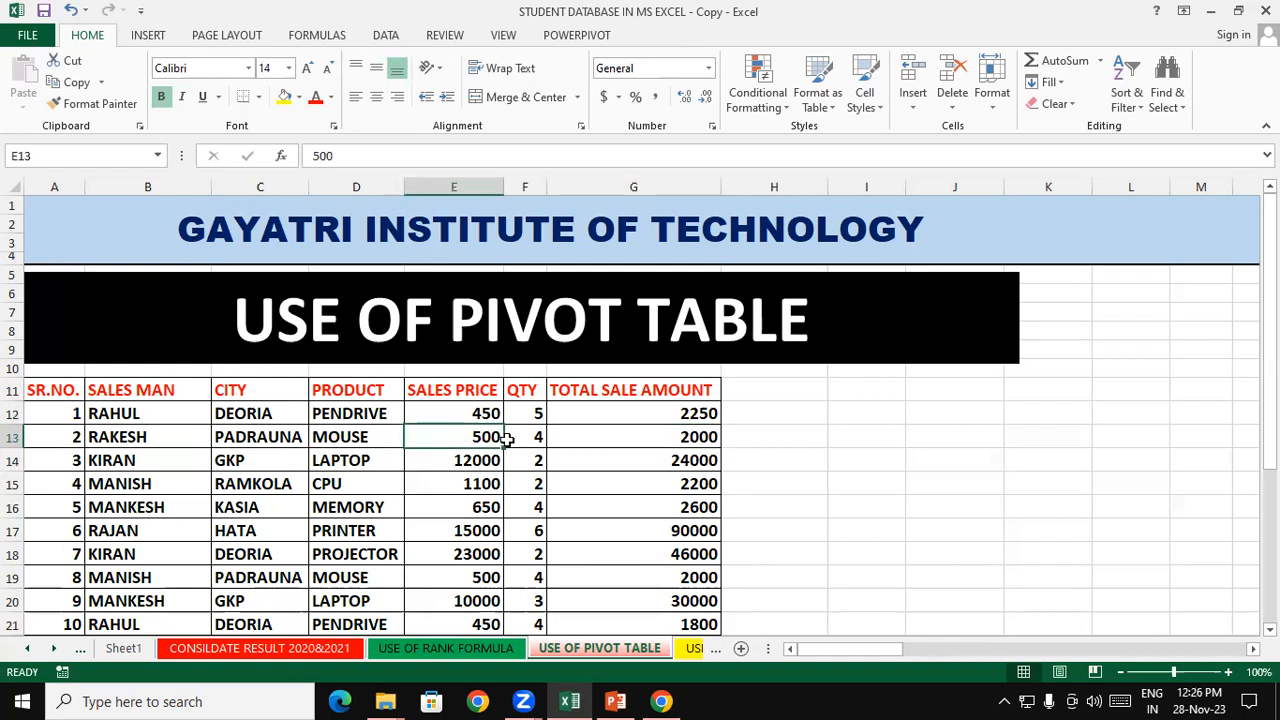
click(512, 440)
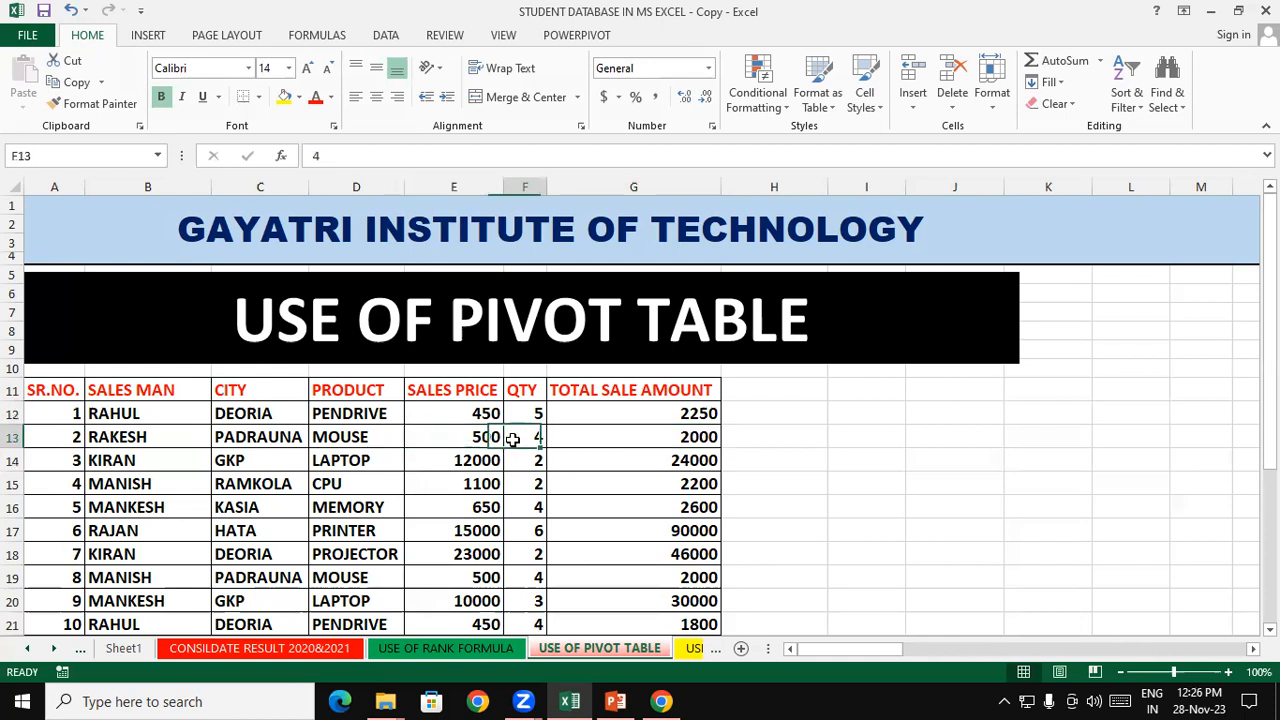
click(608, 435)
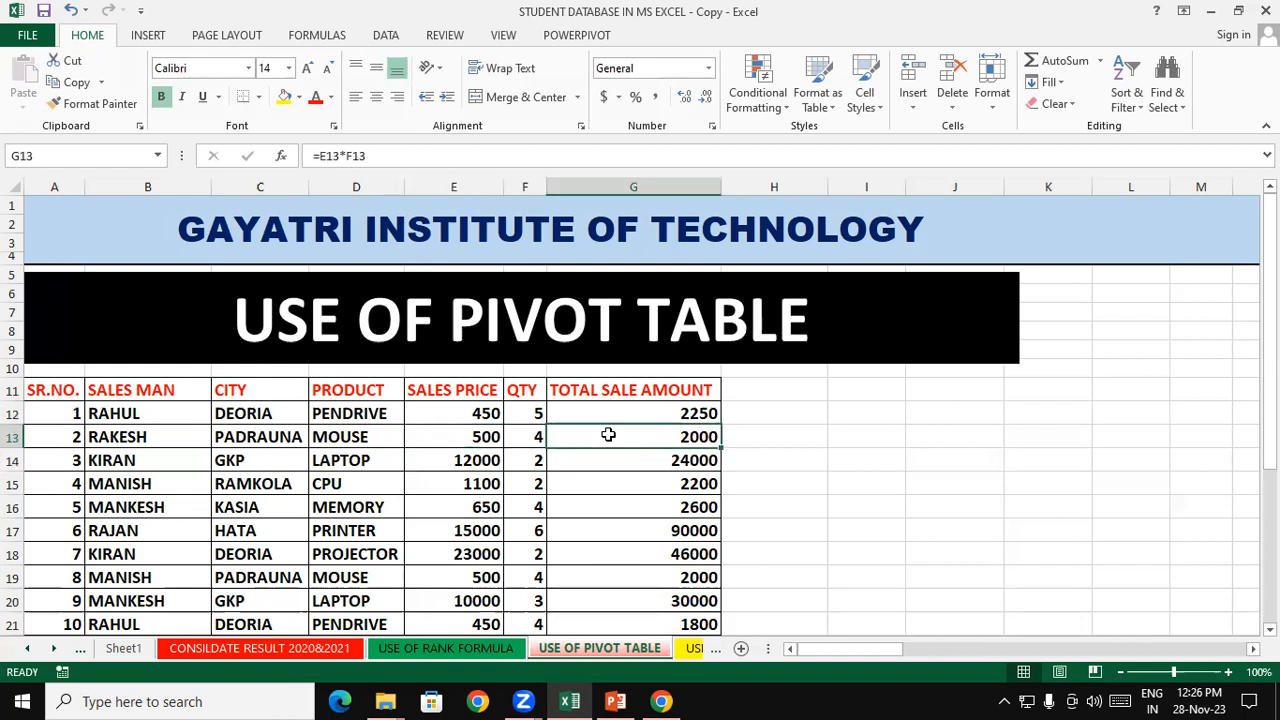
click(897, 477)
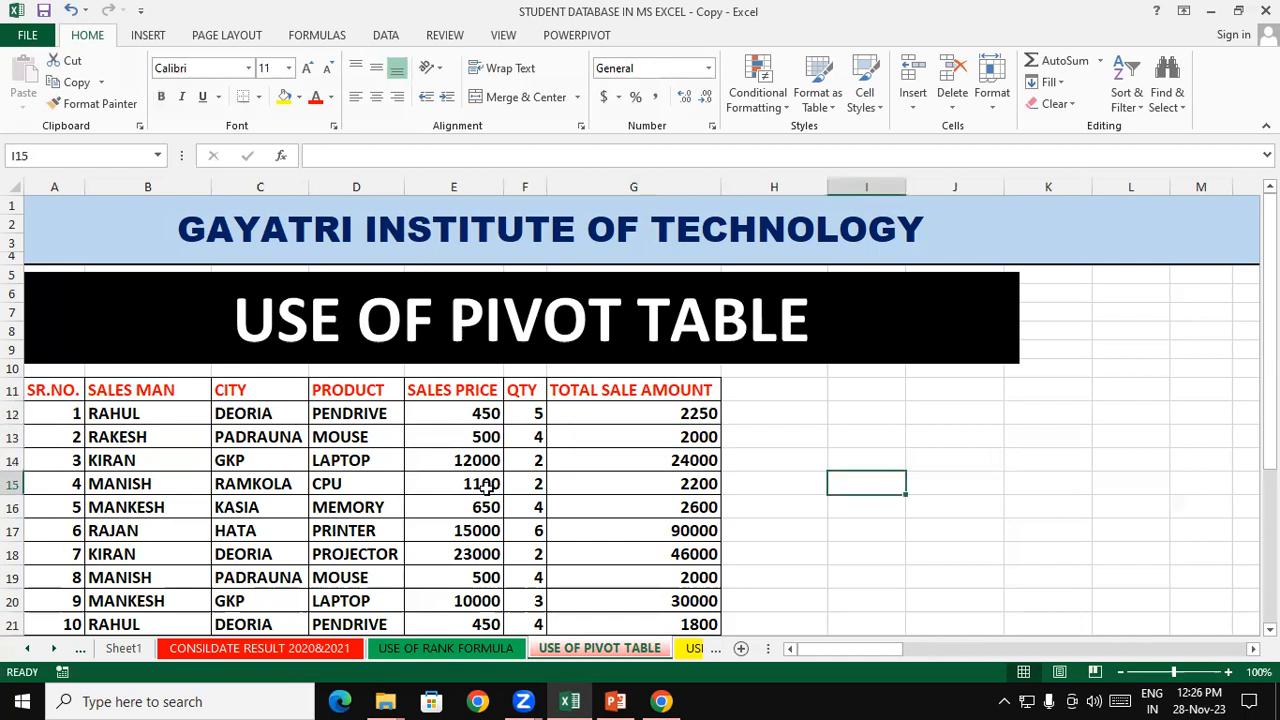
Examine the table data in range A11:G21, including individual cells in the quantity and total sale amount columns
drag(72, 392, 692, 621)
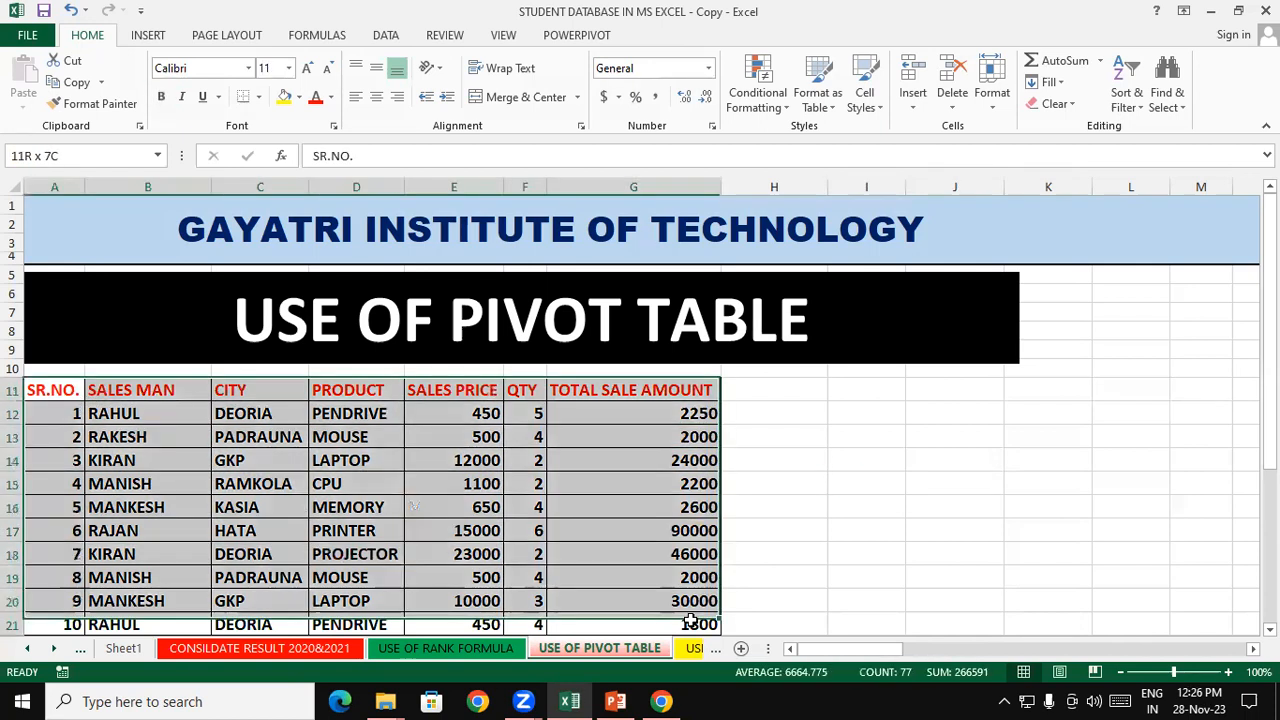
click(970, 562)
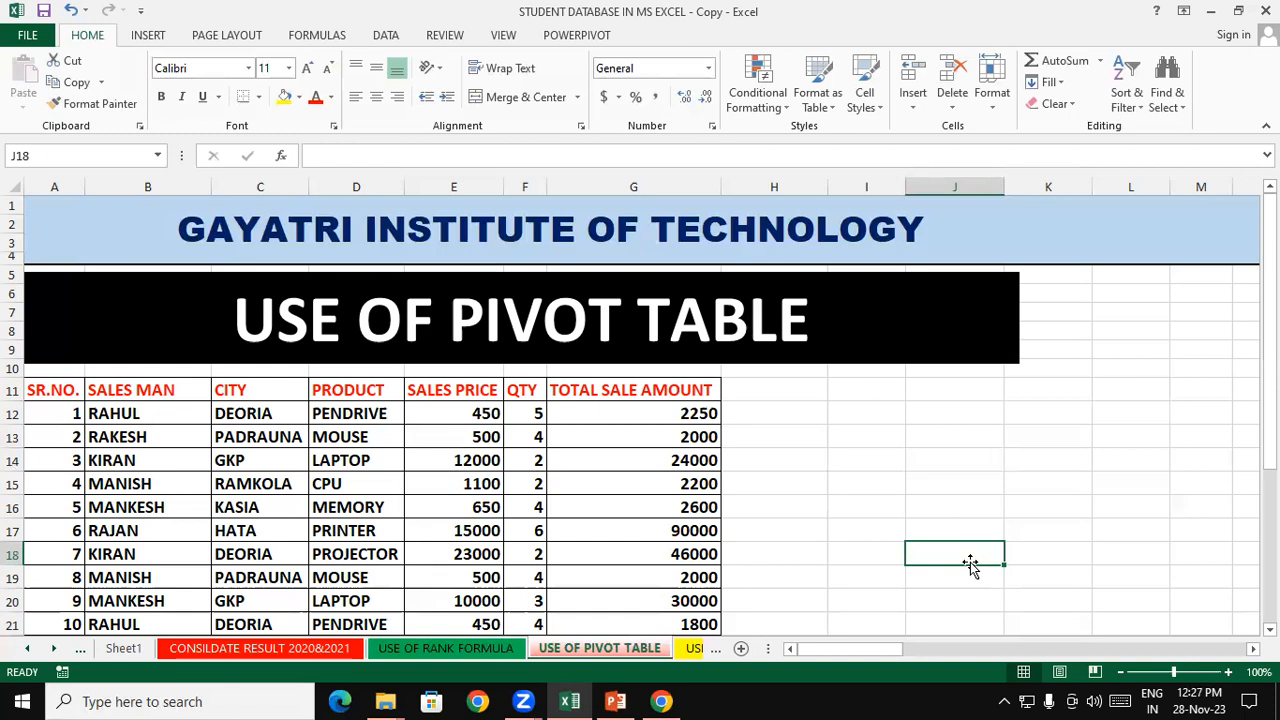
click(635, 514)
click(776, 485)
click(600, 432)
click(777, 434)
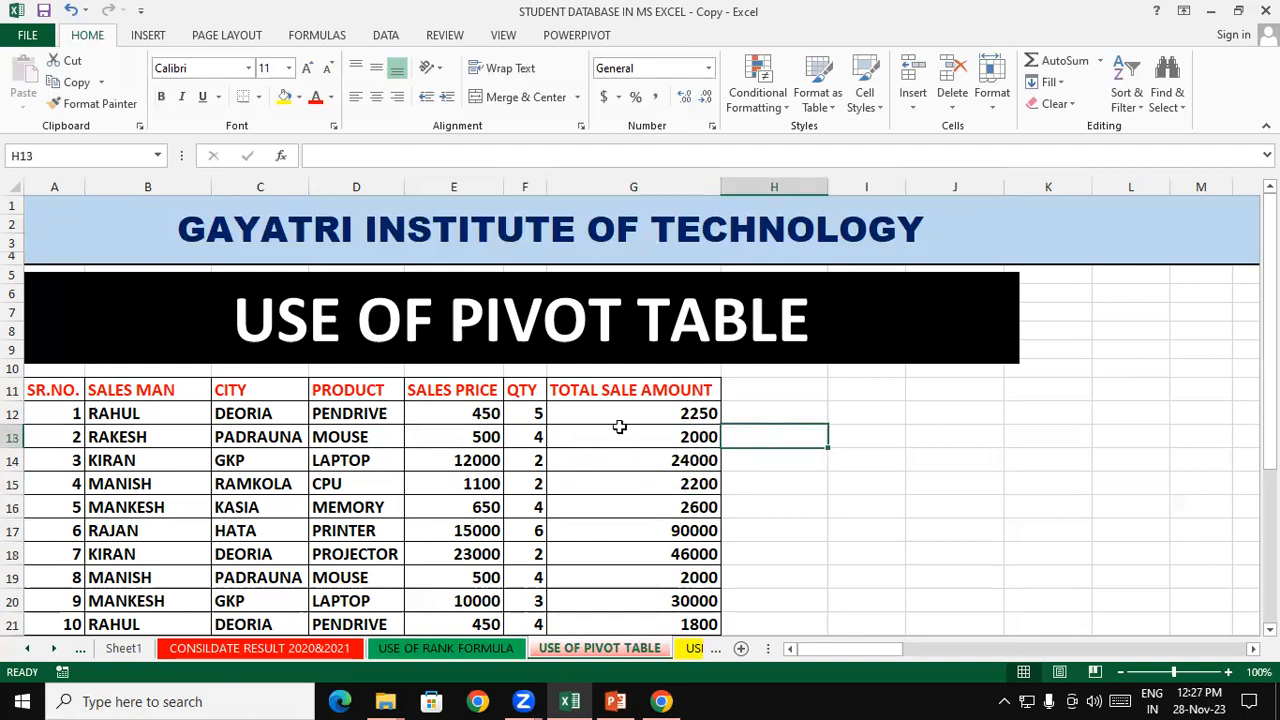
click(507, 437)
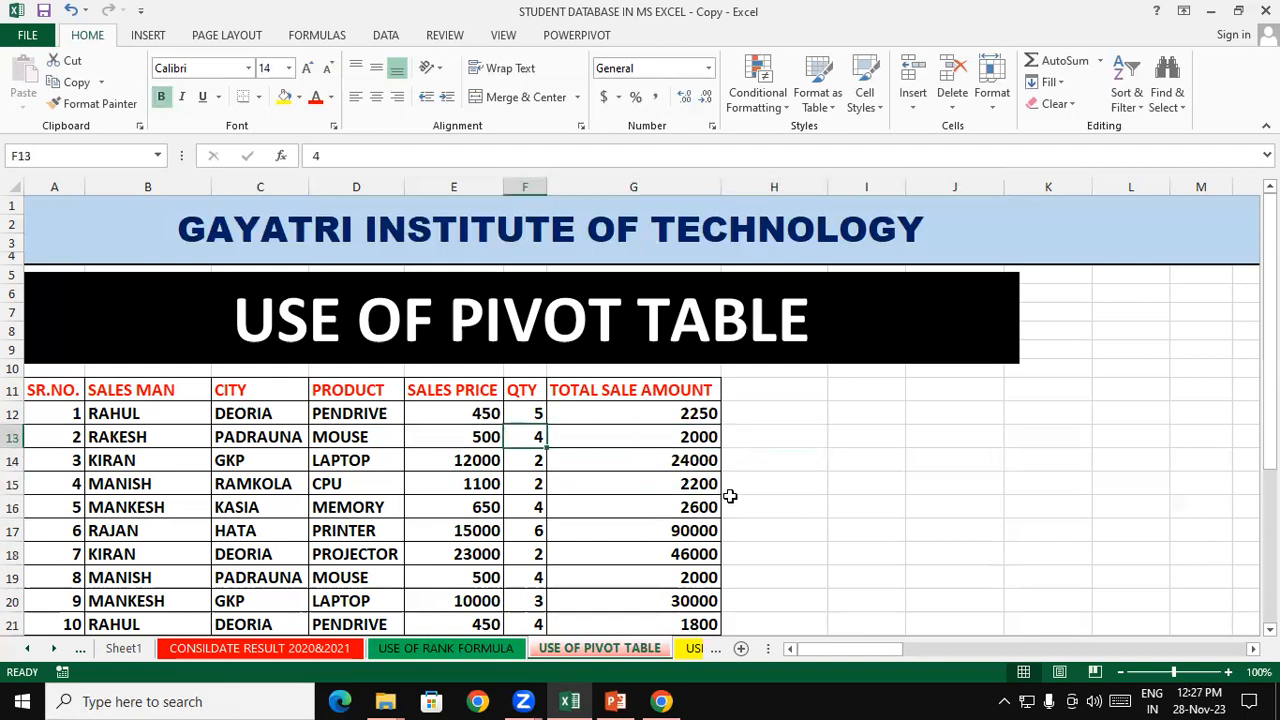
drag(846, 486, 846, 496)
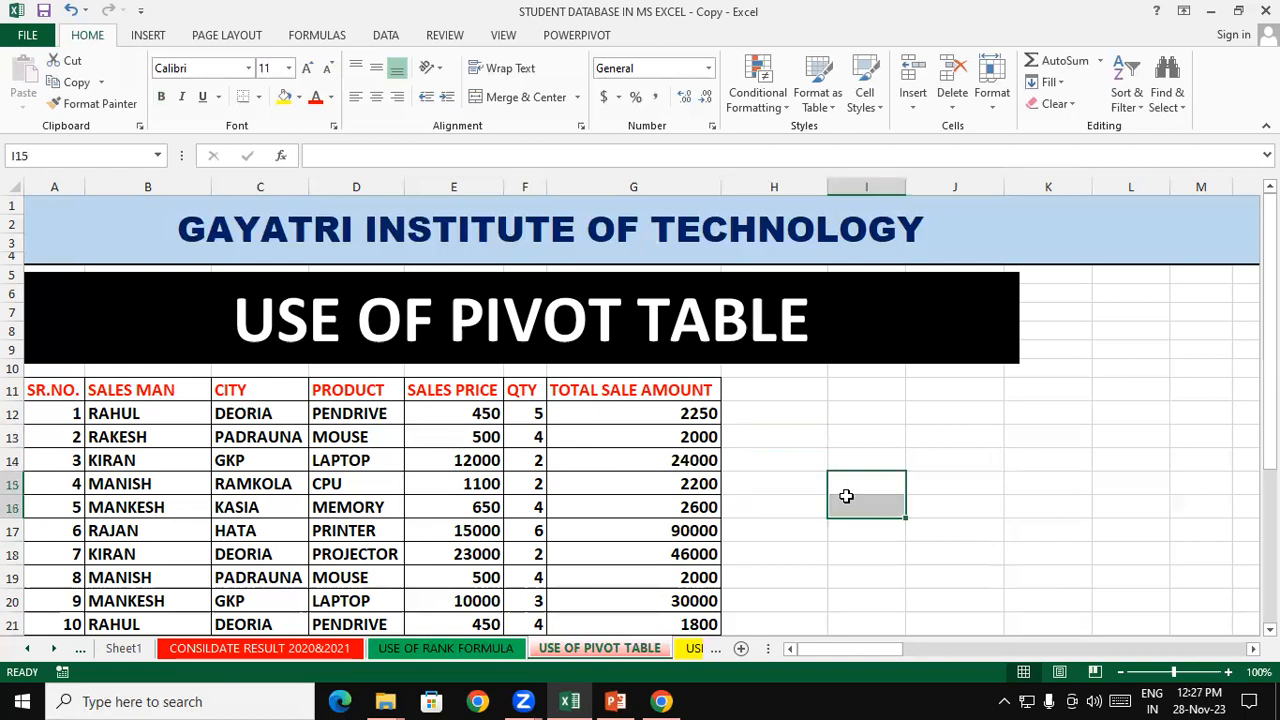
Examine the quantity, product, city and sales price columns and the salesman and city cells of the first record
drag(528, 410, 530, 483)
drag(316, 396, 305, 462)
drag(277, 389, 260, 462)
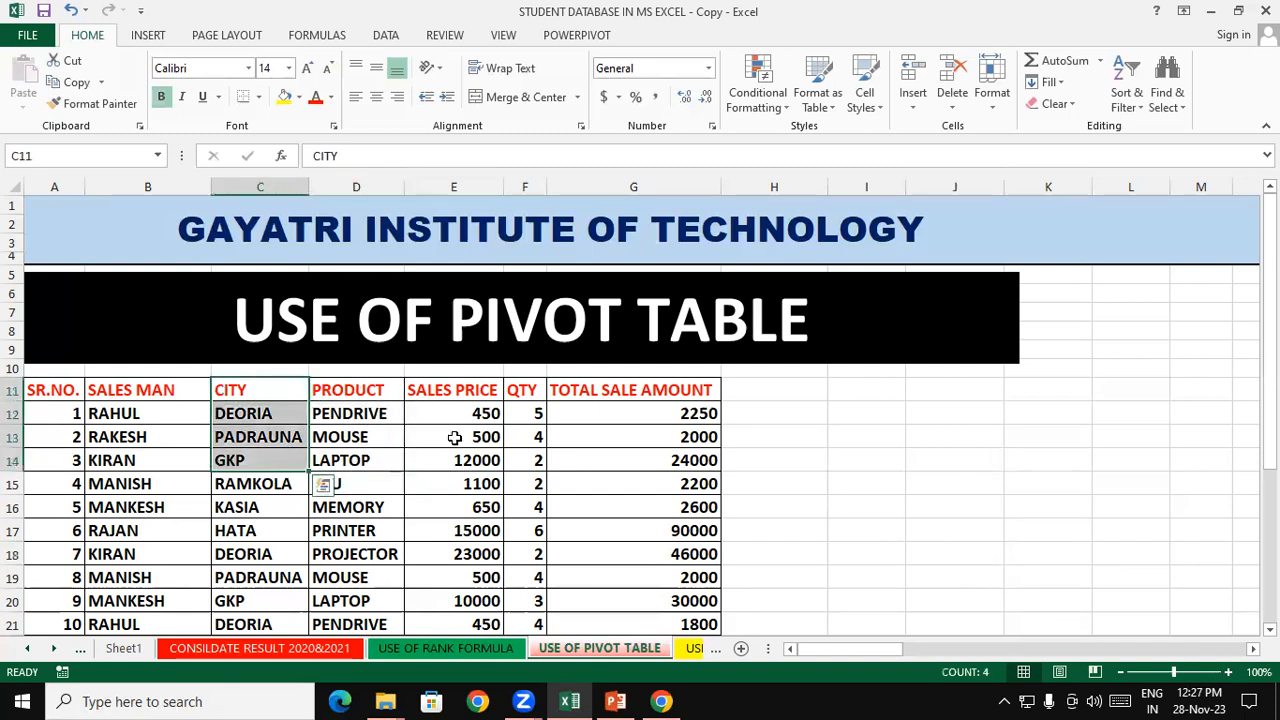
drag(495, 392, 497, 483)
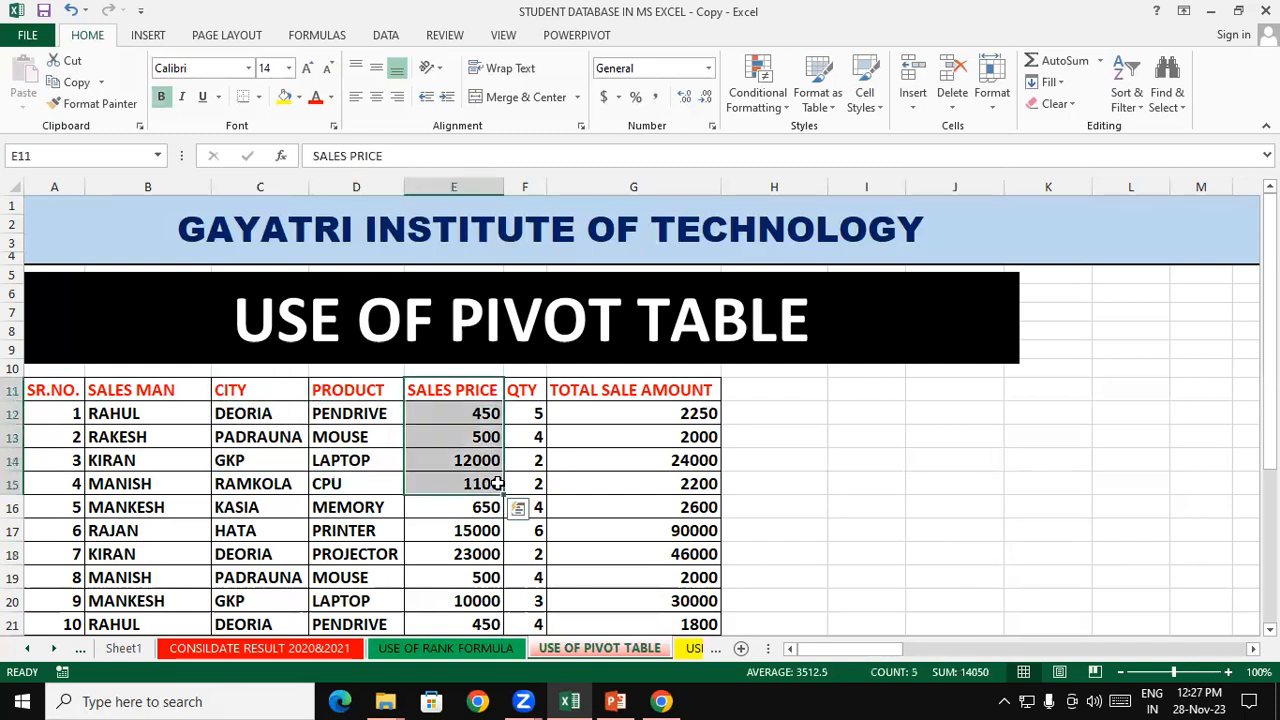
click(868, 460)
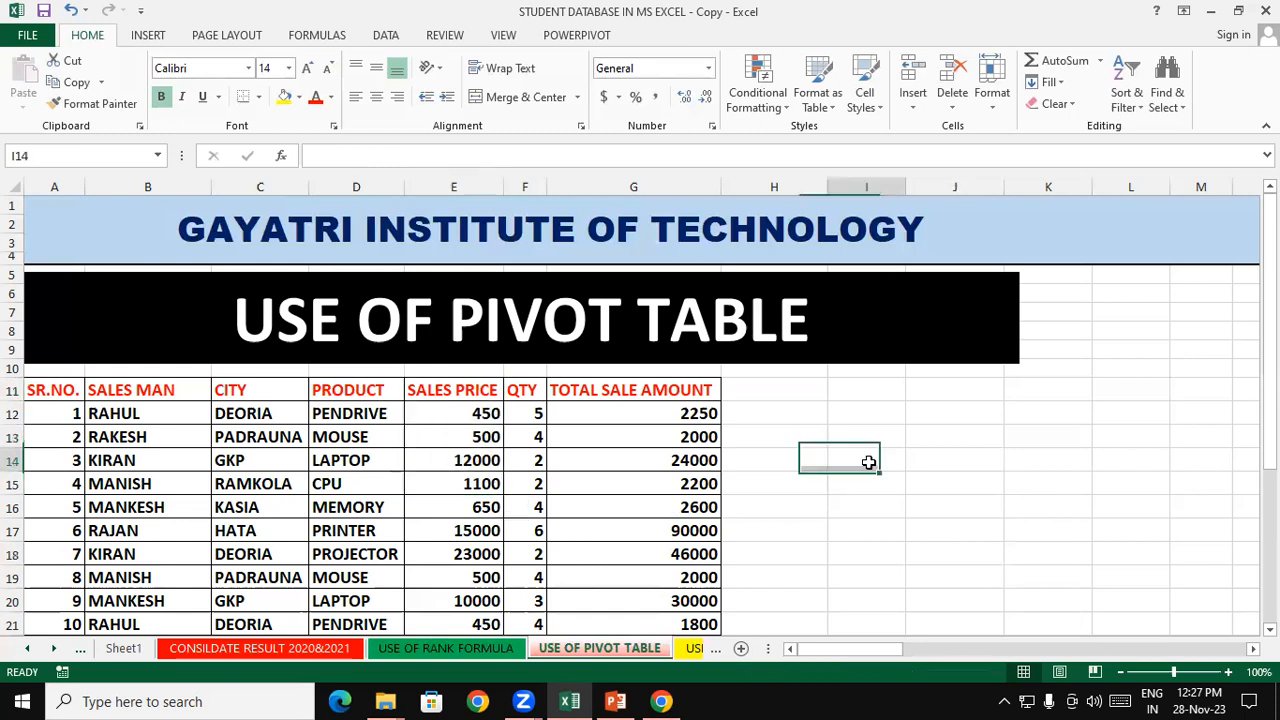
click(134, 416)
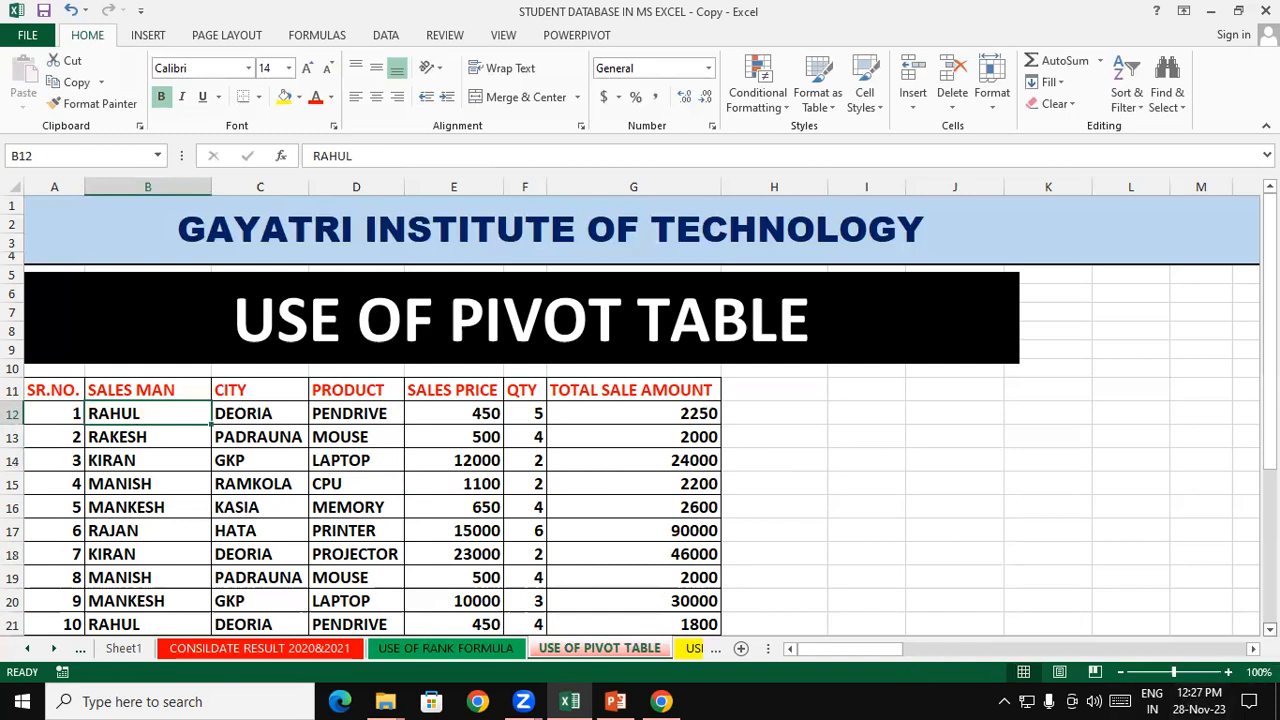
scroll(640, 415, down, 1)
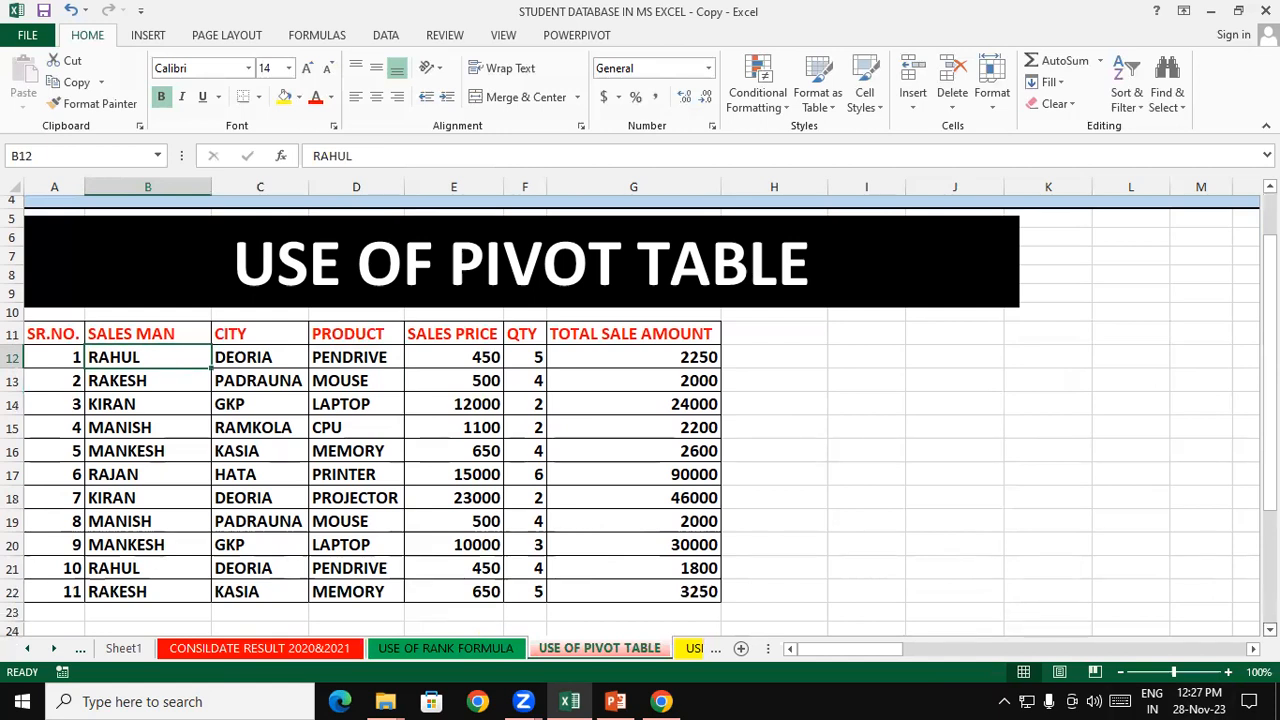
click(278, 352)
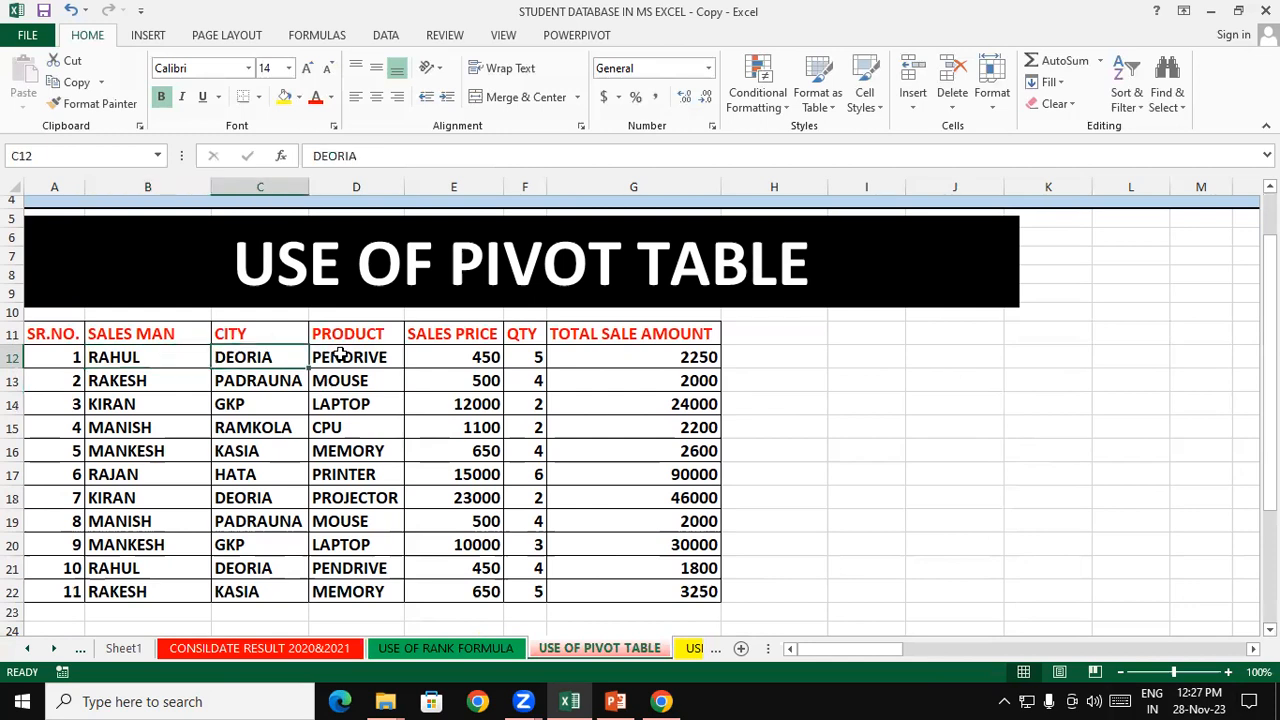
click(340, 355)
click(634, 366)
click(957, 405)
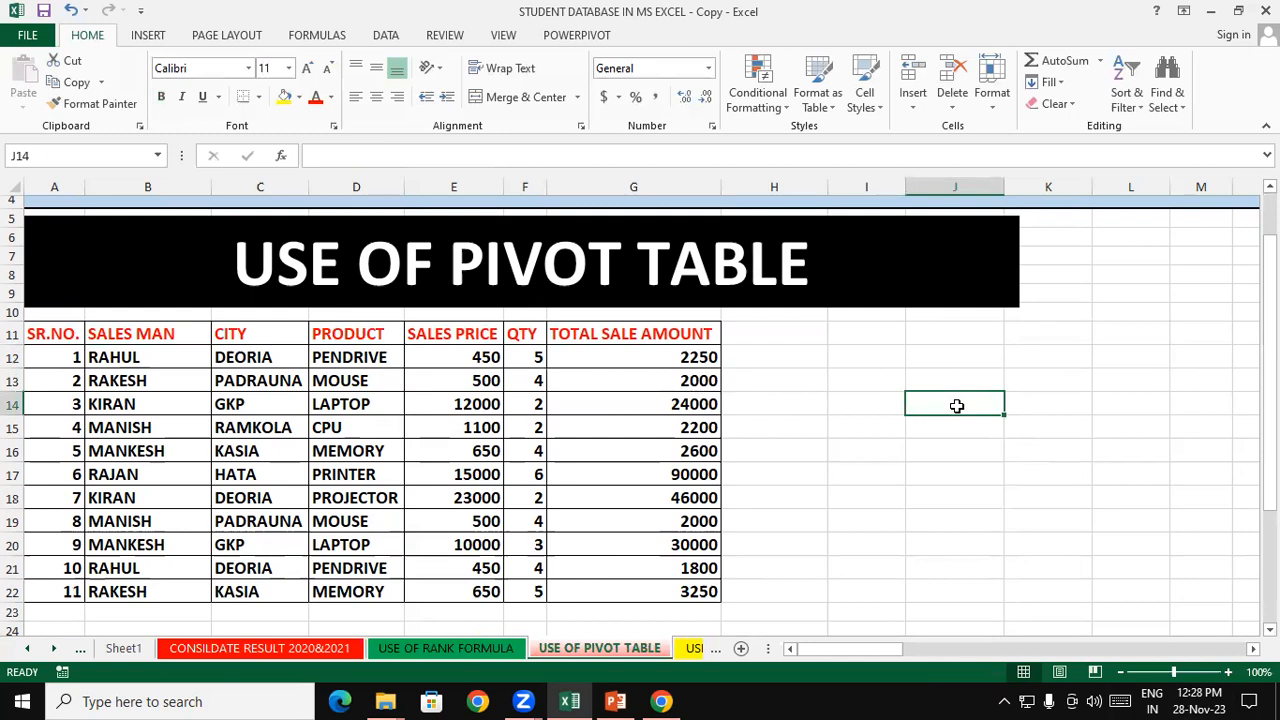
click(887, 384)
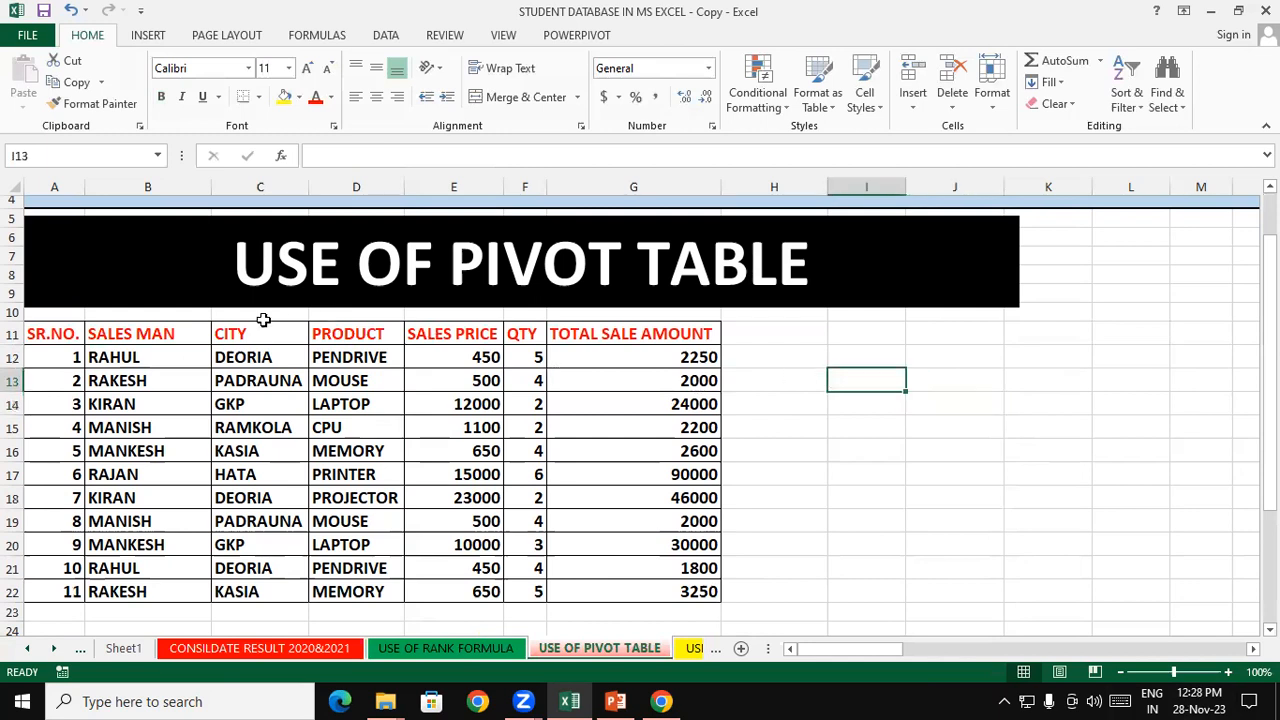
click(155, 366)
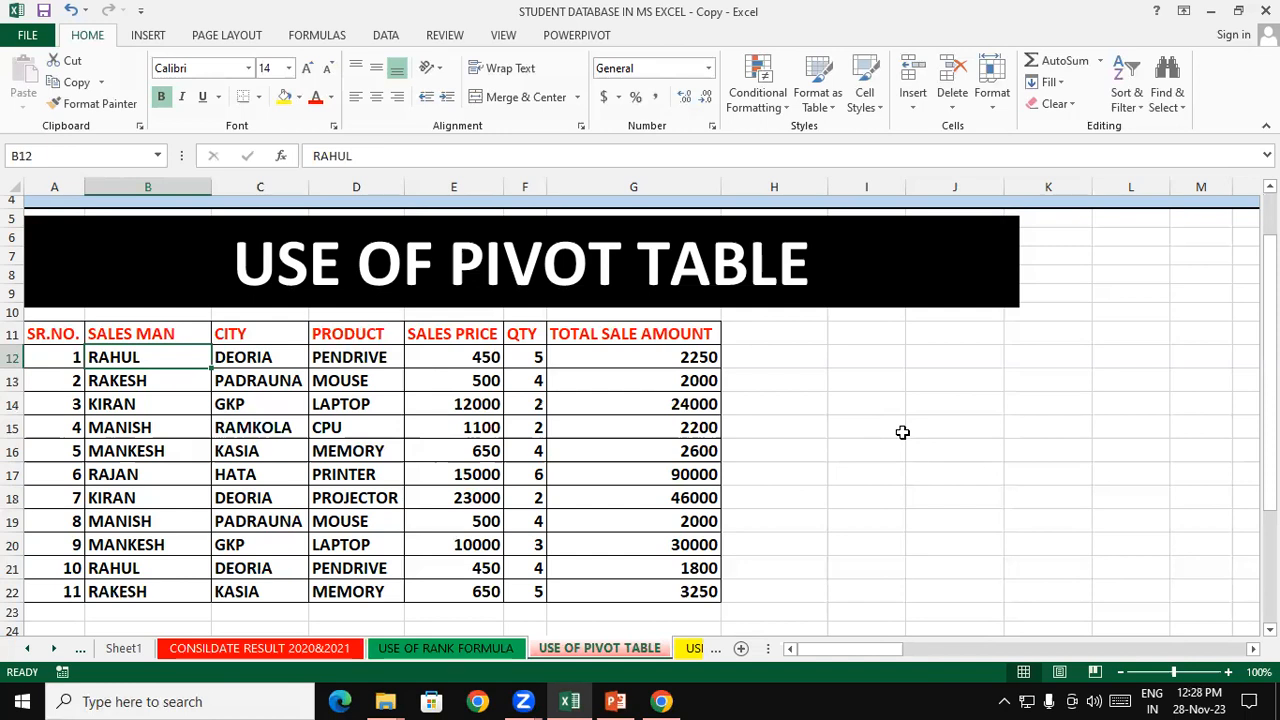
click(1090, 432)
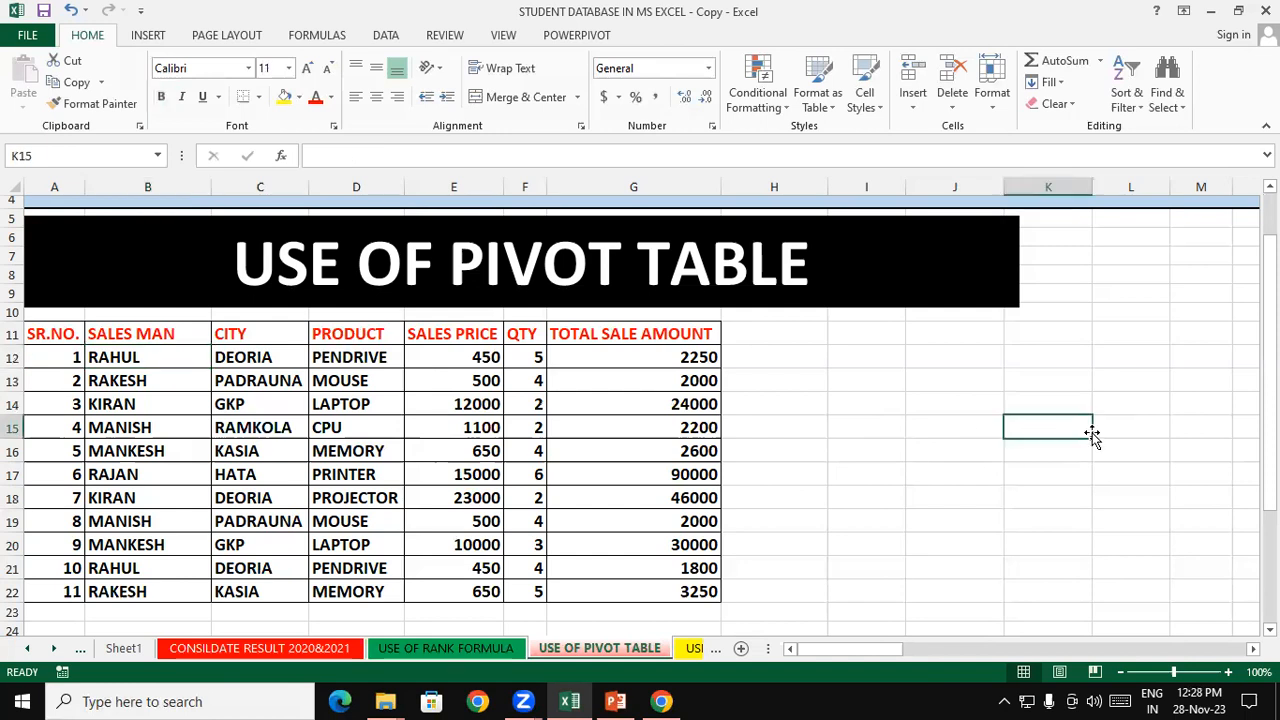
Create a pivot table from the sales data in A11:G22, placed on the existing worksheet at cell I12
drag(64, 336, 640, 590)
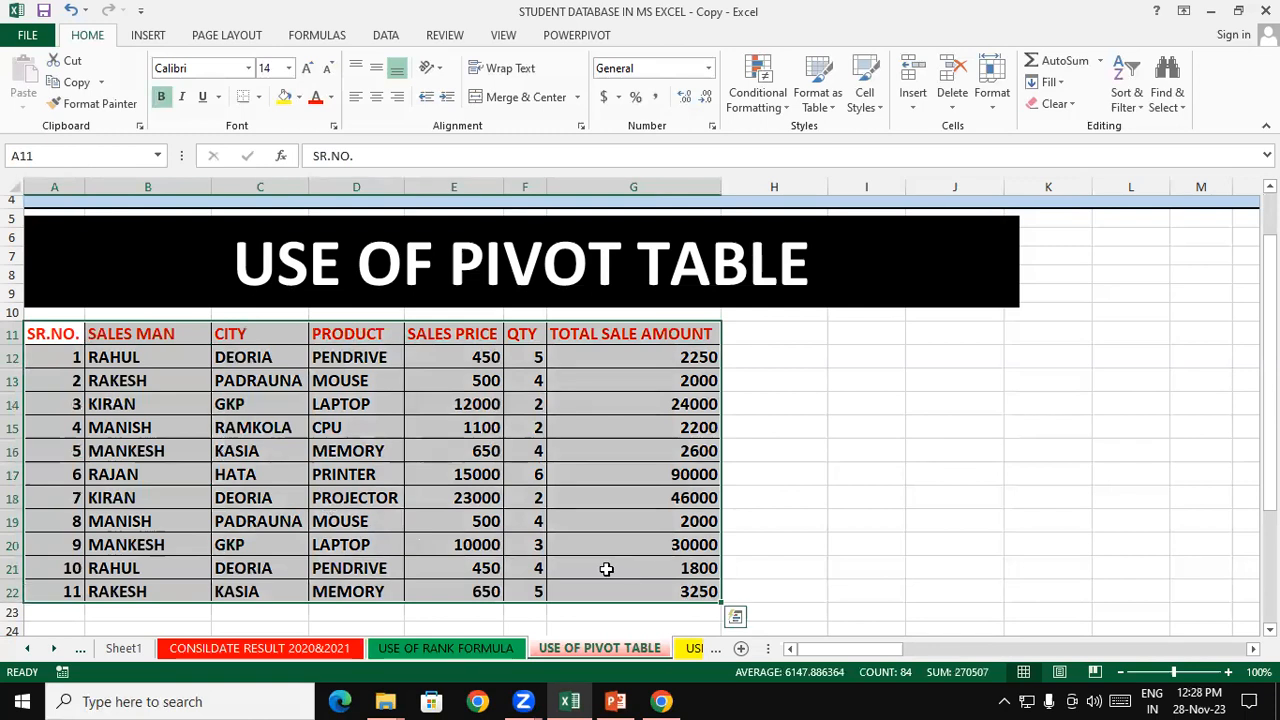
click(147, 38)
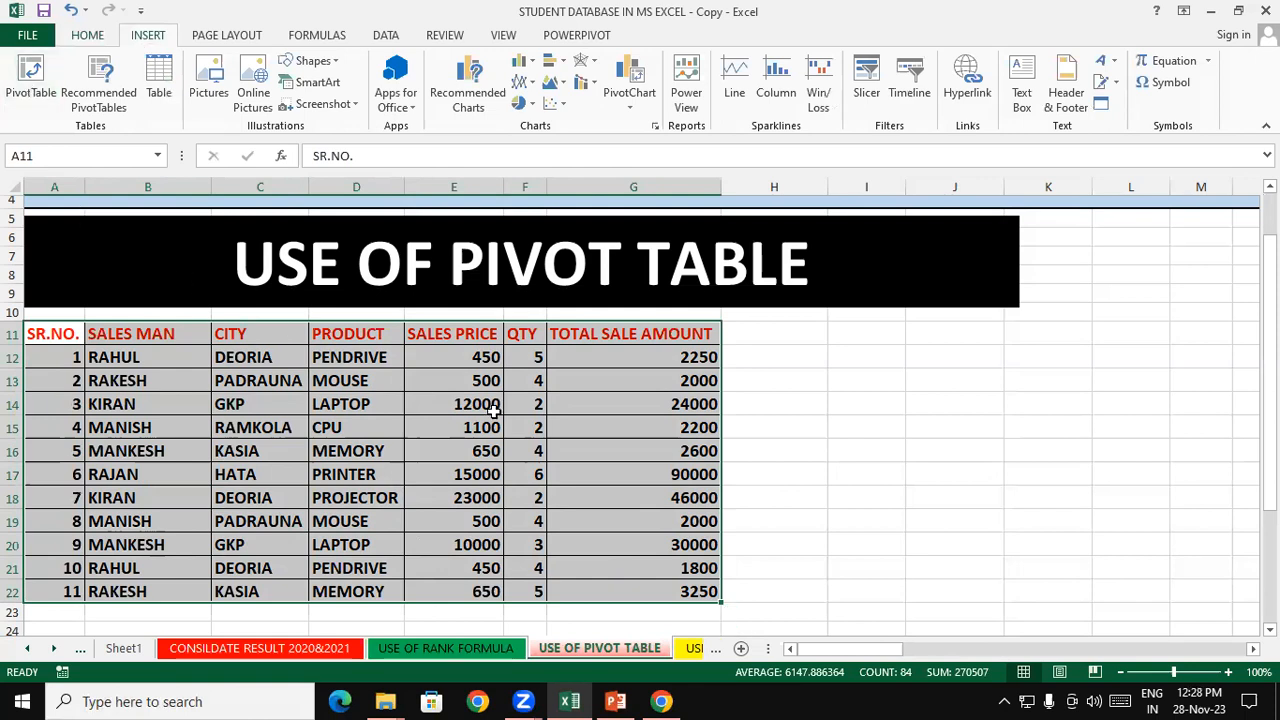
click(38, 75)
drag(219, 369, 873, 195)
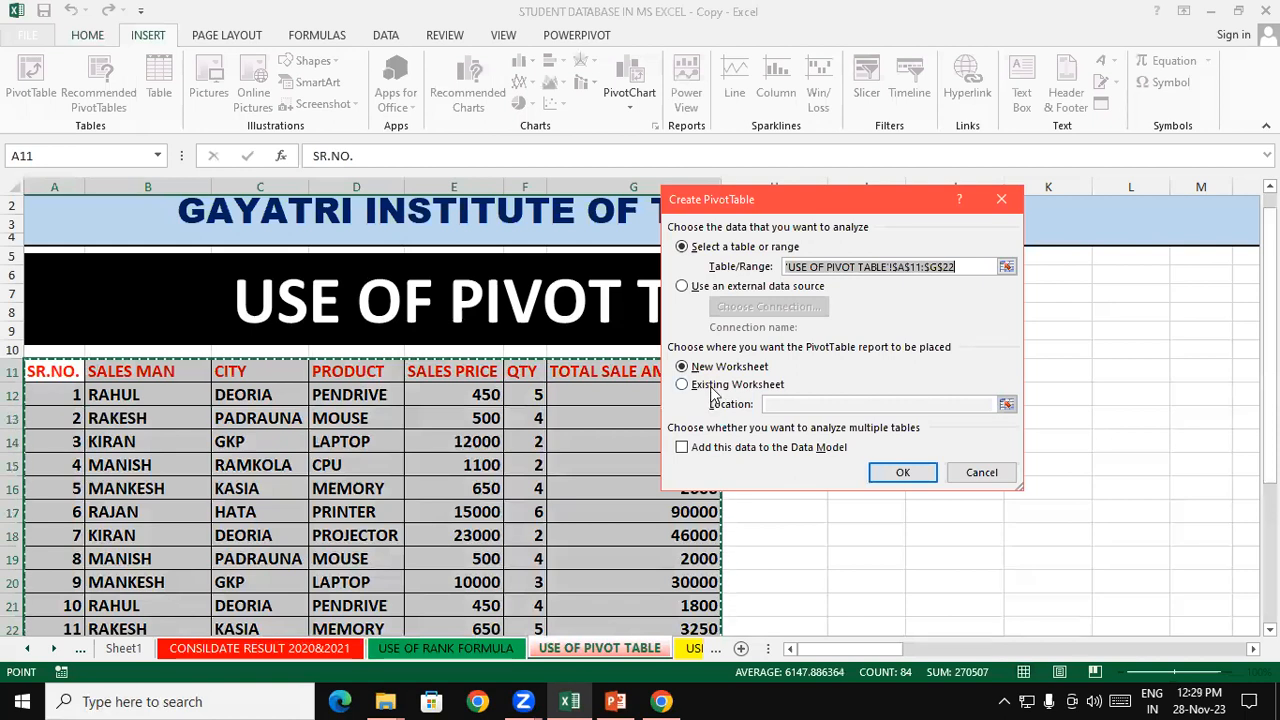
click(713, 388)
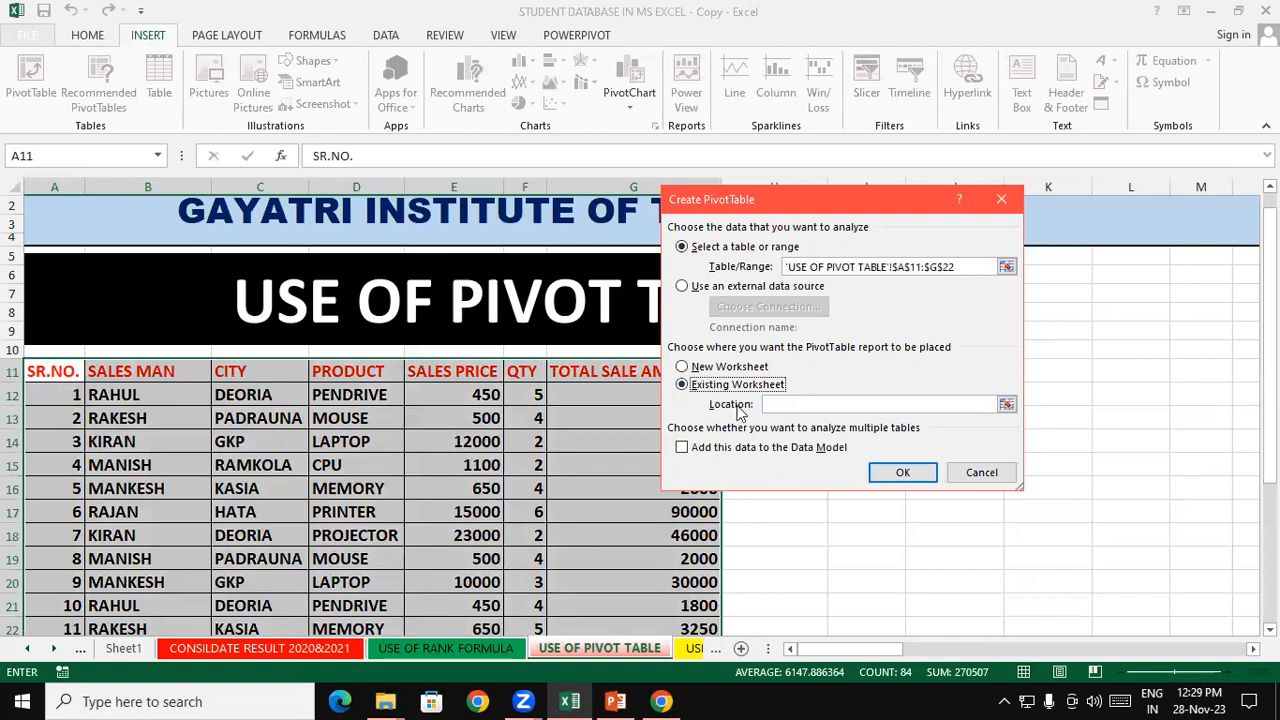
click(788, 406)
drag(785, 195, 537, 162)
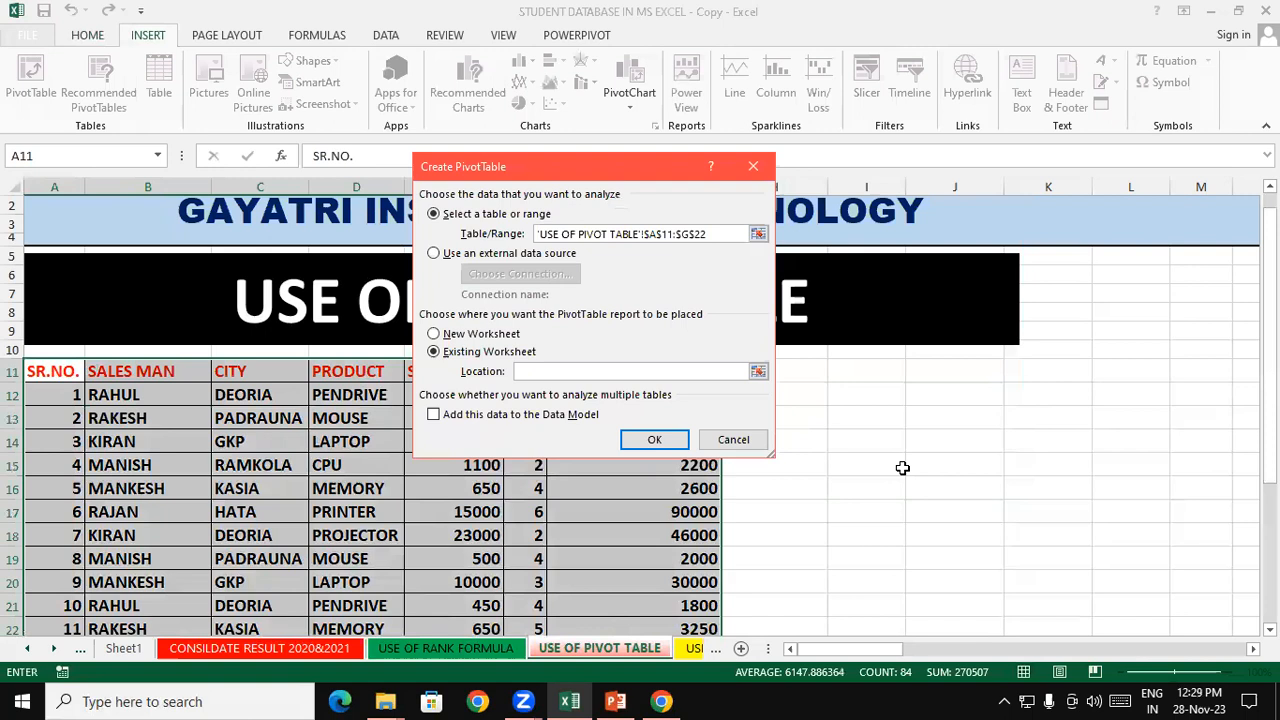
click(893, 386)
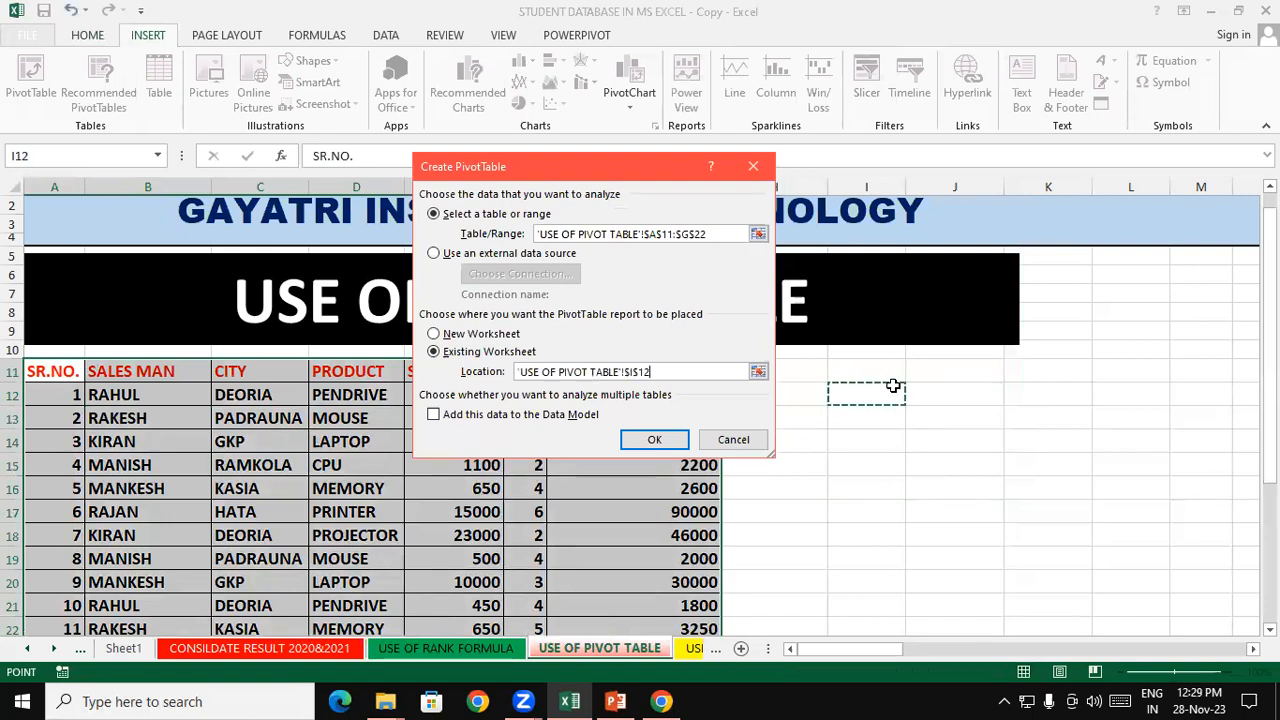
click(655, 440)
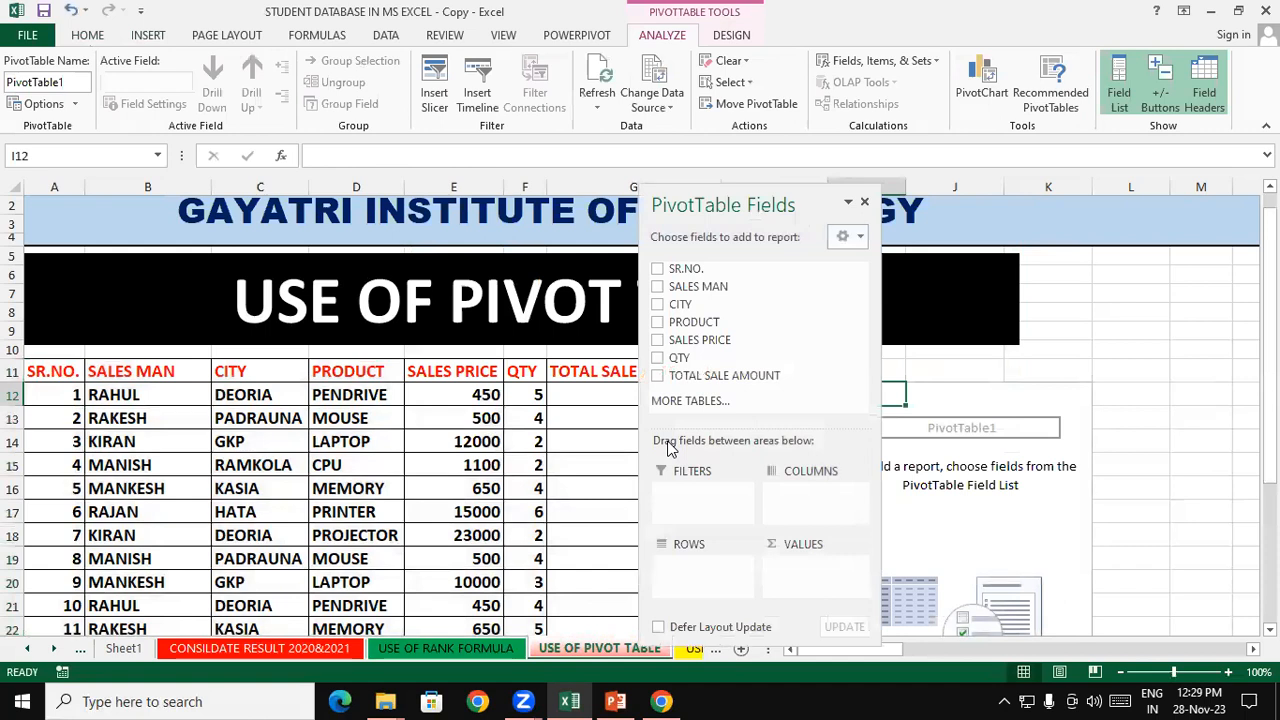
Summarise the pivot table by salesman, with SALES MAN as rows and the sum of TOTAL SALE AMOUNT as values
drag(766, 206, 678, 210)
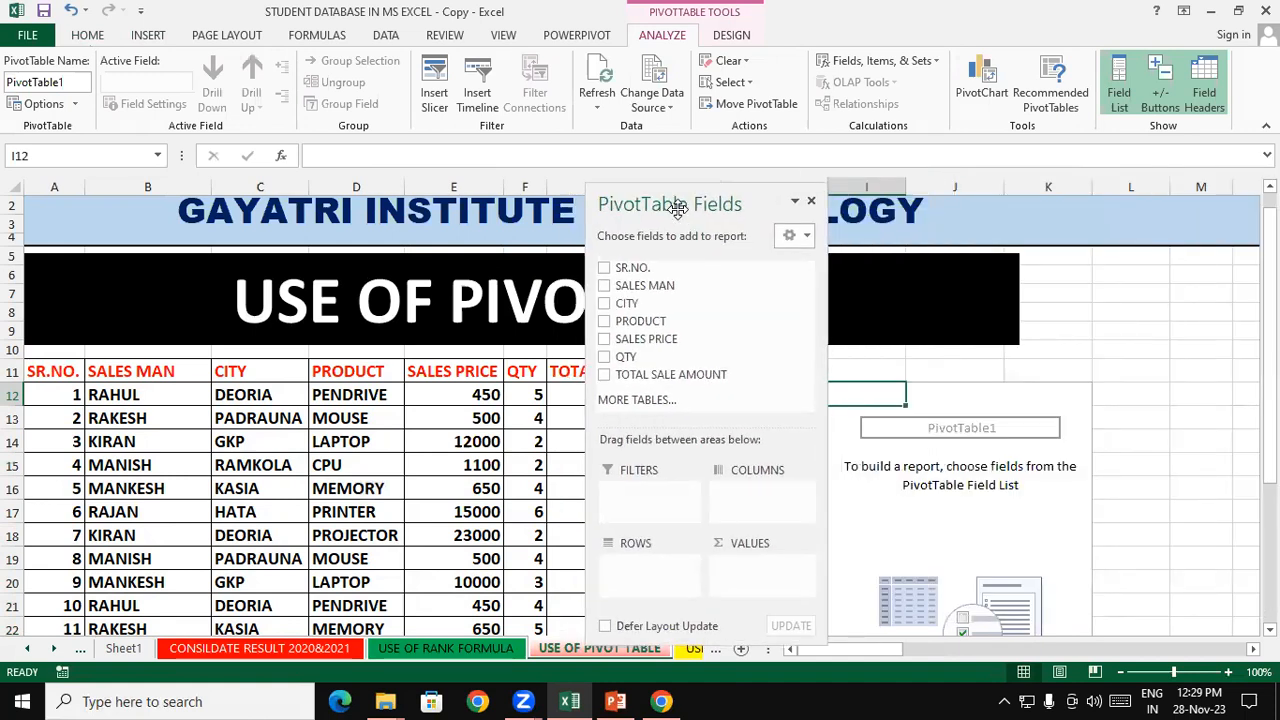
scroll(300, 420, down, 2)
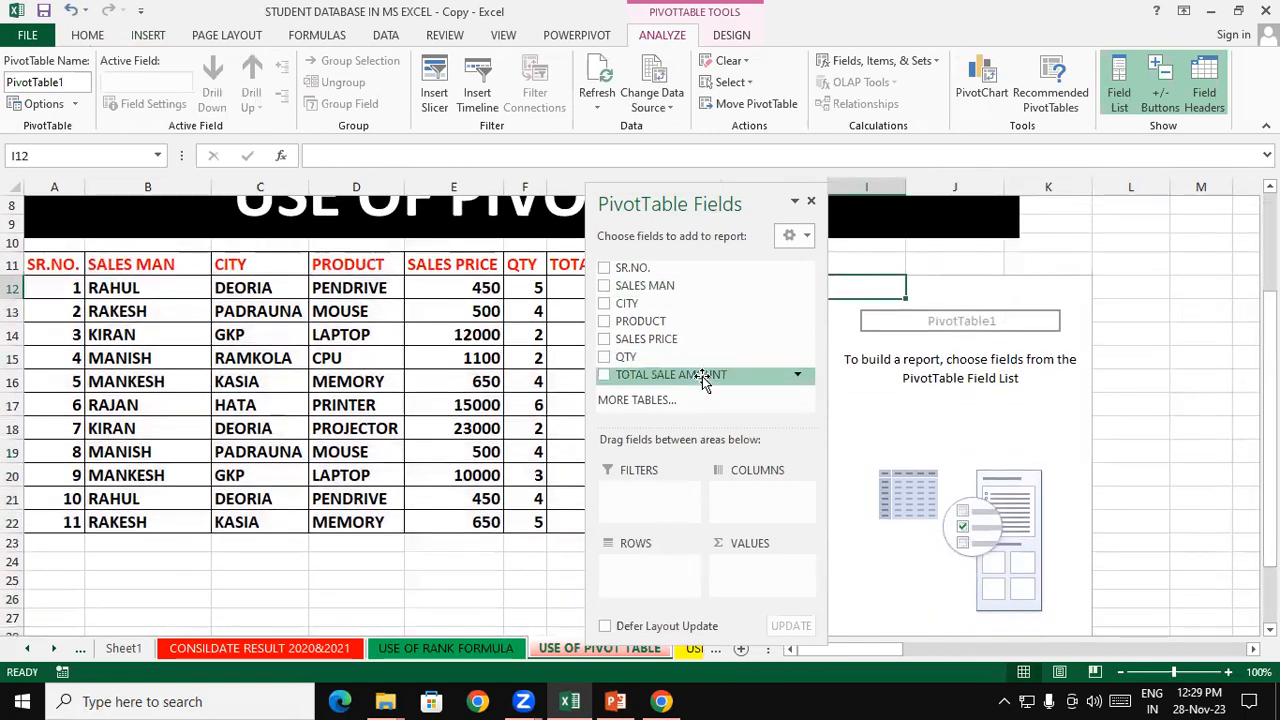
click(604, 287)
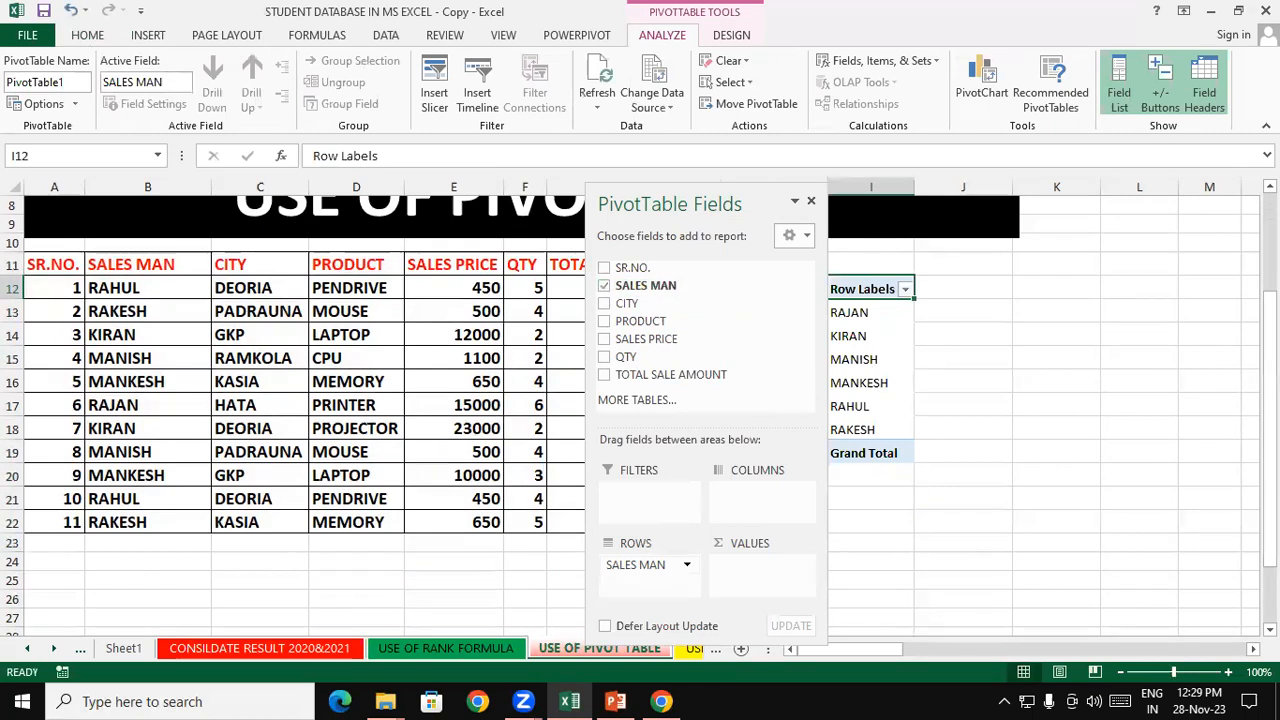
click(605, 374)
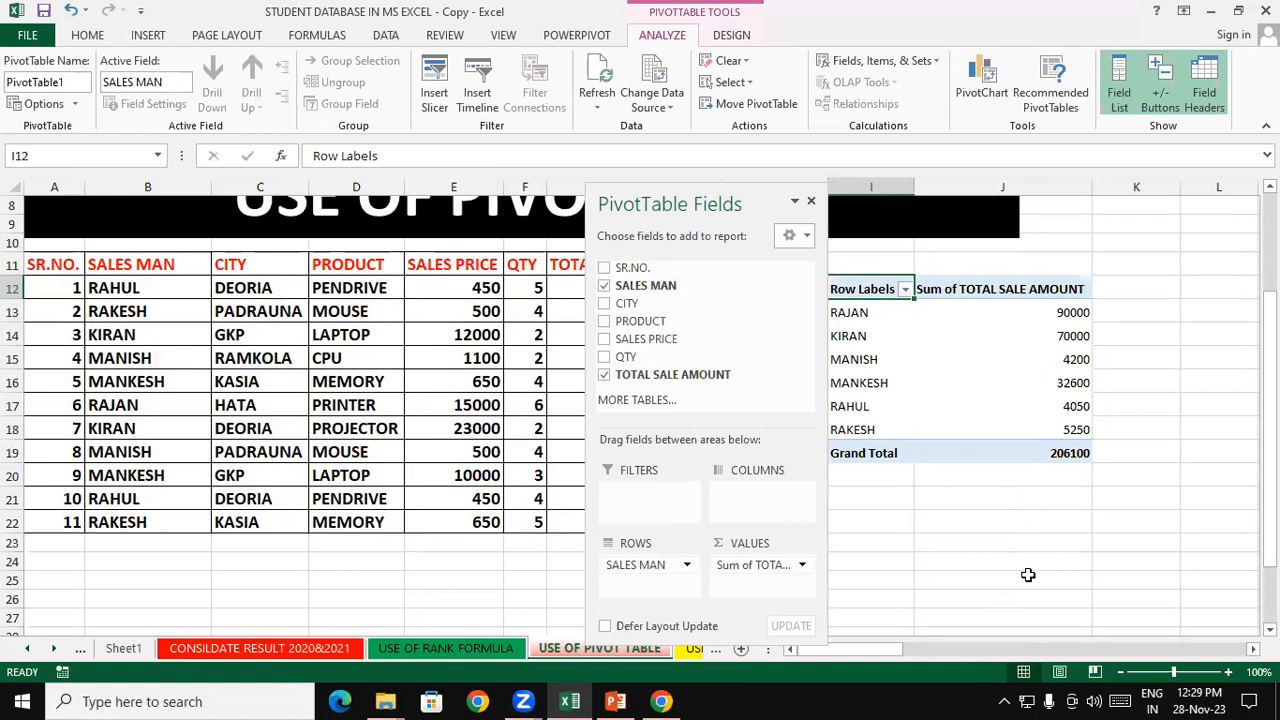
drag(706, 203, 1238, 281)
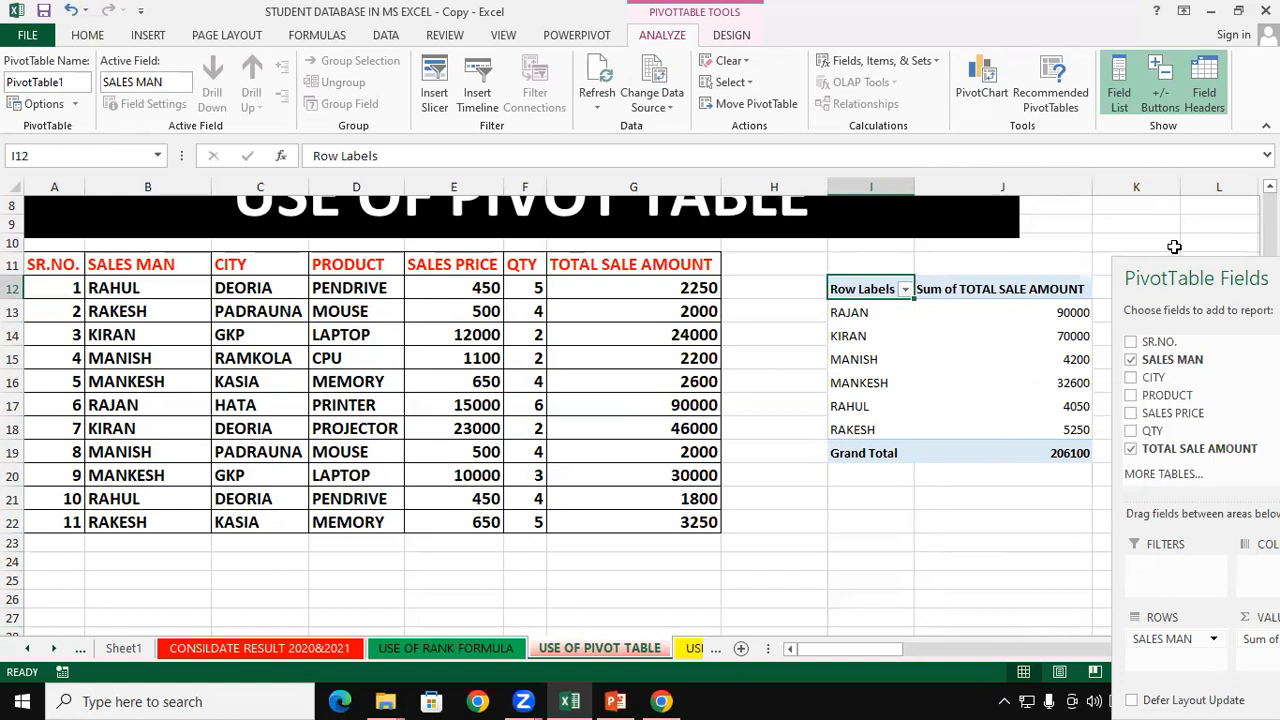
drag(1184, 278, 392, 258)
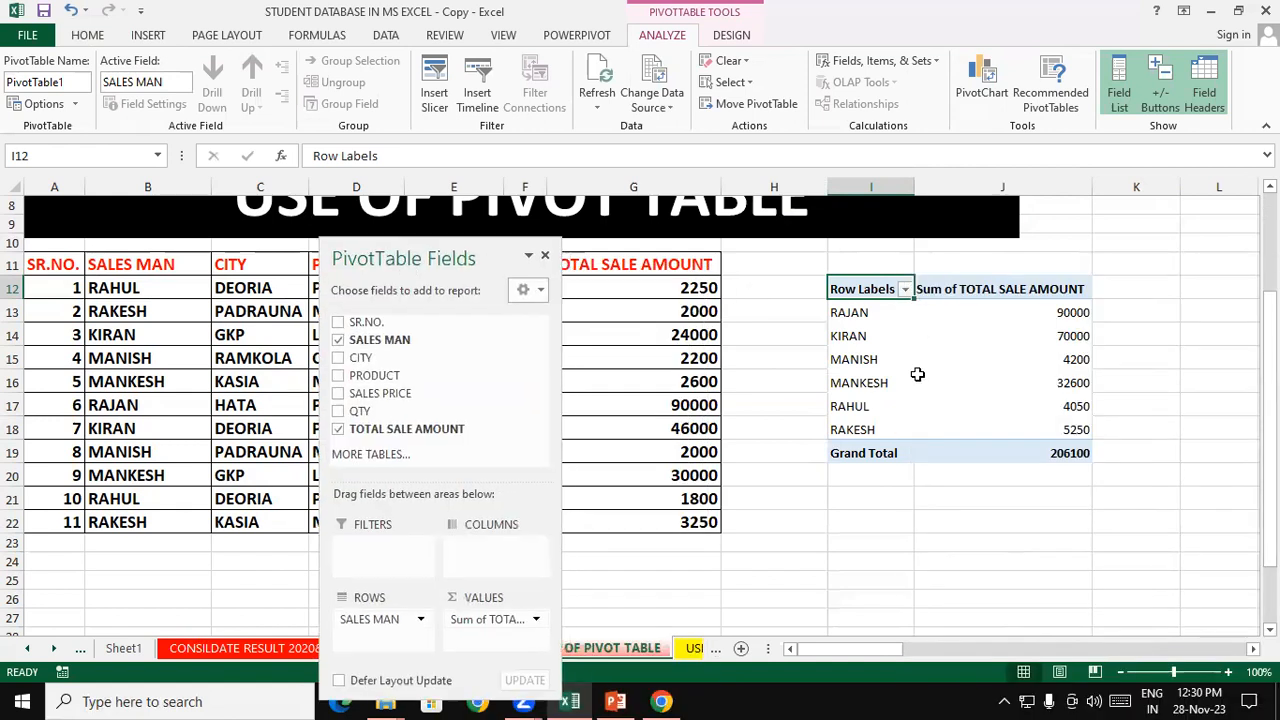
mouse_move(917, 374)
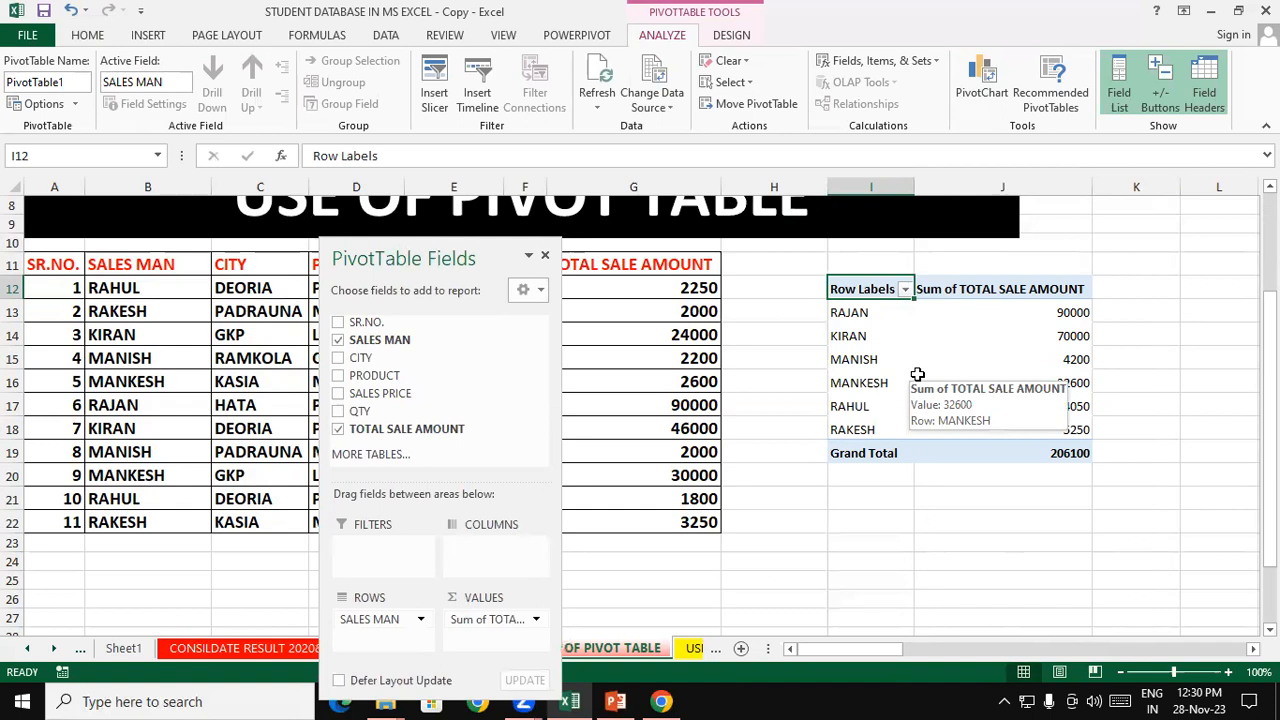
Filter the pivot table's row labels to show only the salesman listed in row 14
click(905, 290)
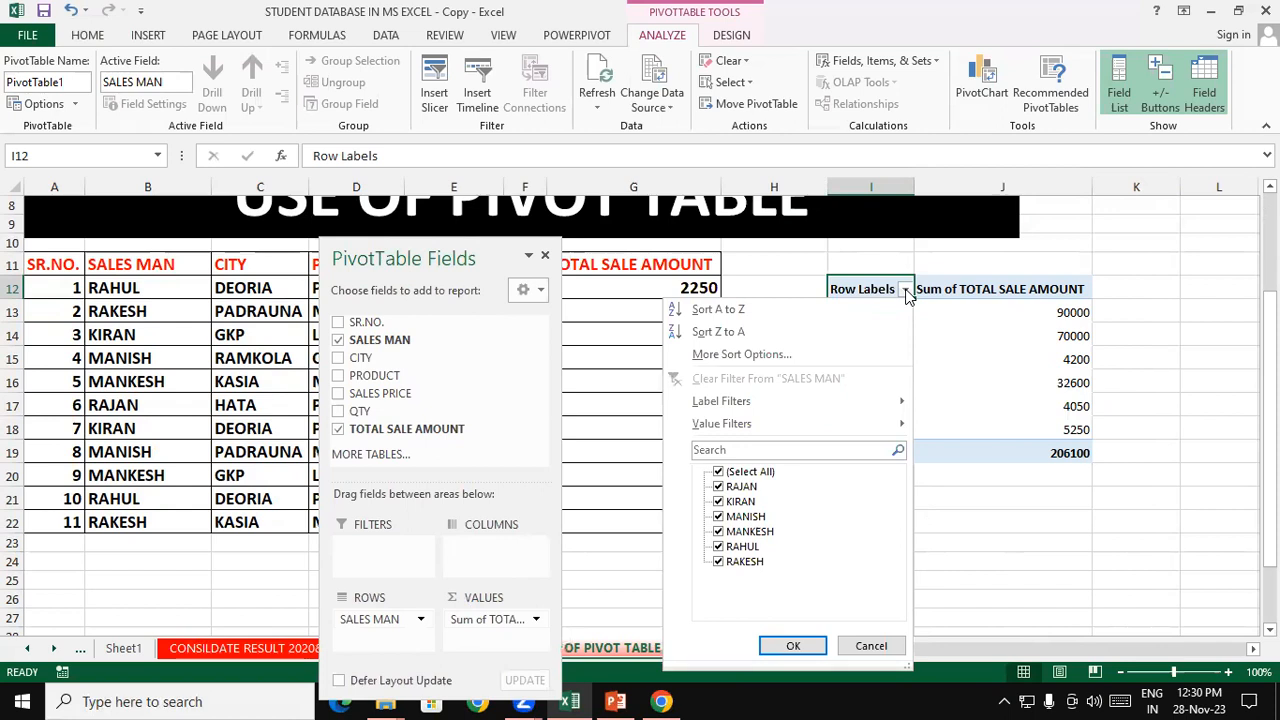
click(718, 473)
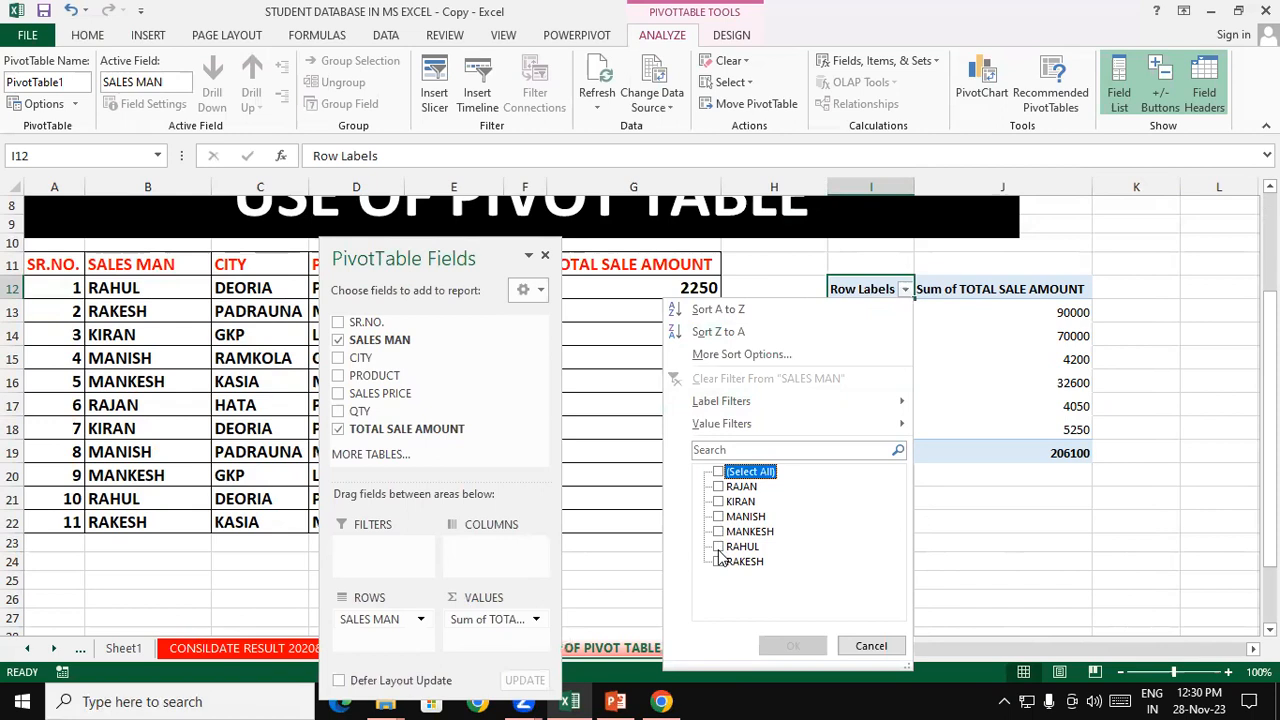
click(718, 501)
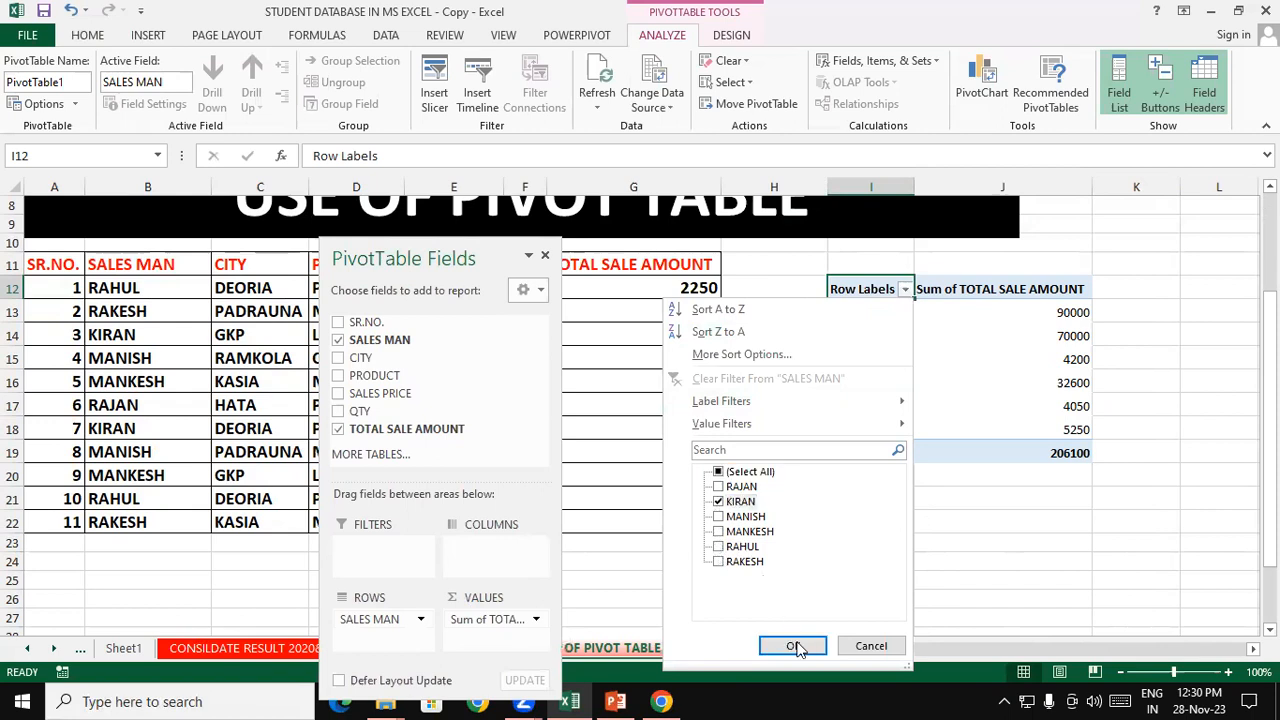
click(793, 646)
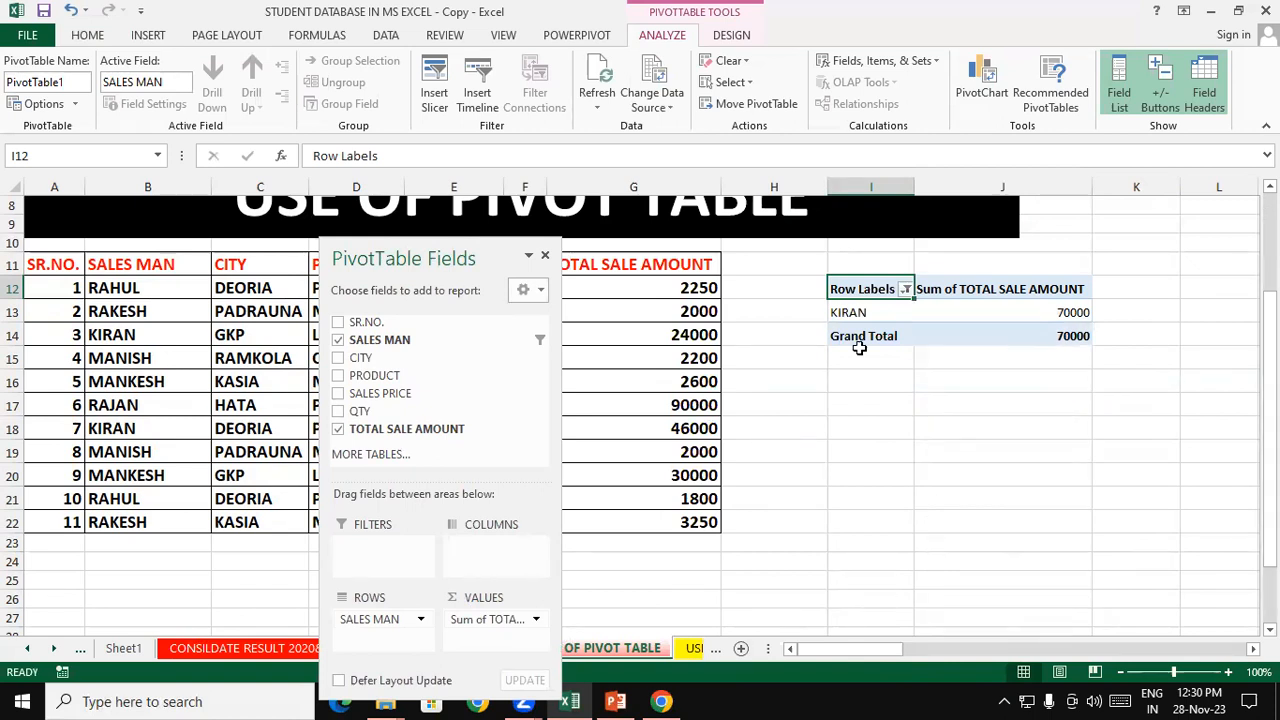
Show all salesmen in the pivot table again and remove the SALES MAN and TOTAL SALE AMOUNT fields
click(905, 290)
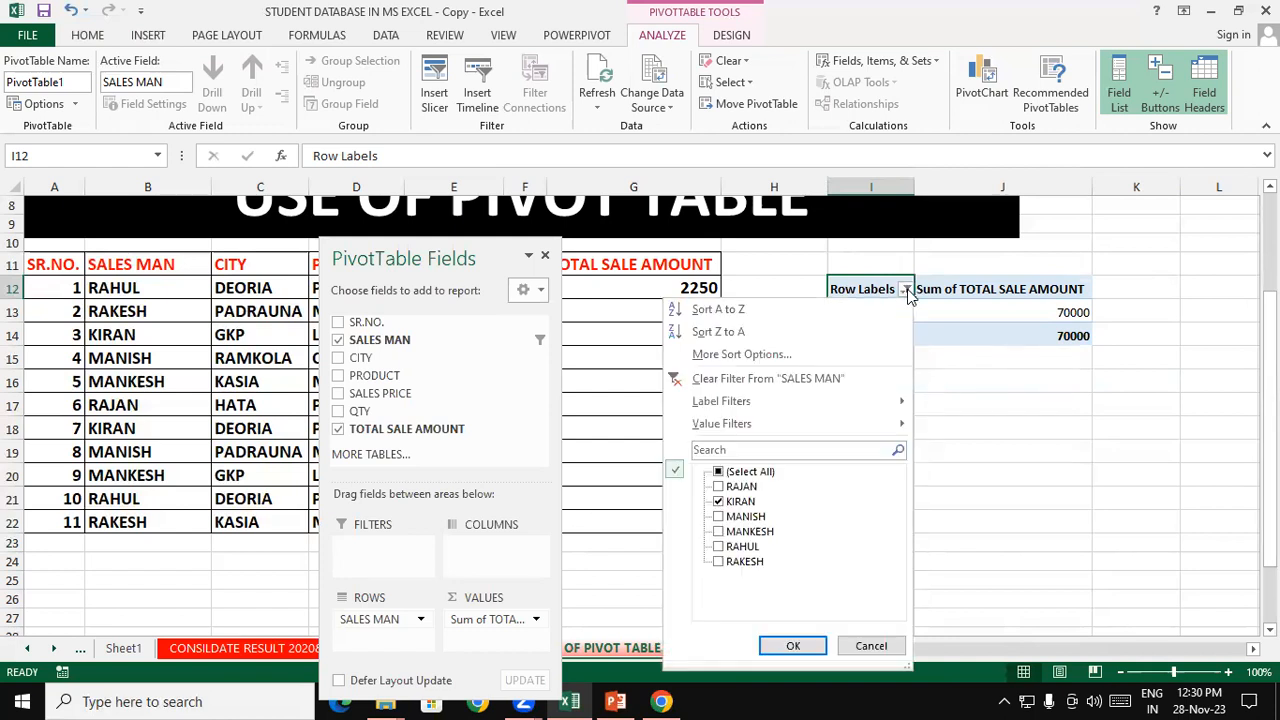
click(722, 471)
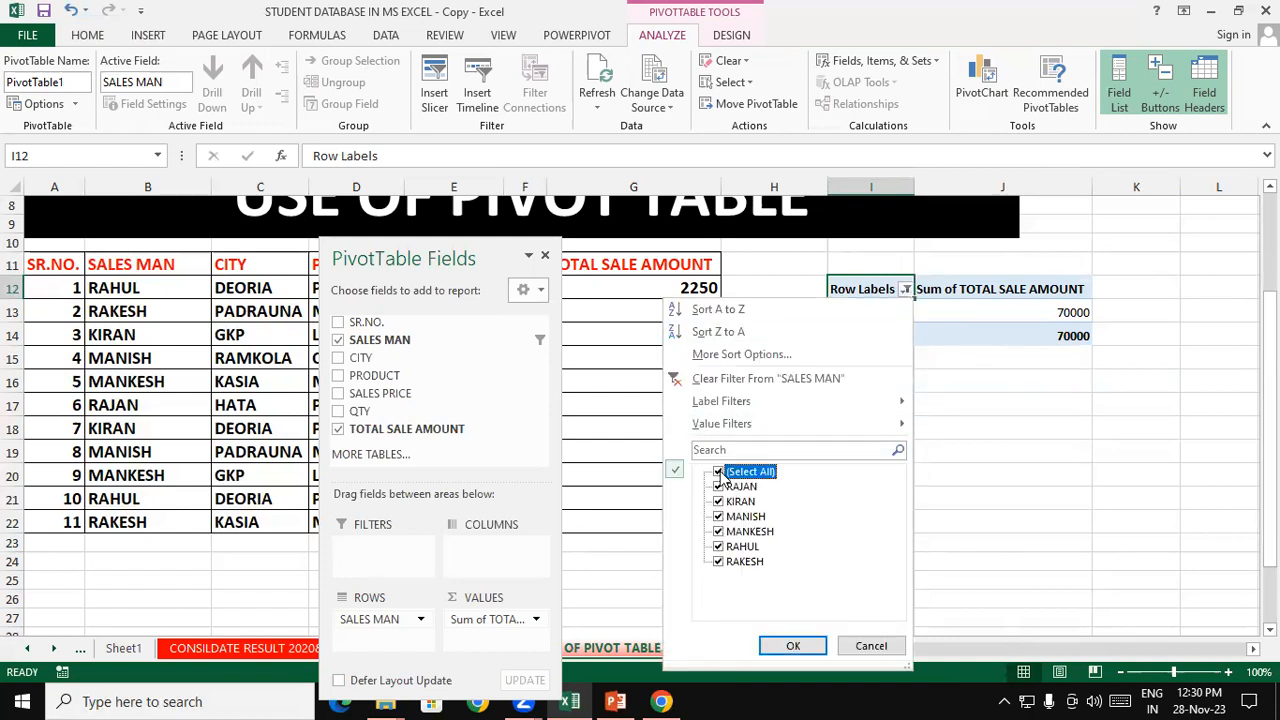
click(792, 646)
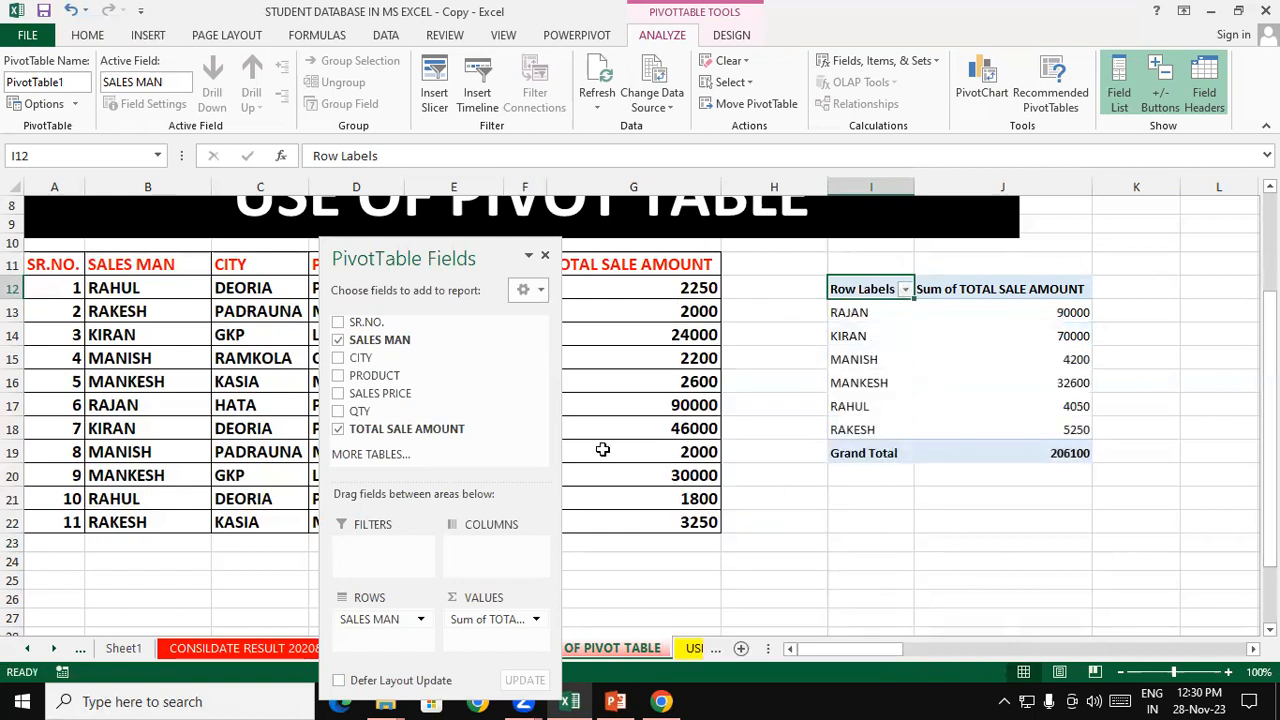
click(338, 340)
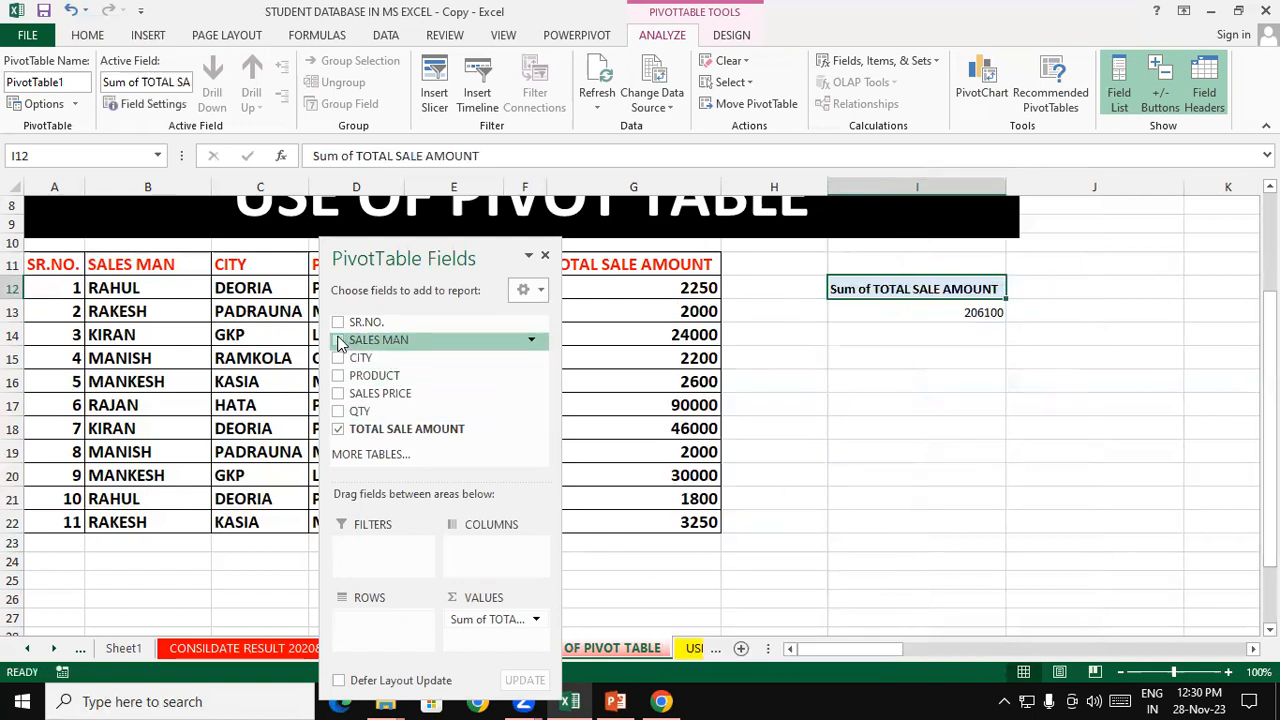
click(341, 427)
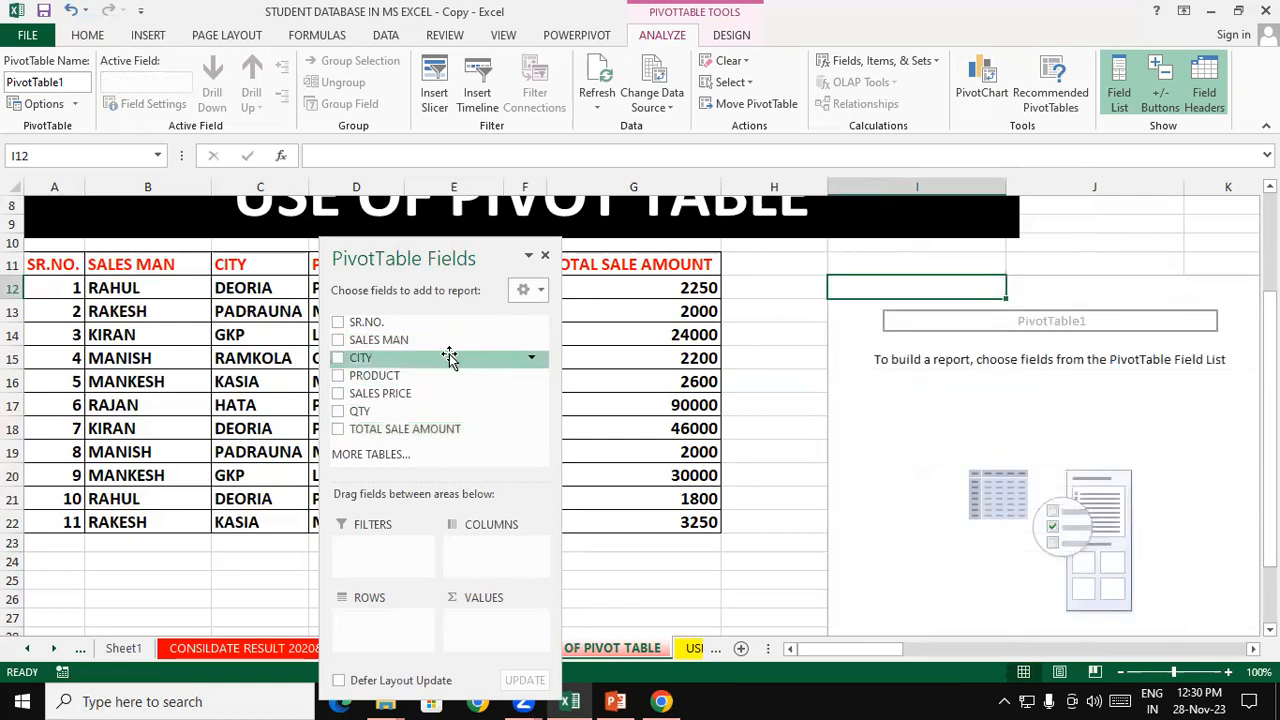
Summarise the pivot table by city, with CITY as rows and the sum of TOTAL SALE AMOUNT as values
drag(494, 260, 1145, 250)
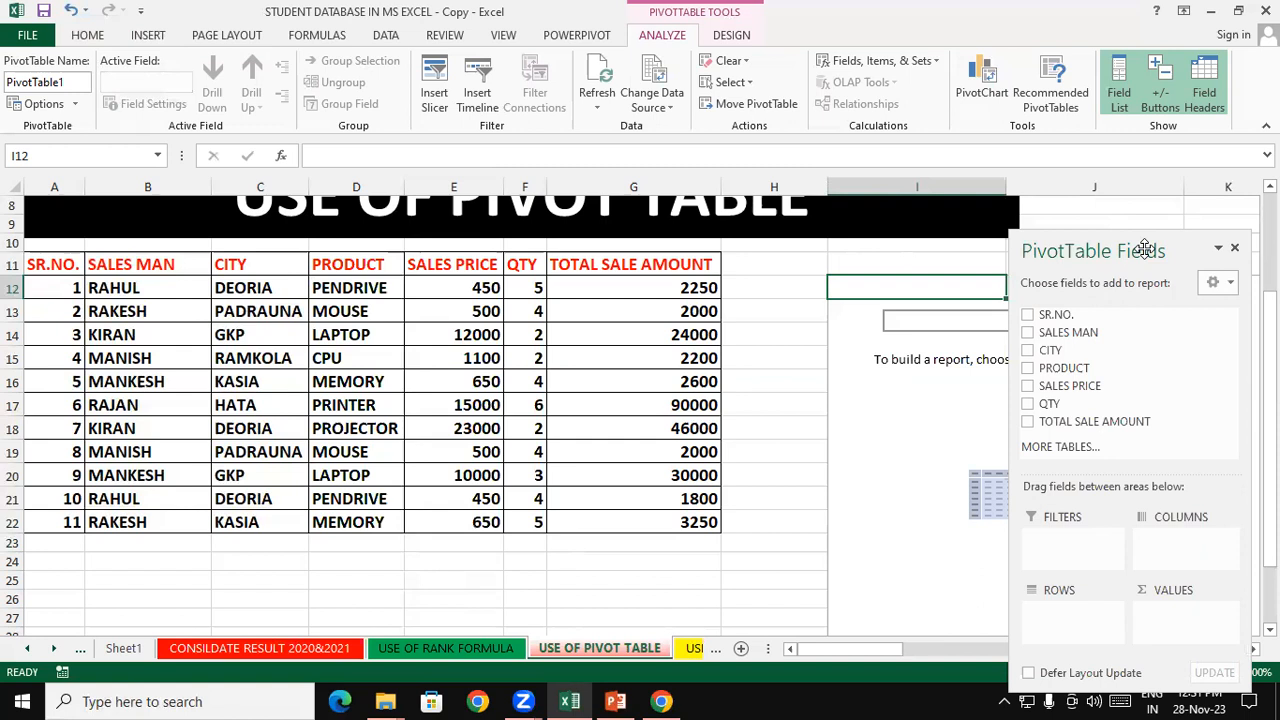
drag(1130, 246, 893, 226)
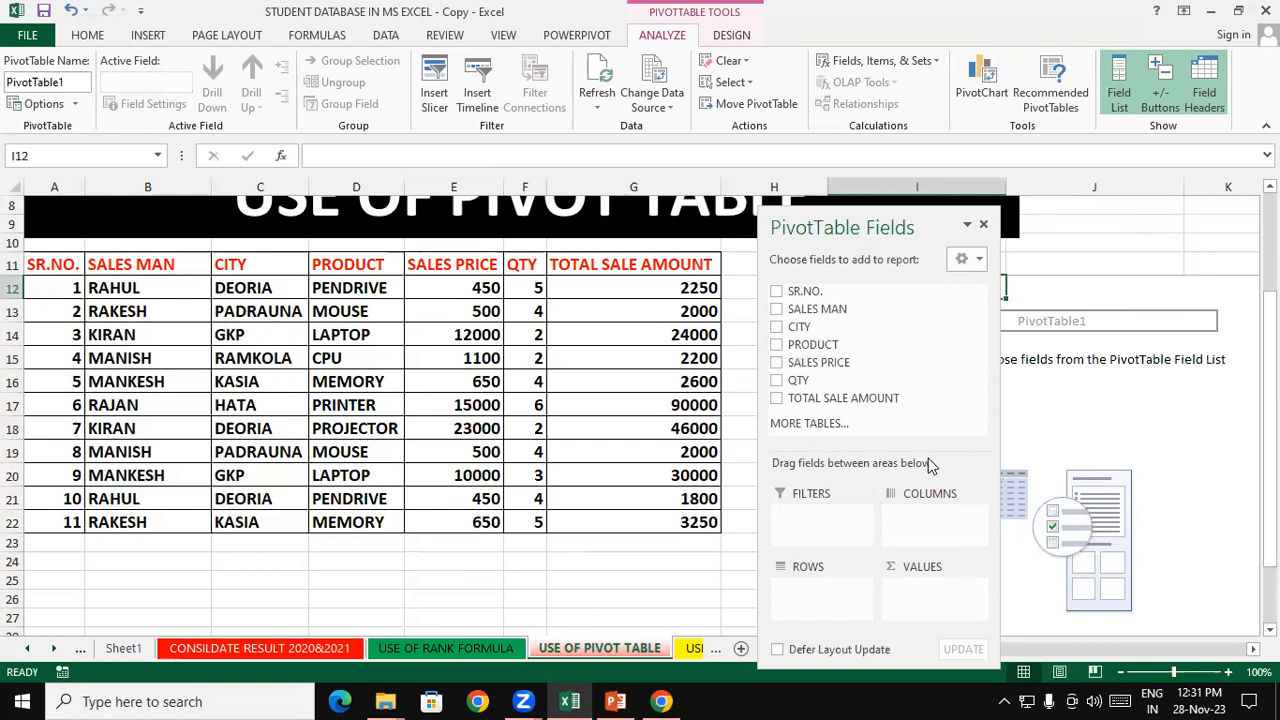
drag(886, 215, 620, 228)
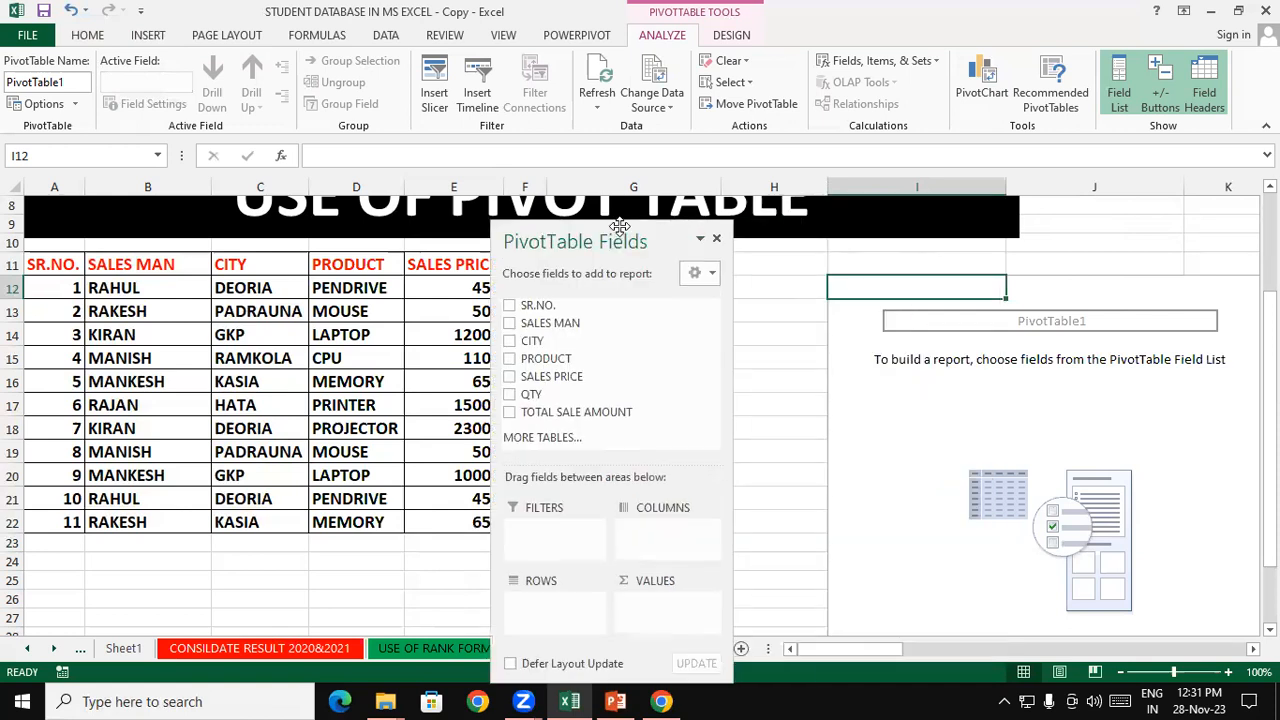
click(509, 341)
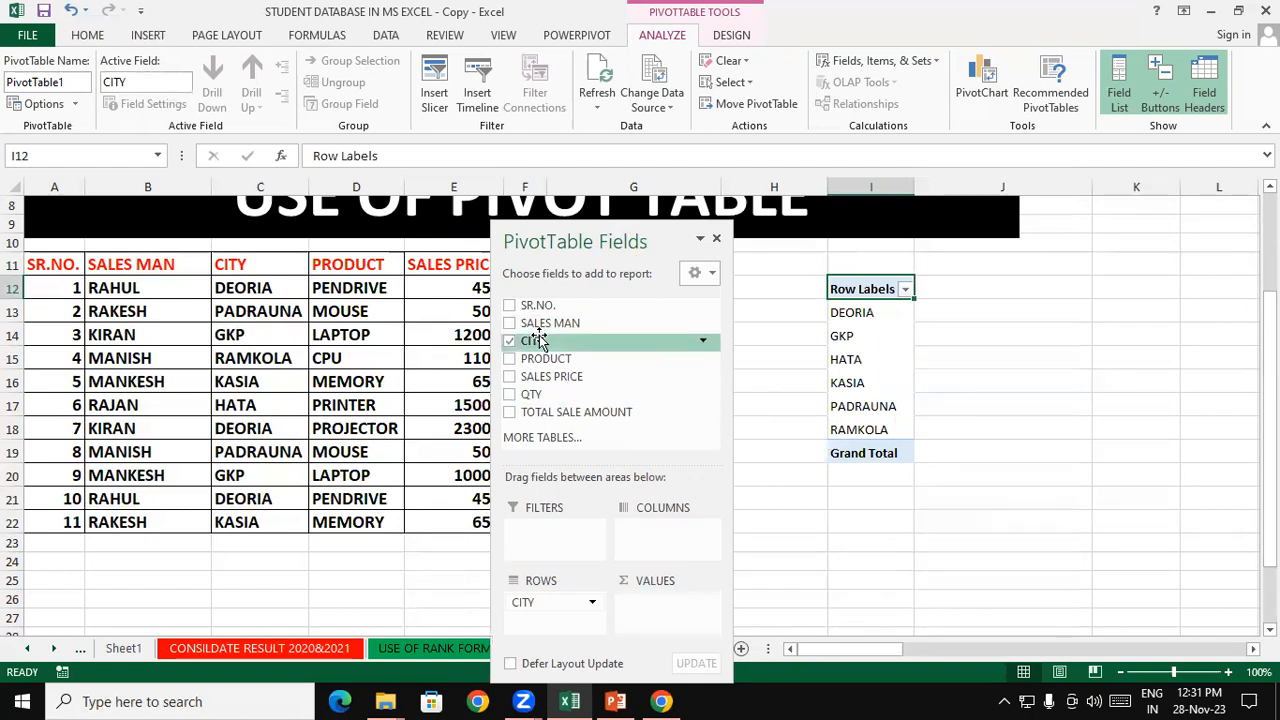
click(511, 413)
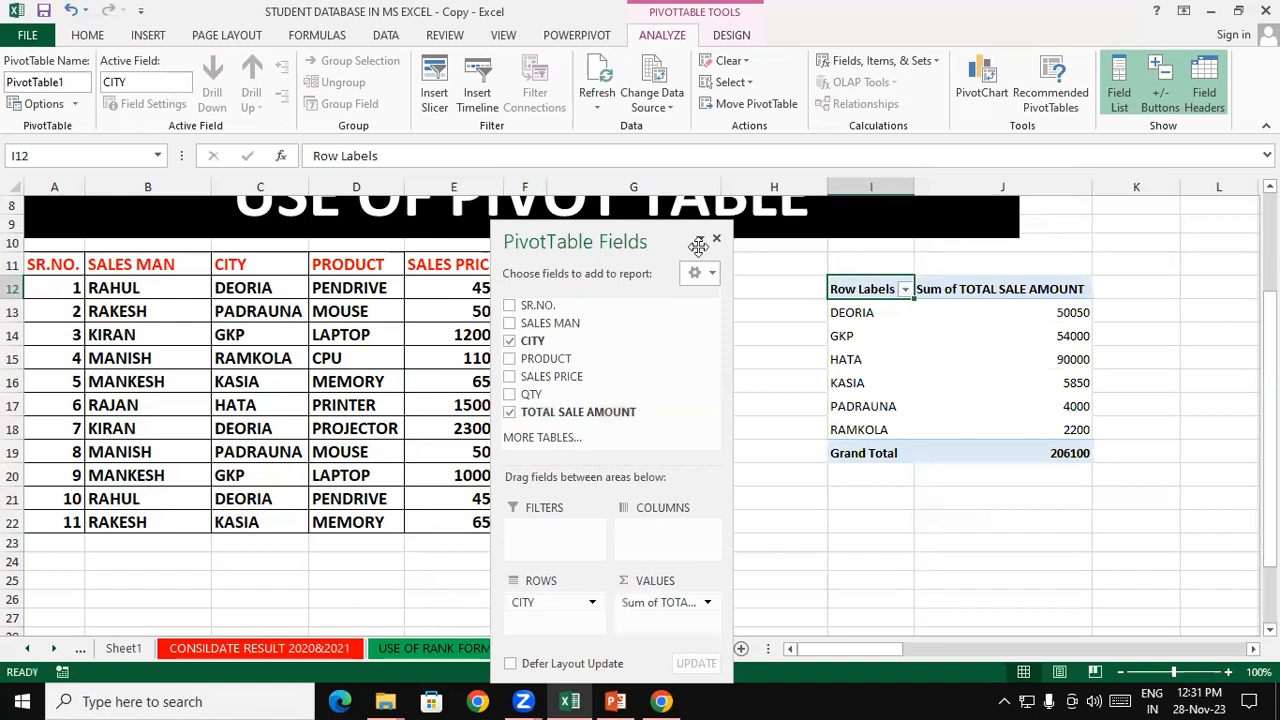
Filter the pivot table's row labels to show only the city DEORIA
drag(663, 265, 1160, 198)
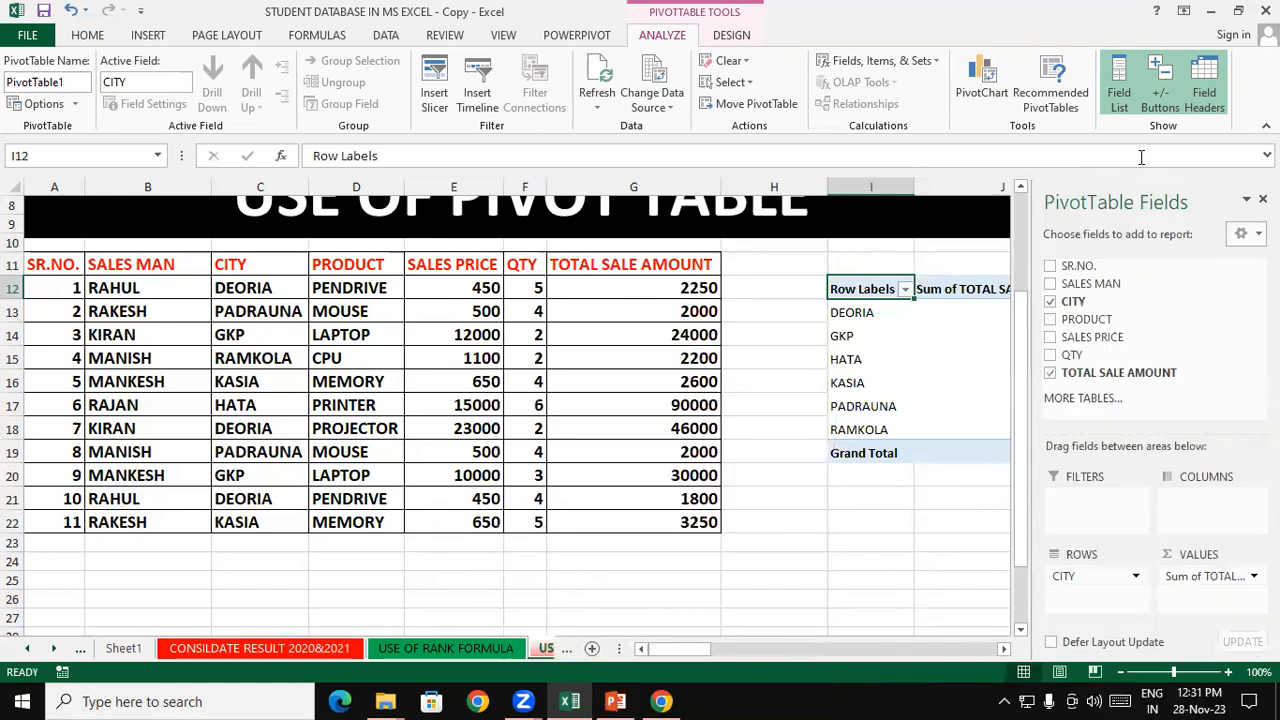
drag(863, 265, 710, 484)
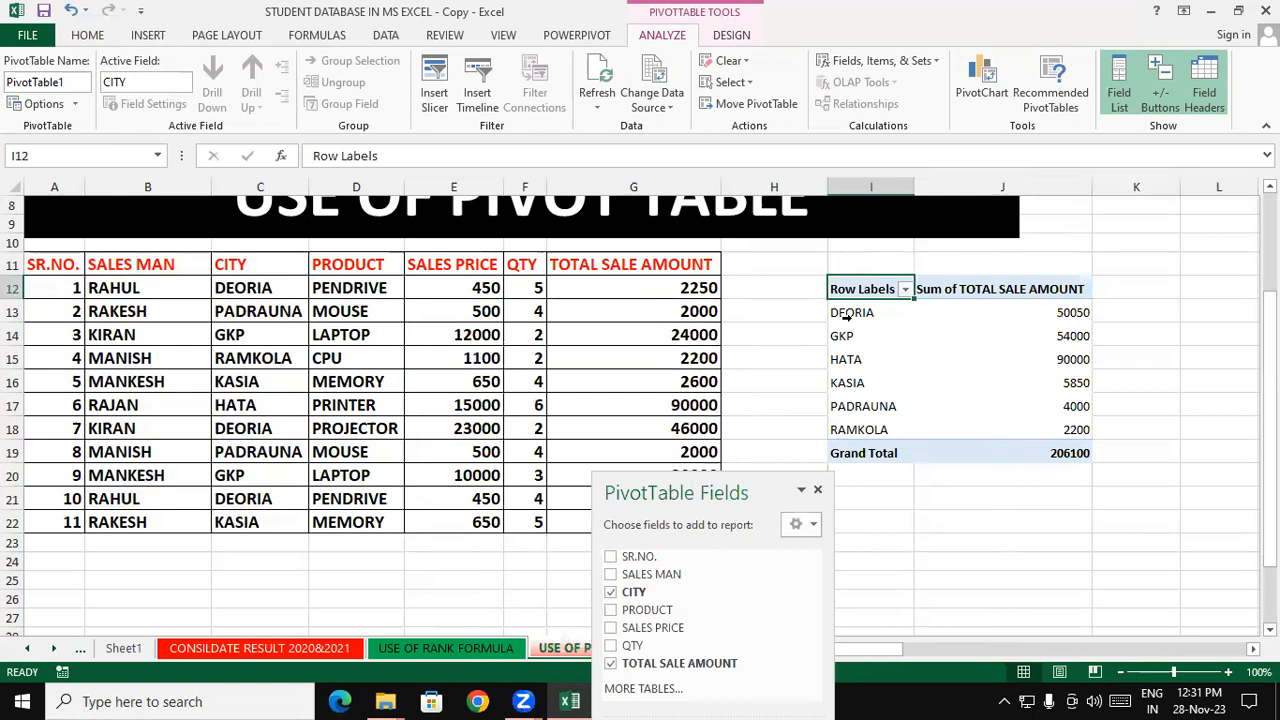
click(905, 291)
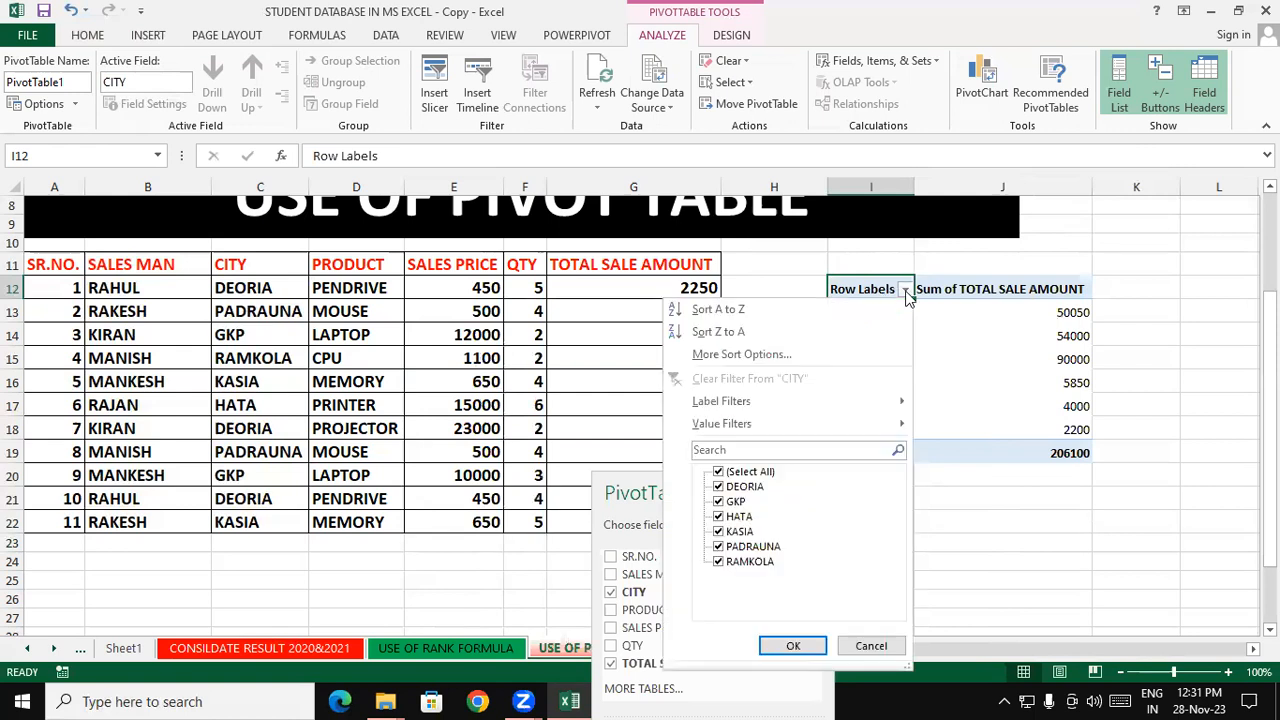
click(718, 473)
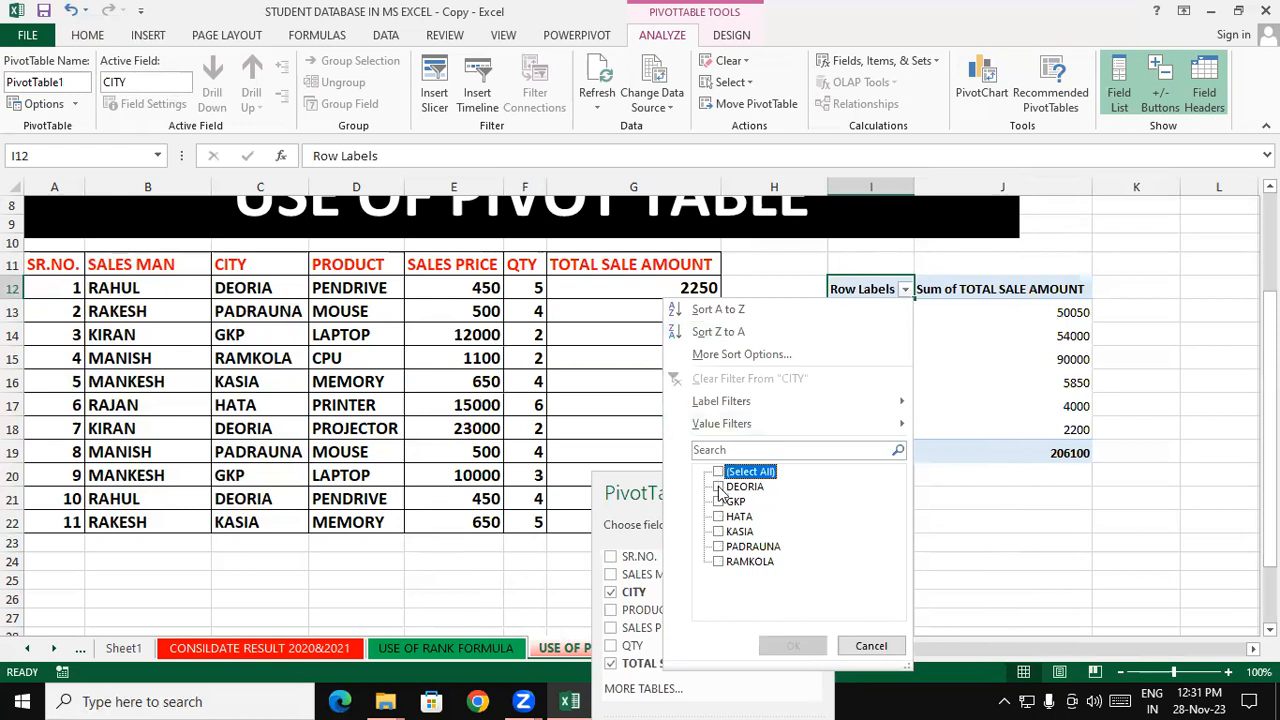
click(718, 487)
click(793, 646)
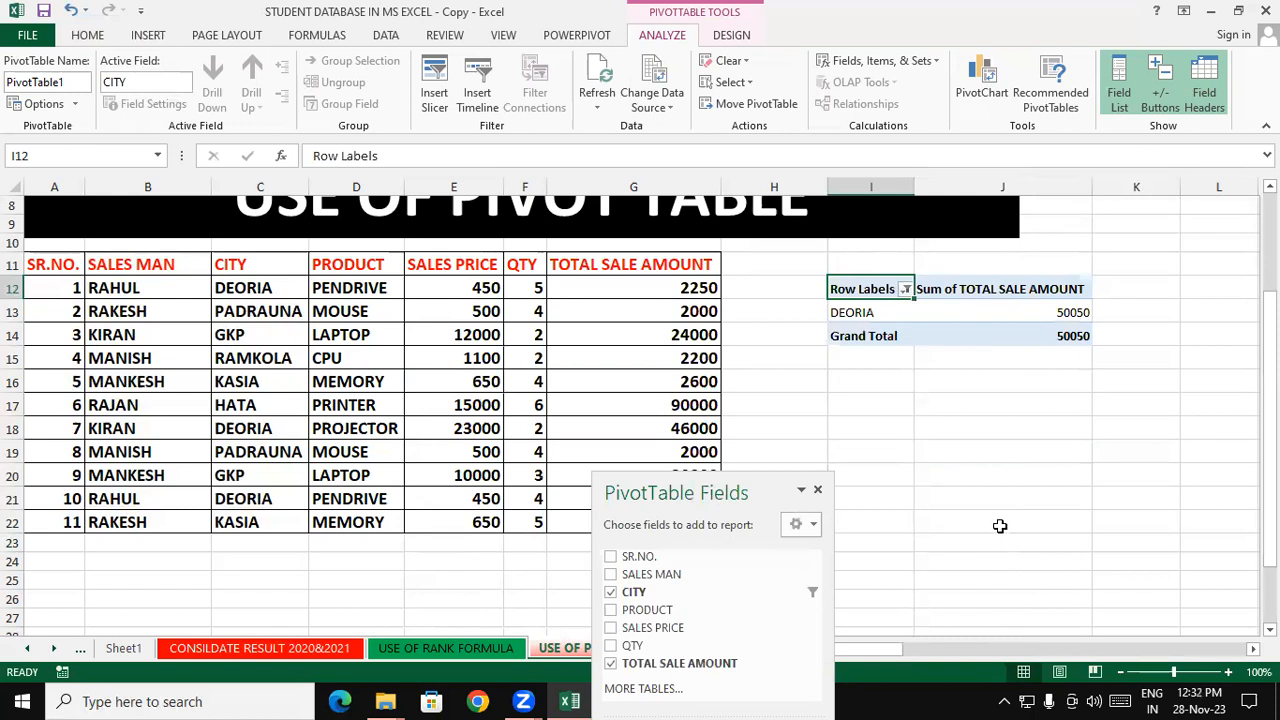
Show all cities in the pivot table's row labels again
drag(699, 493, 725, 291)
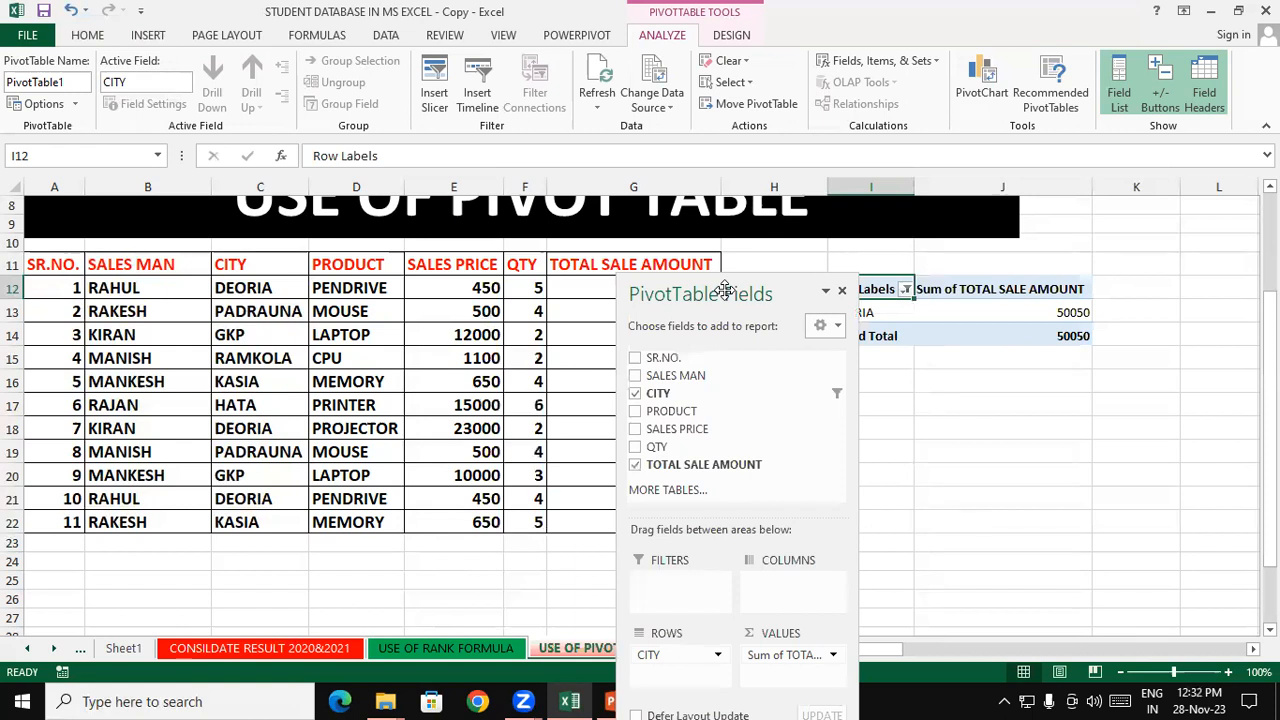
drag(700, 290, 508, 284)
click(906, 289)
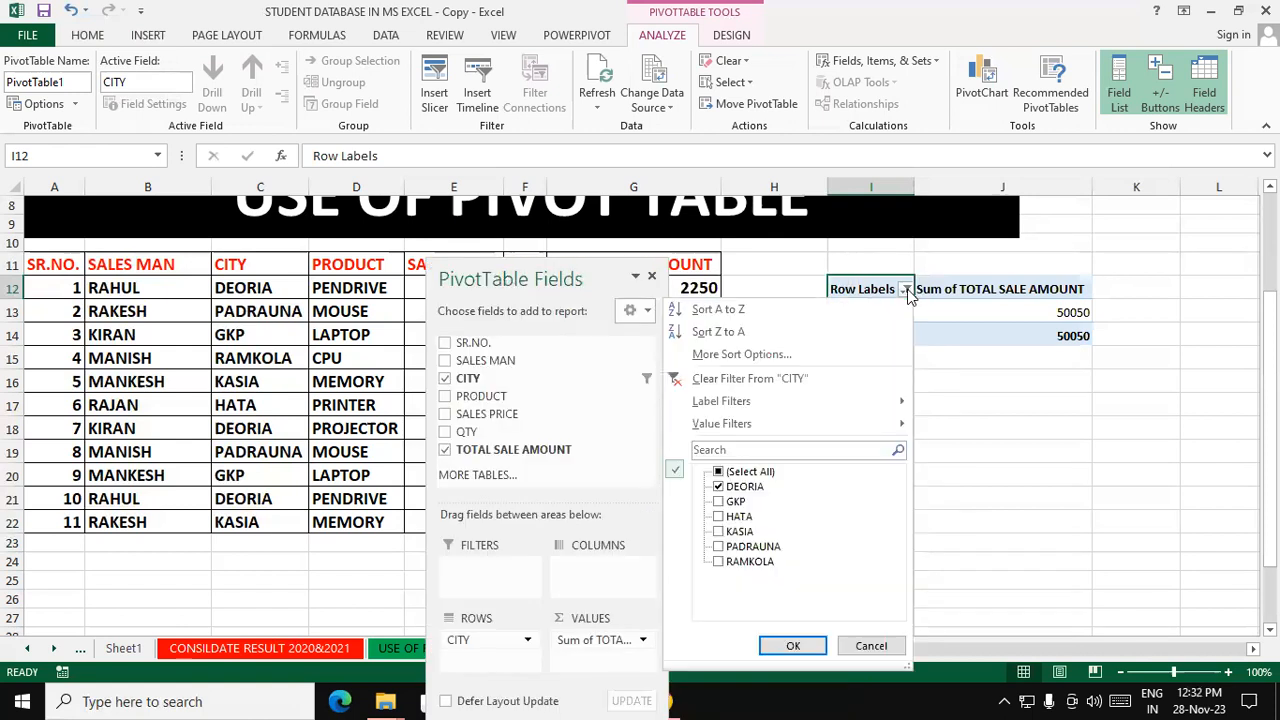
click(719, 472)
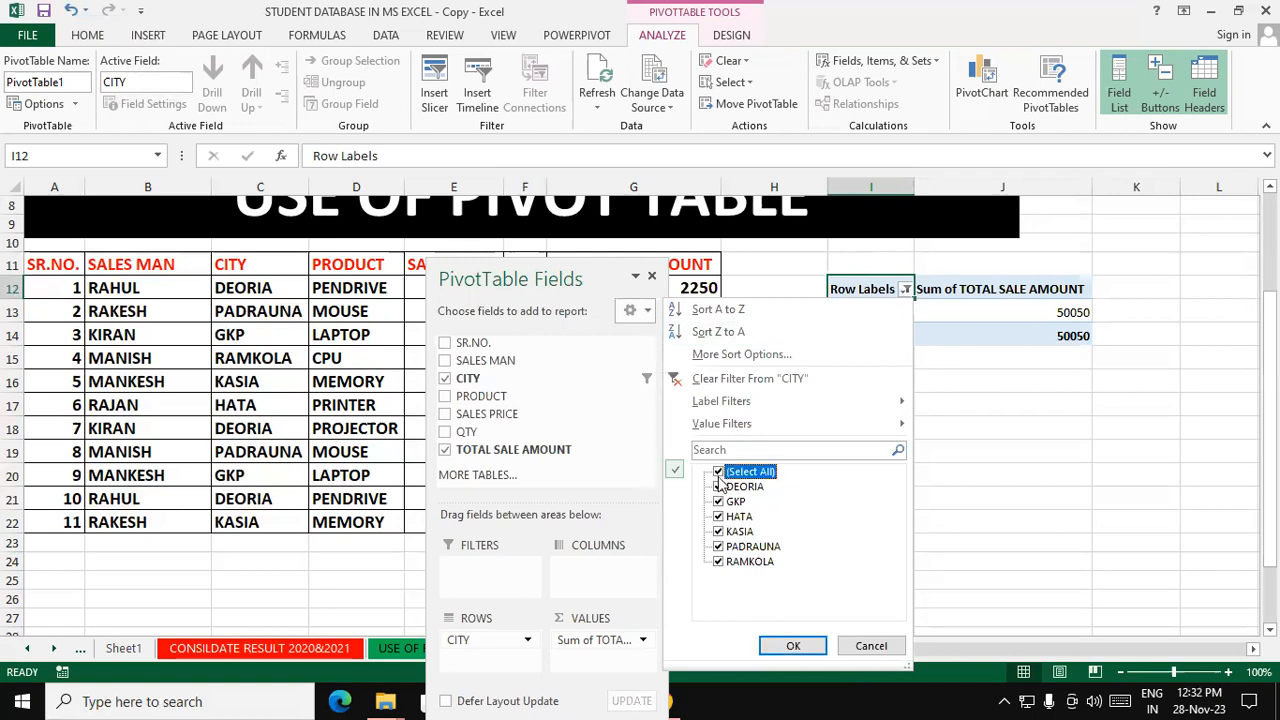
click(792, 647)
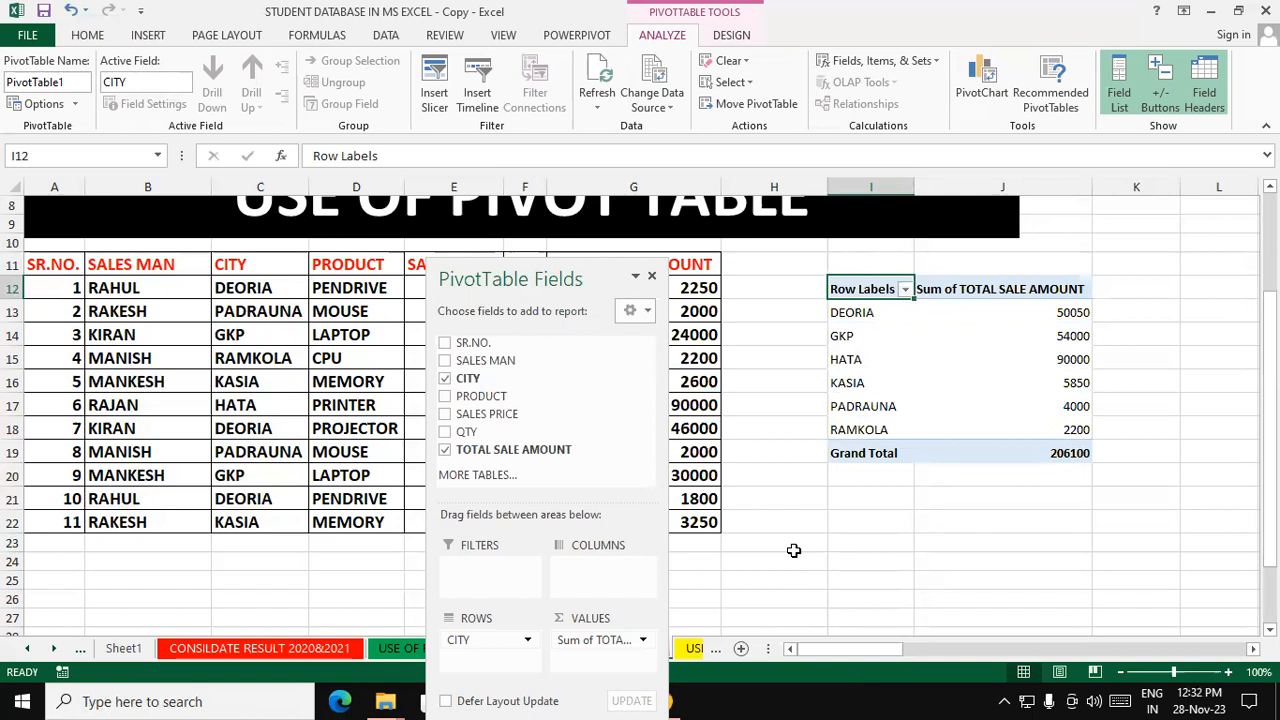
Summarise the pivot table by product instead of city, with PRODUCT as rows and the sum of TOTAL SALE AMOUNT as values
click(446, 380)
click(445, 450)
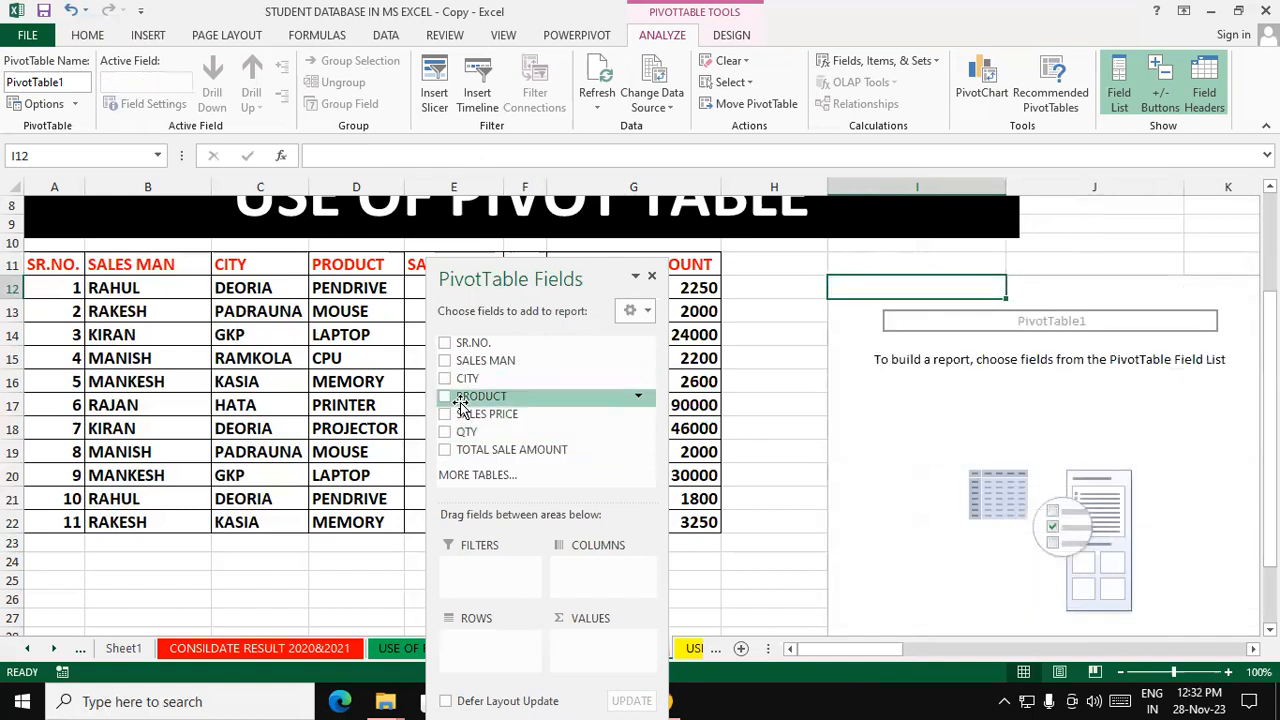
click(446, 398)
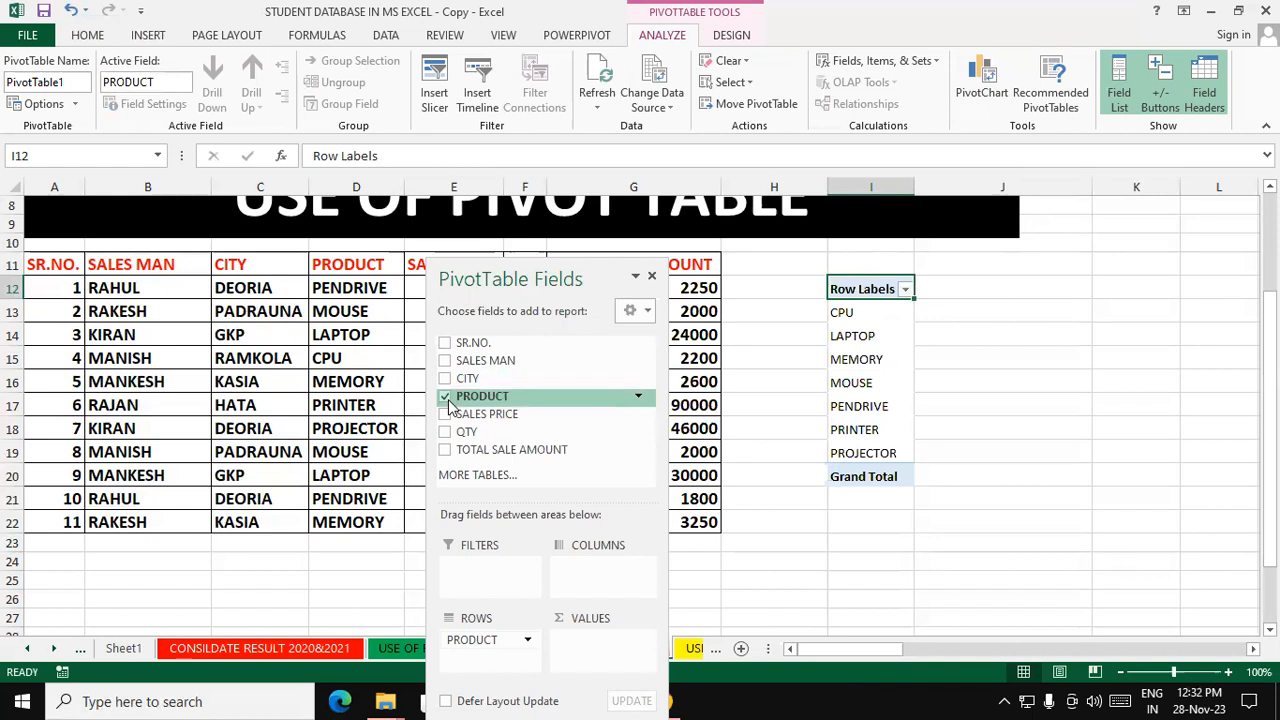
click(445, 450)
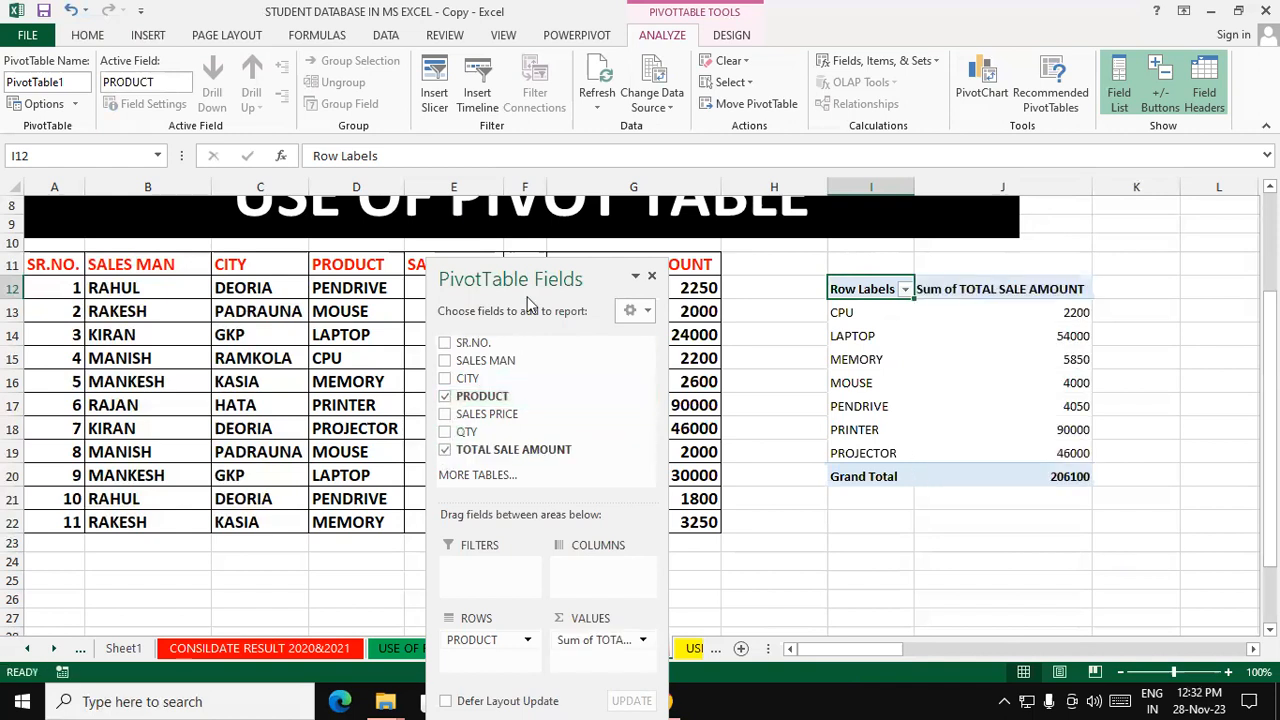
Filter the pivot table's row labels to show only the product PROJECTOR
drag(544, 267, 787, 570)
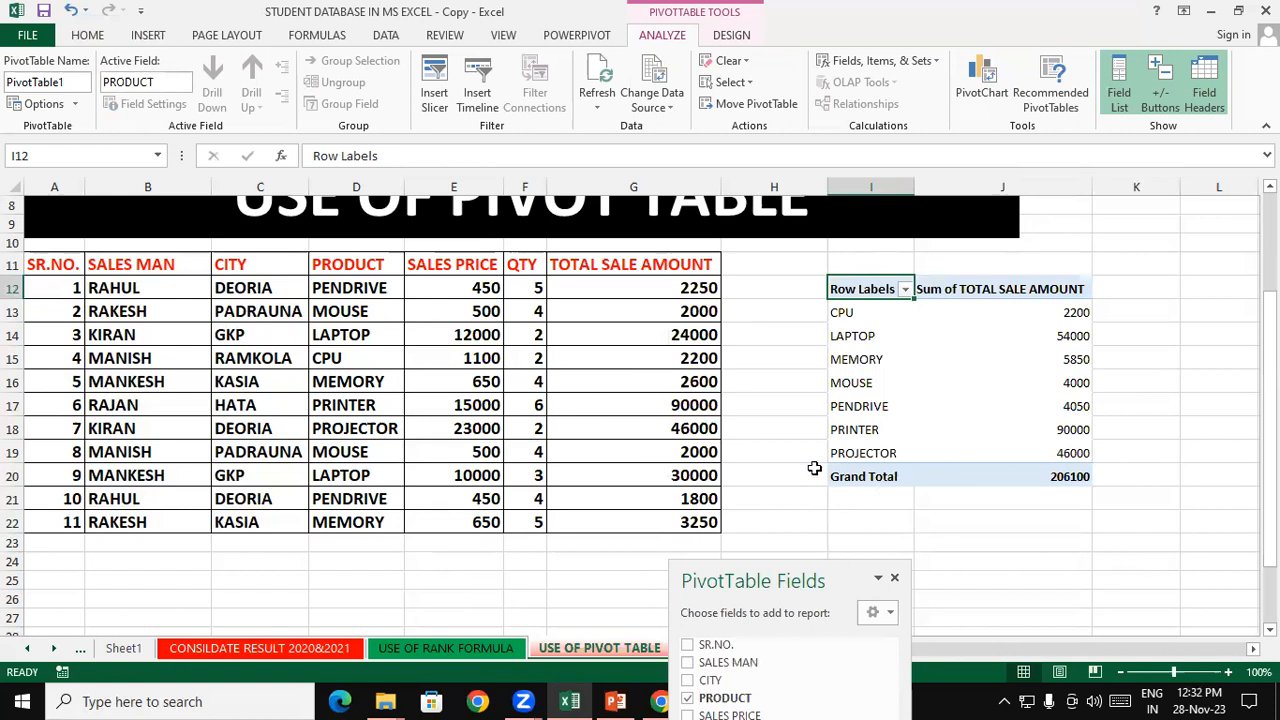
click(906, 291)
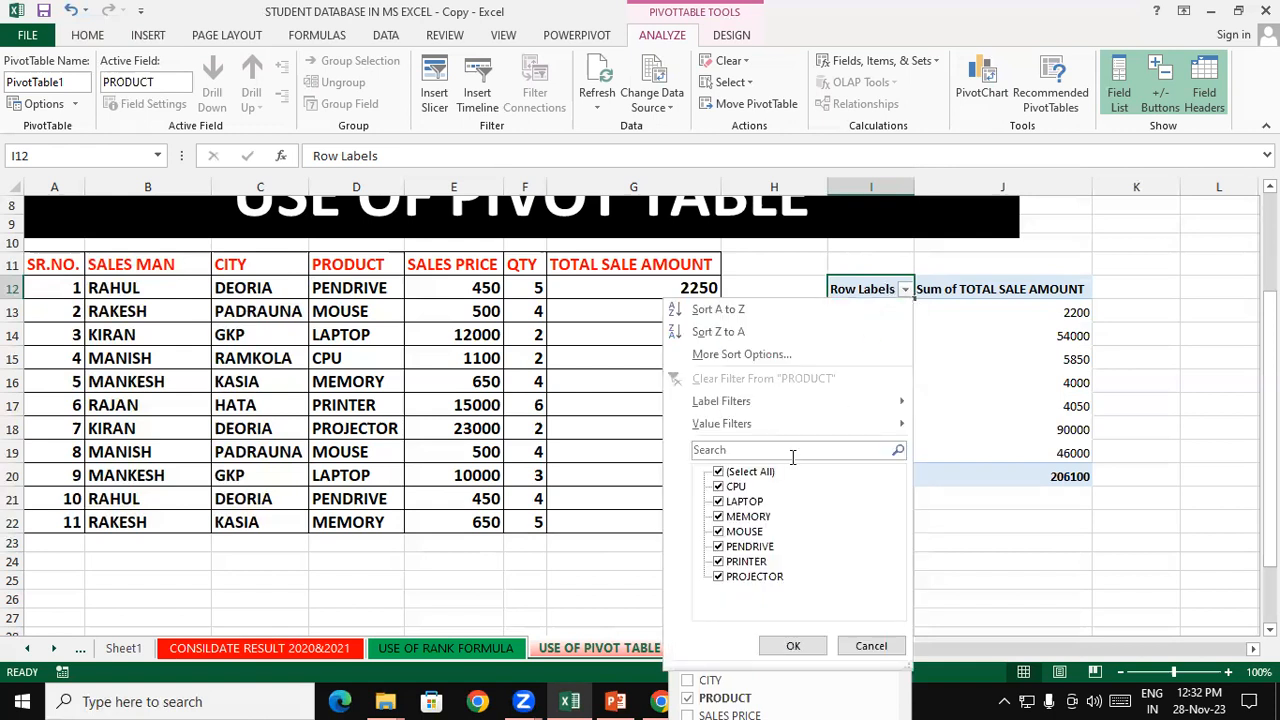
click(718, 472)
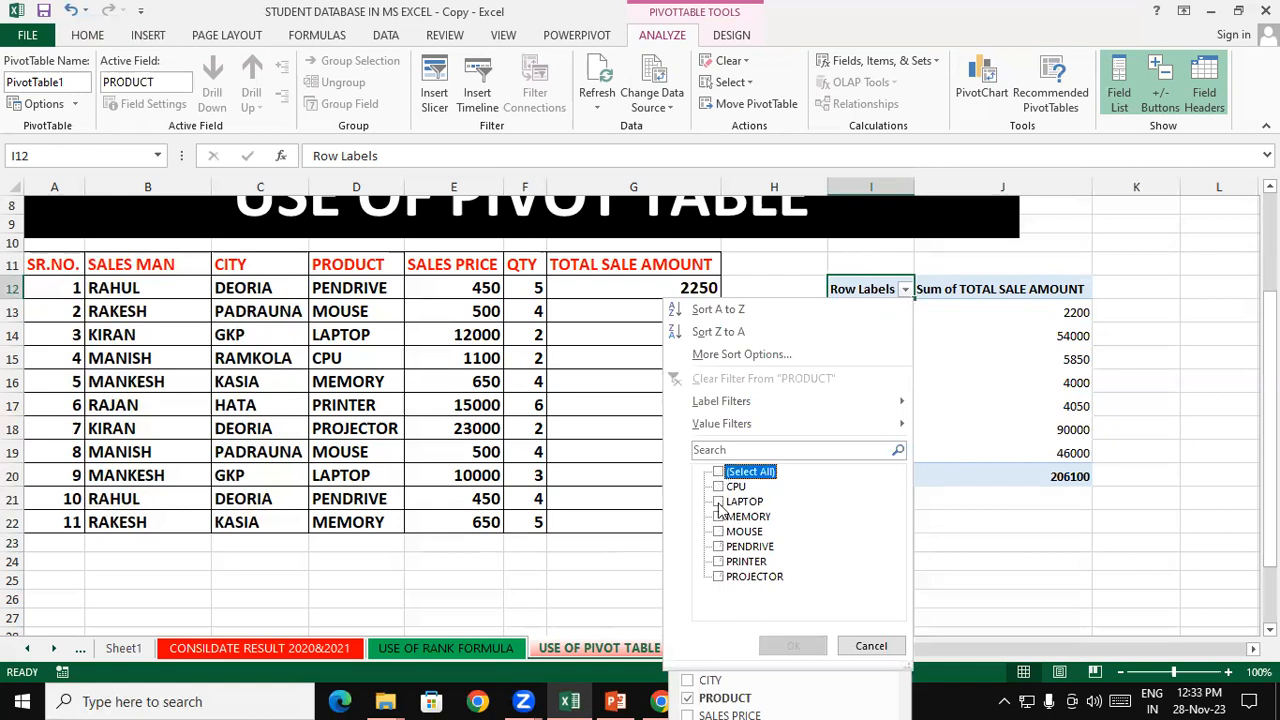
click(719, 577)
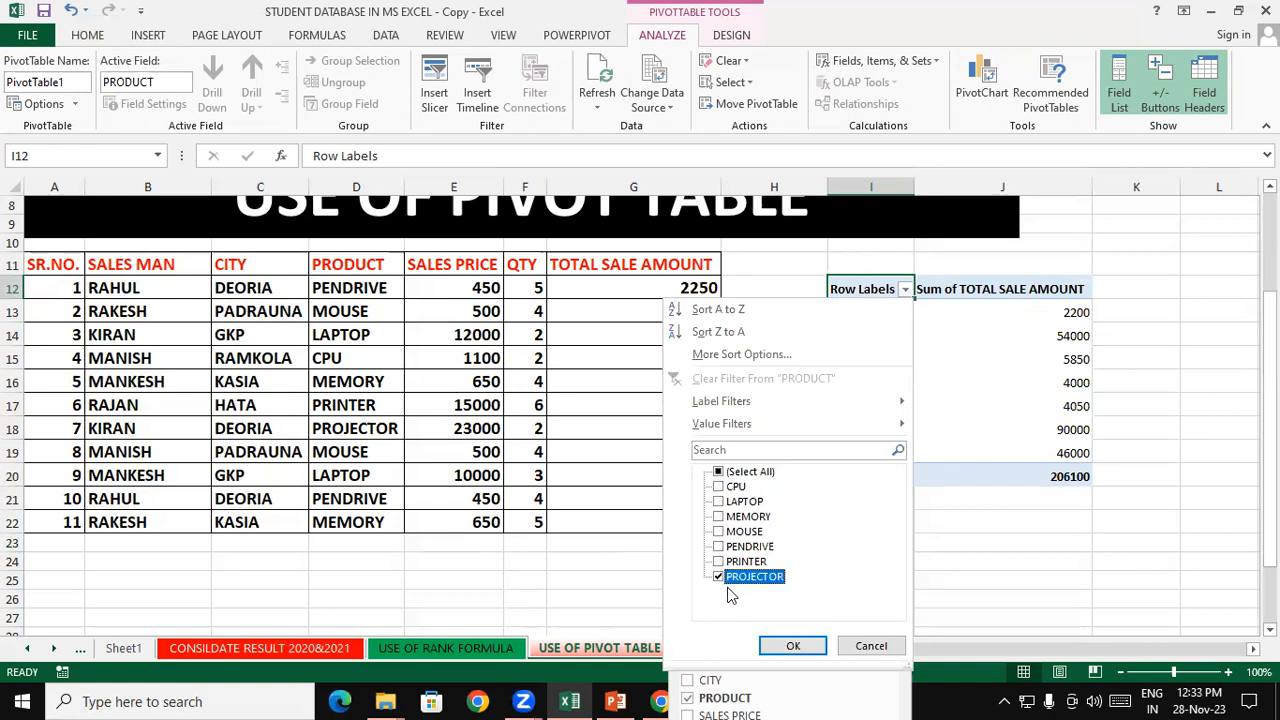
click(793, 647)
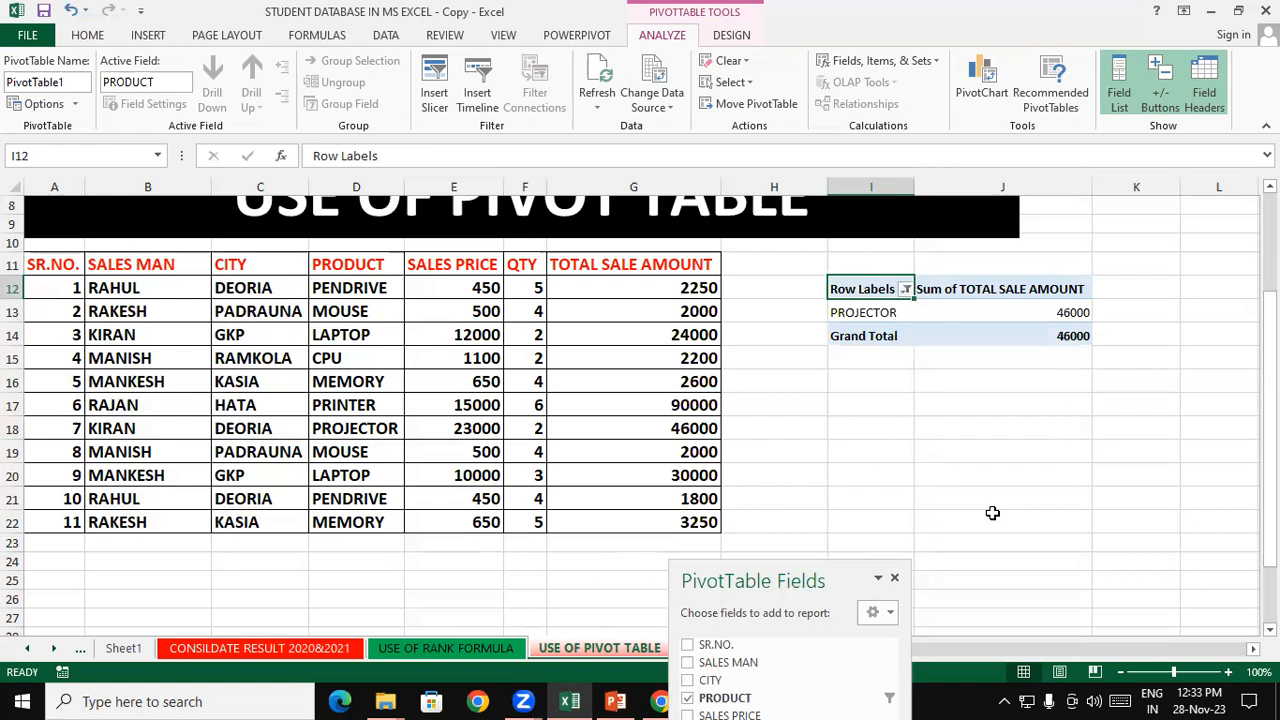
Show all products in the pivot table's row labels again
click(905, 289)
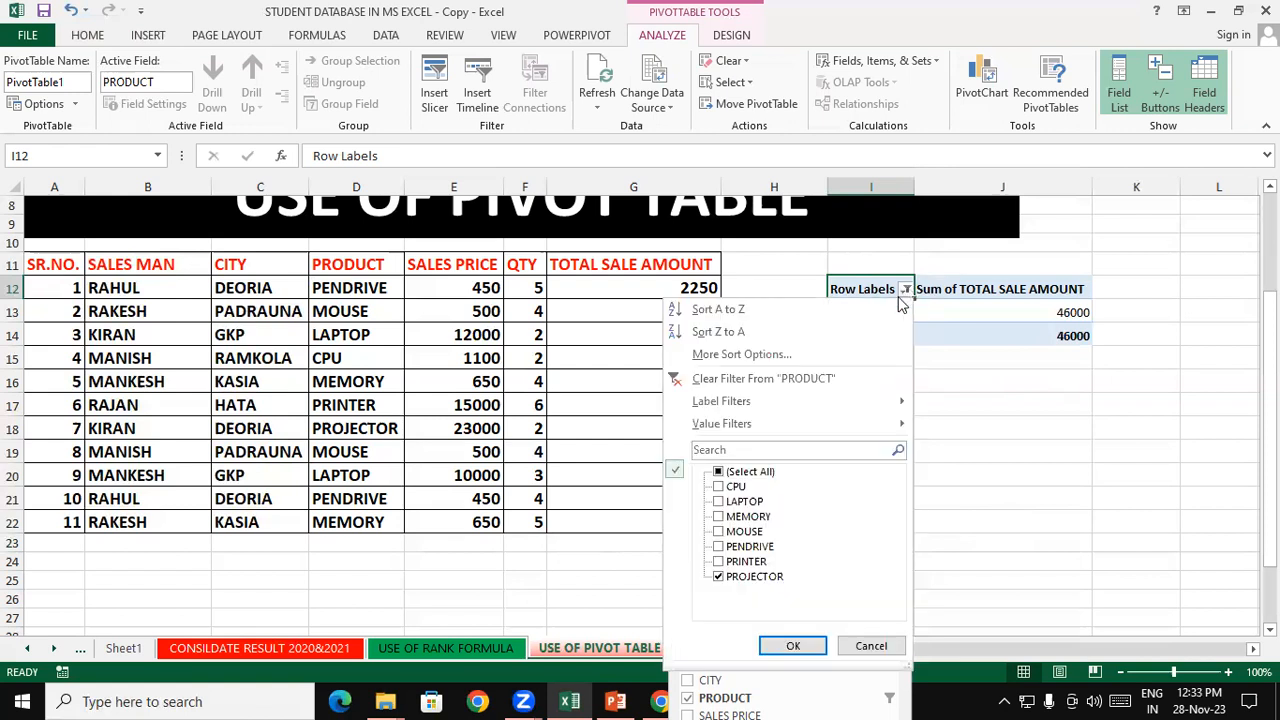
click(718, 471)
click(805, 649)
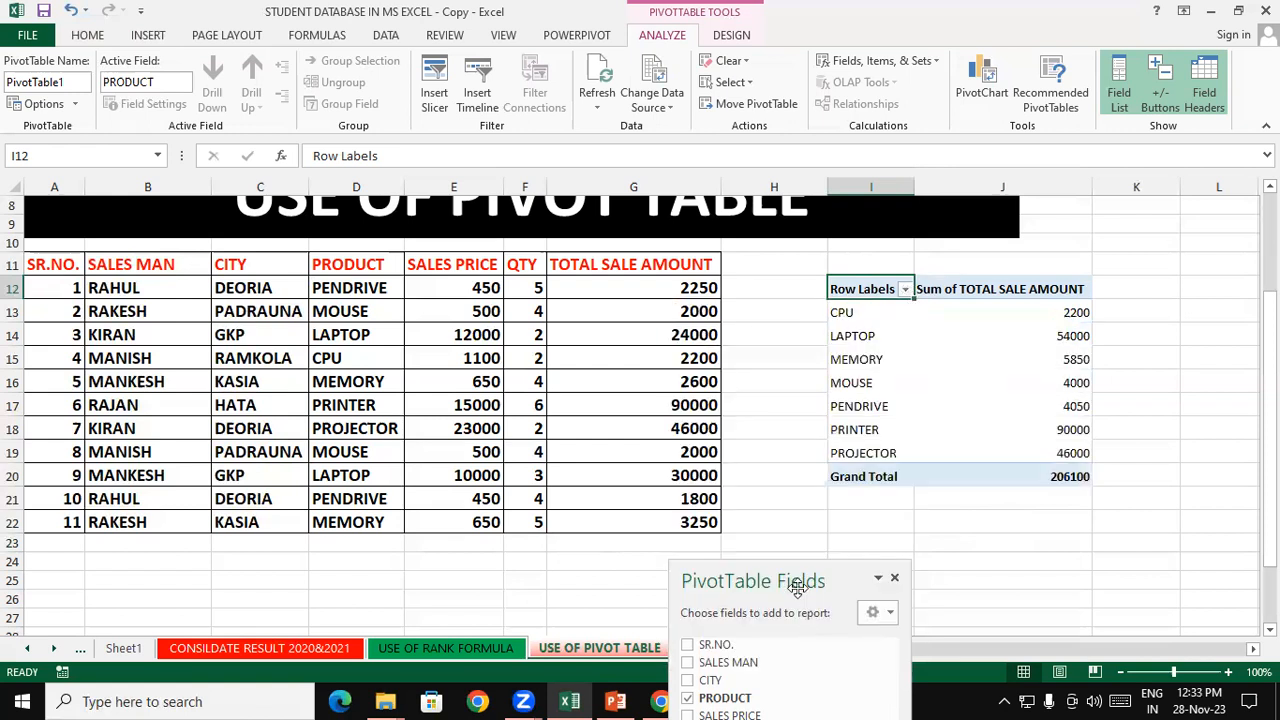
Rebuild the pivot table with SALES MAN, CITY and PRODUCT as nested rows and the sums of QTY and TOTAL SALE AMOUNT as values
drag(760, 583, 636, 277)
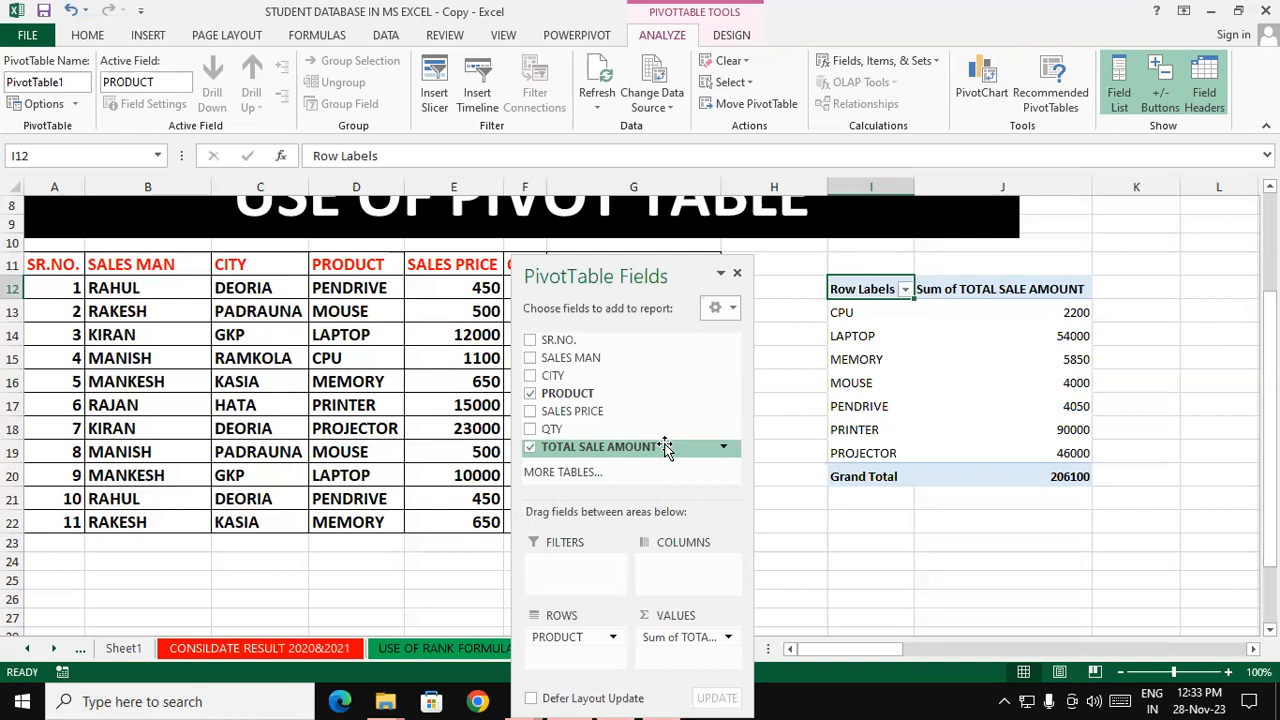
click(530, 449)
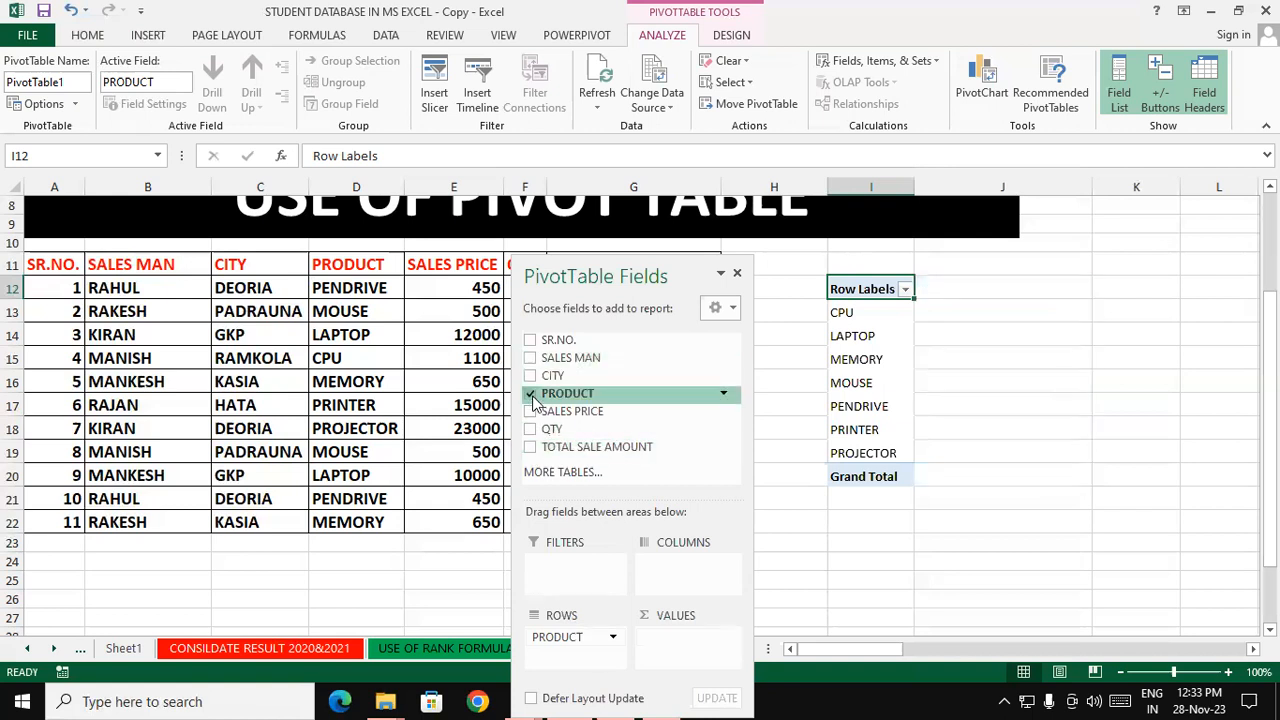
click(530, 394)
click(530, 357)
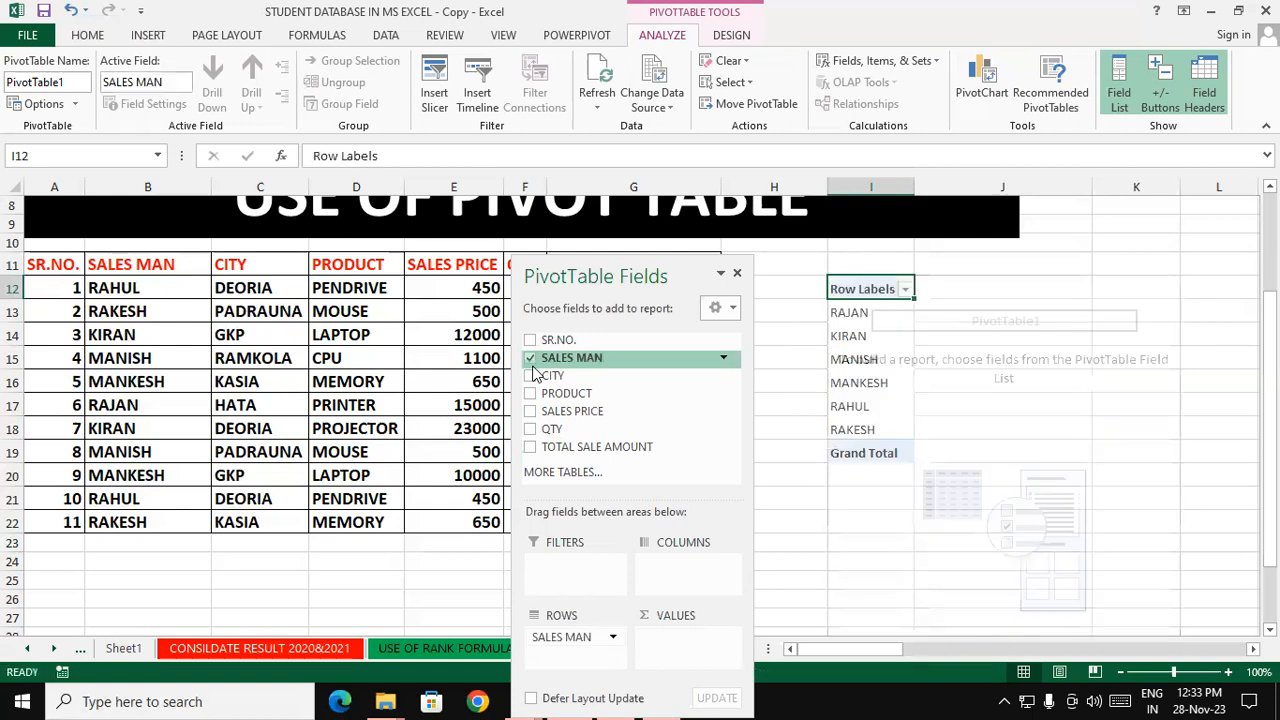
click(530, 377)
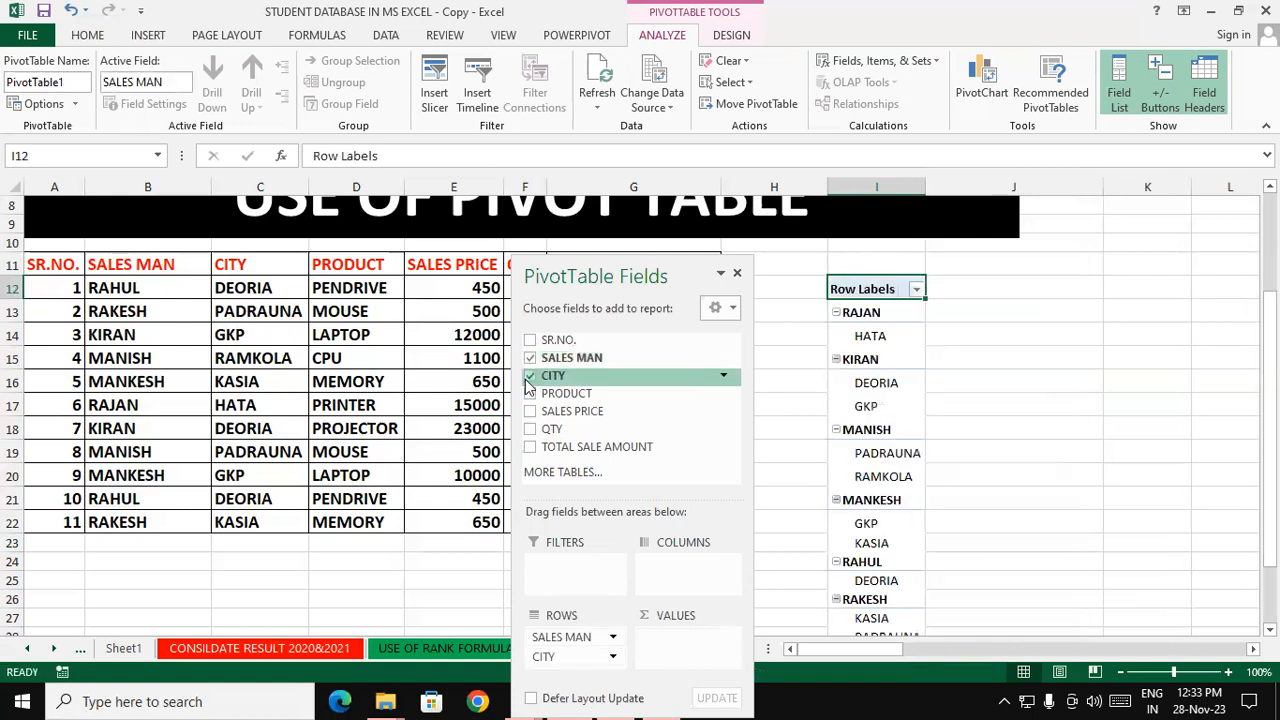
click(530, 394)
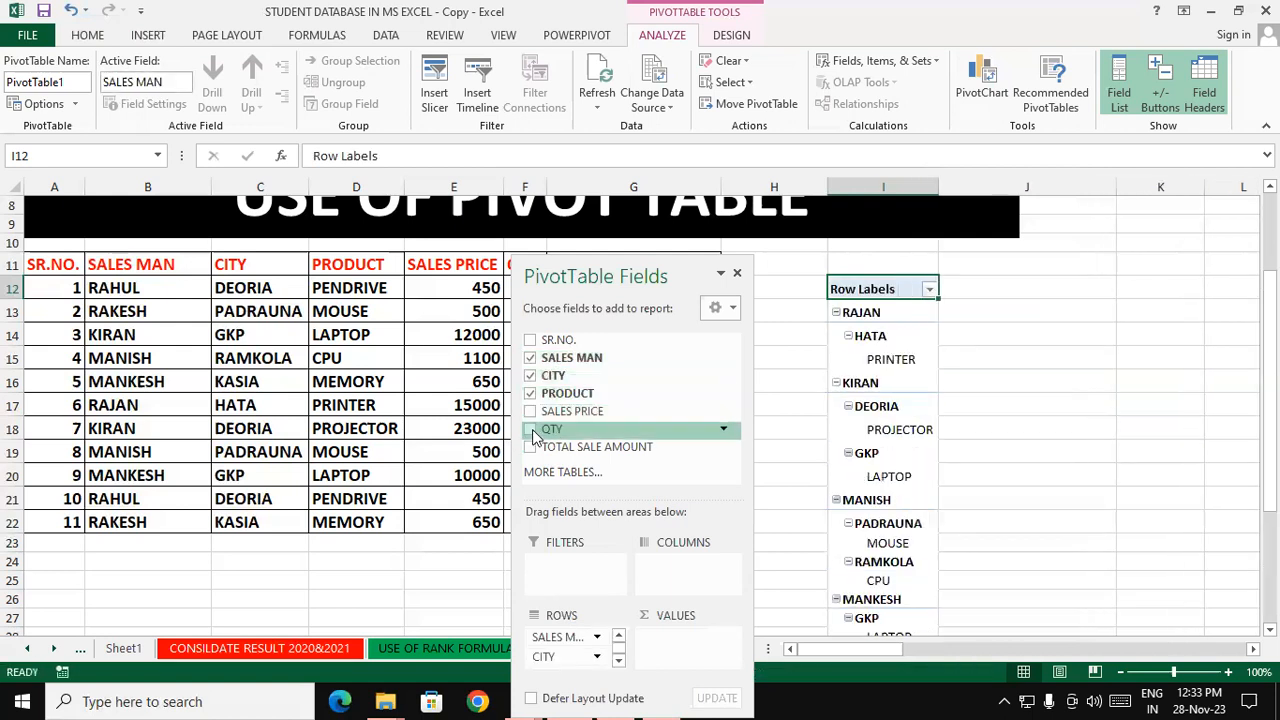
click(530, 429)
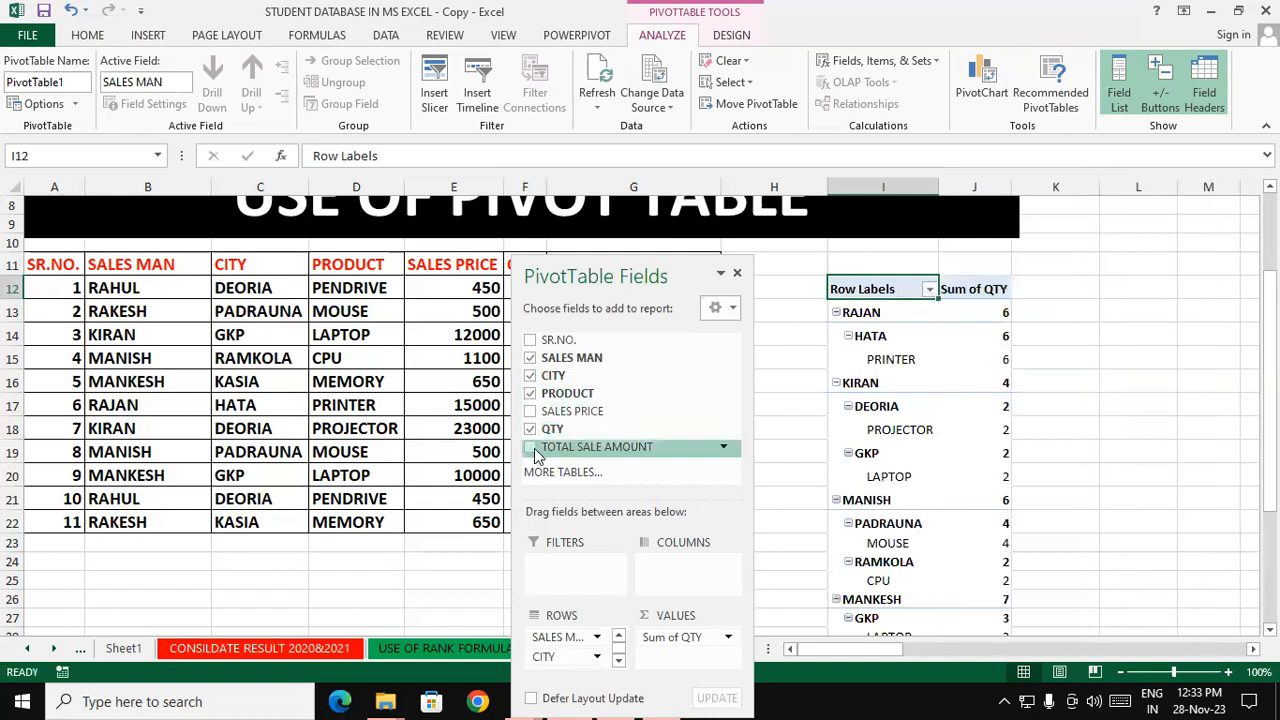
click(531, 447)
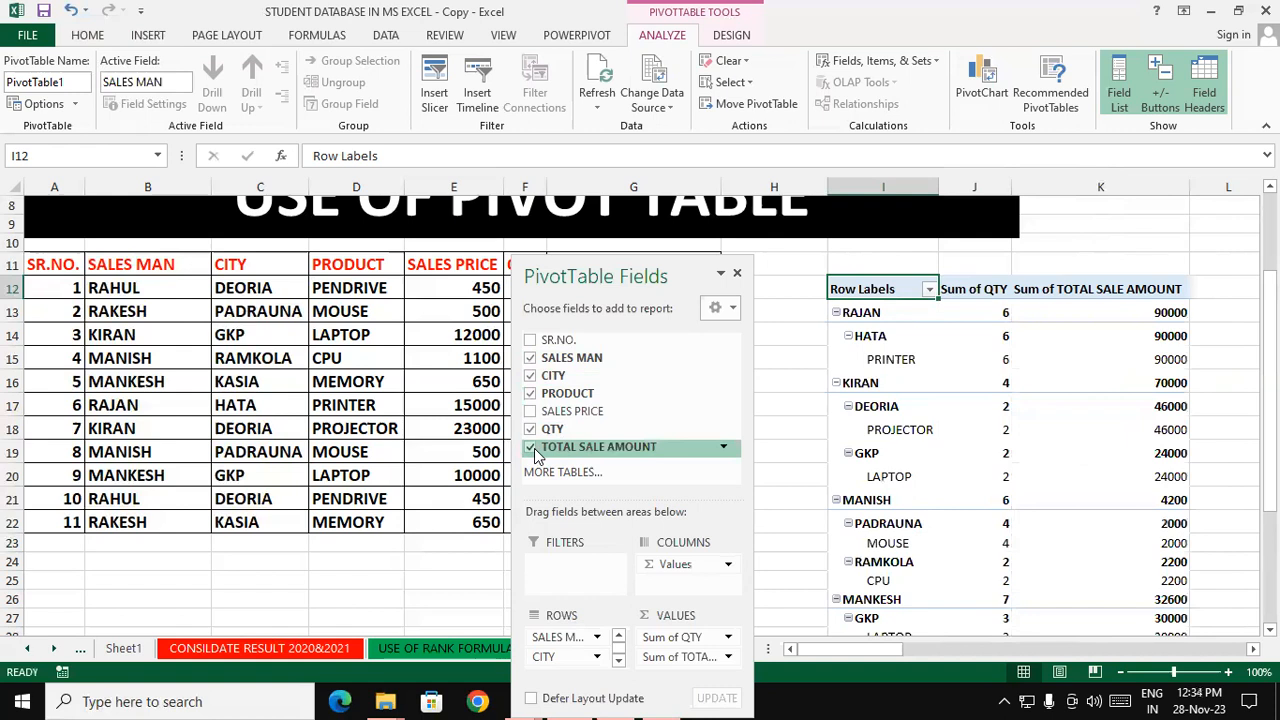
Move the SALES MAN, CITY and PRODUCT fields from the pivot table's rows to its columns
drag(639, 274, 575, 328)
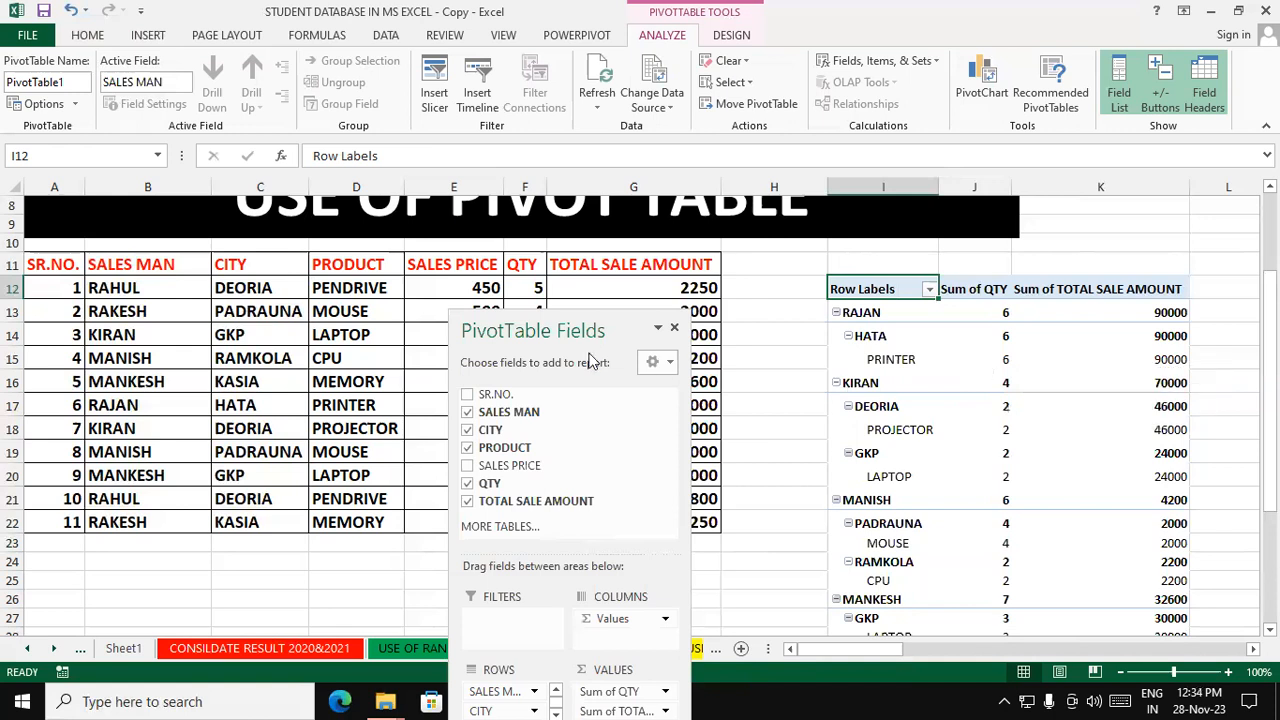
drag(531, 336, 525, 253)
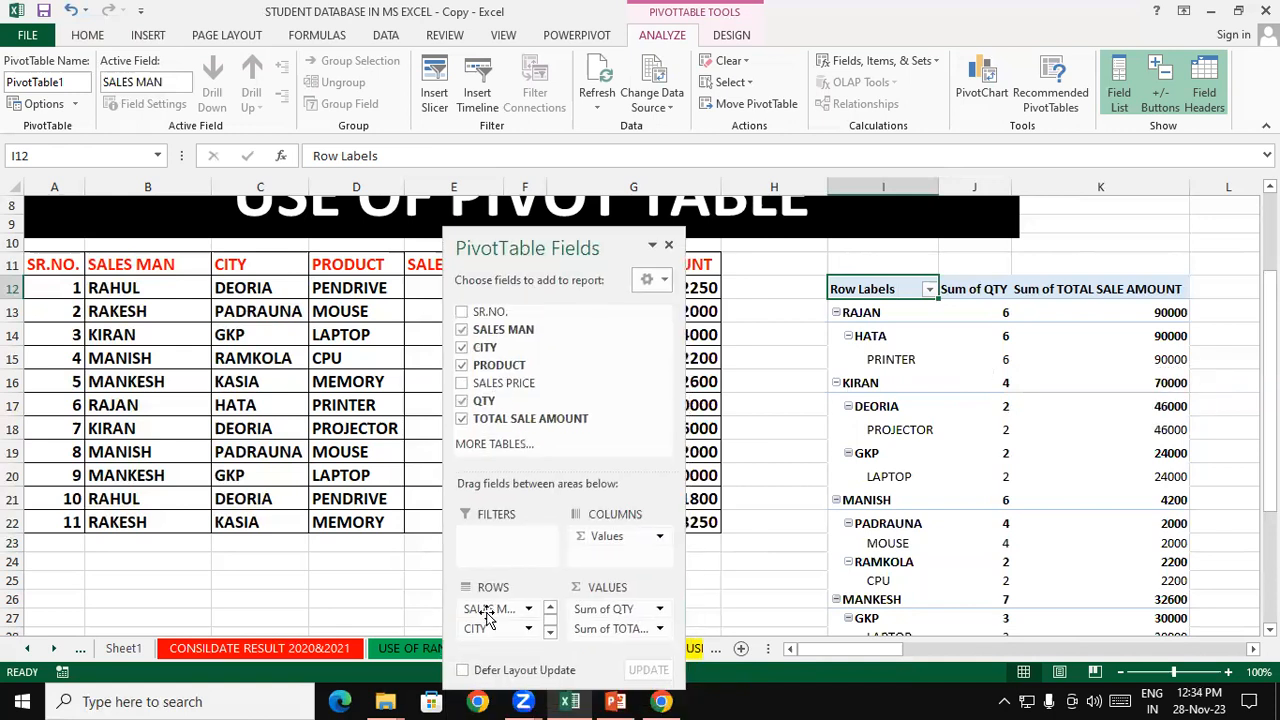
drag(490, 609, 613, 553)
drag(610, 548, 610, 548)
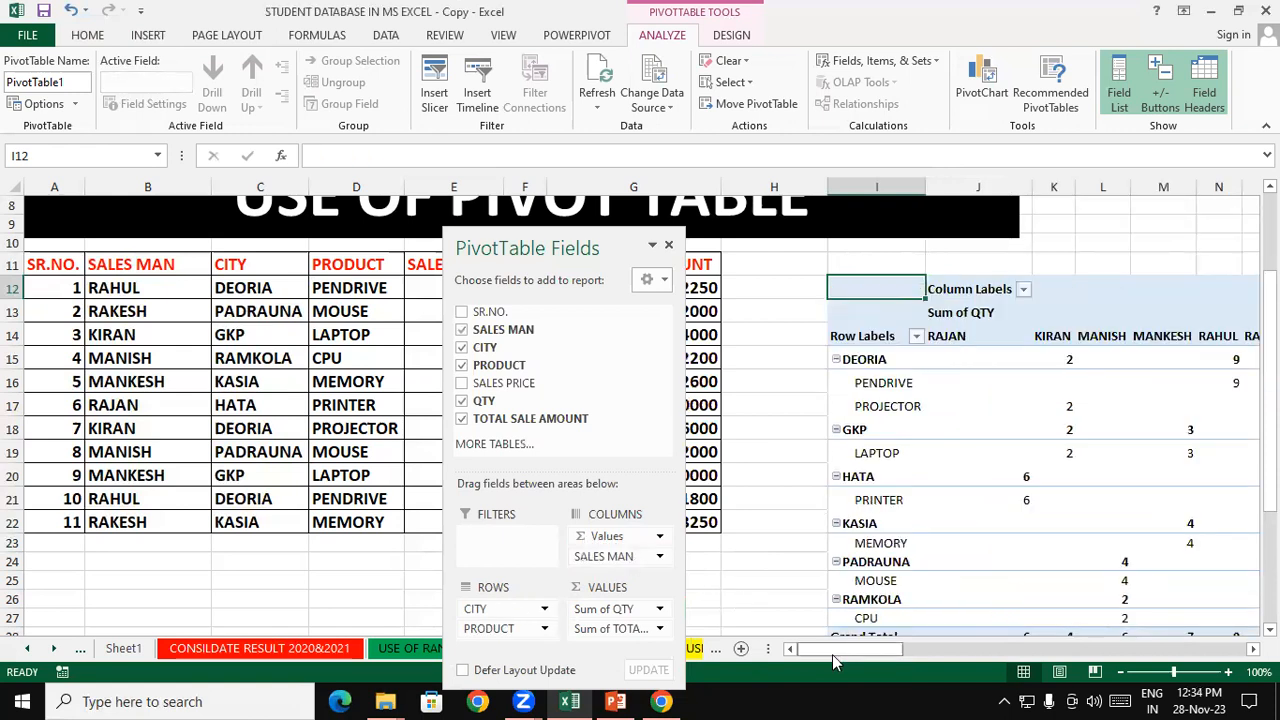
drag(836, 647, 866, 662)
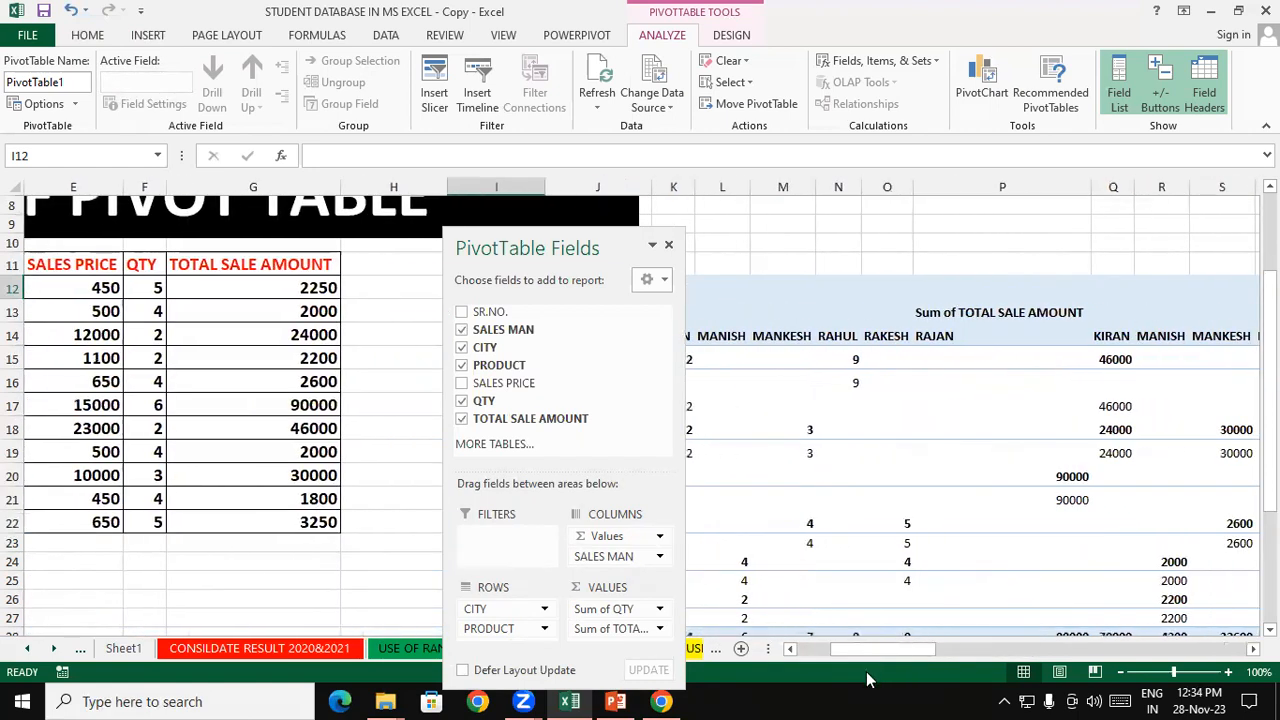
drag(487, 612, 605, 560)
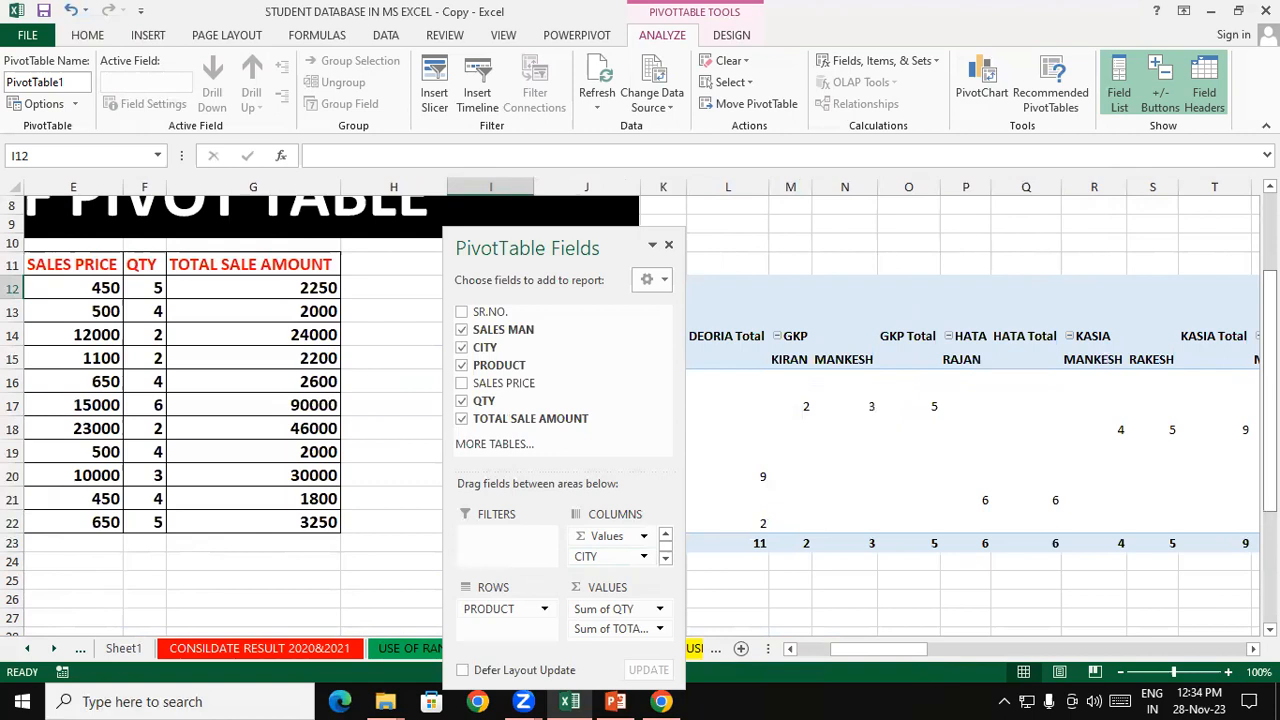
drag(510, 606, 640, 556)
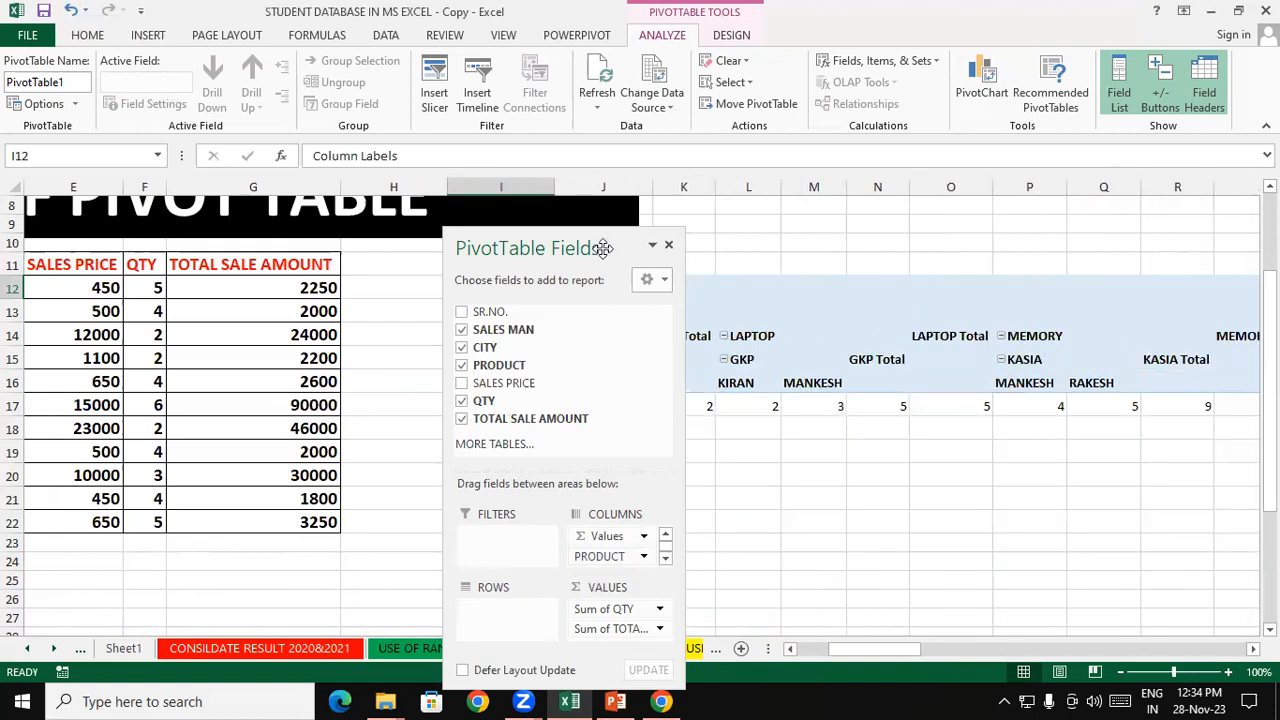
Move the pivot table's column fields back to rows in the order PRODUCT, CITY, SALES MAN, and close the field list
drag(603, 249, 300, 294)
drag(845, 652, 768, 620)
drag(276, 280, 483, 271)
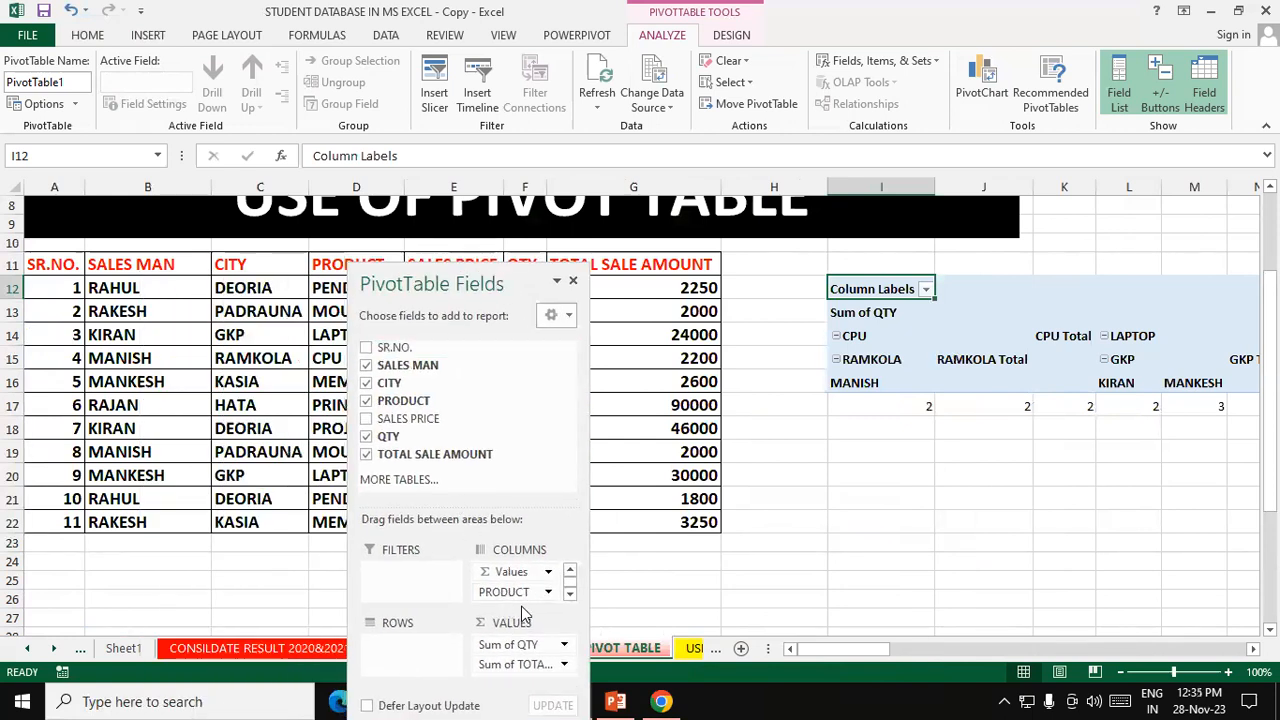
drag(471, 285, 475, 202)
drag(505, 508, 402, 567)
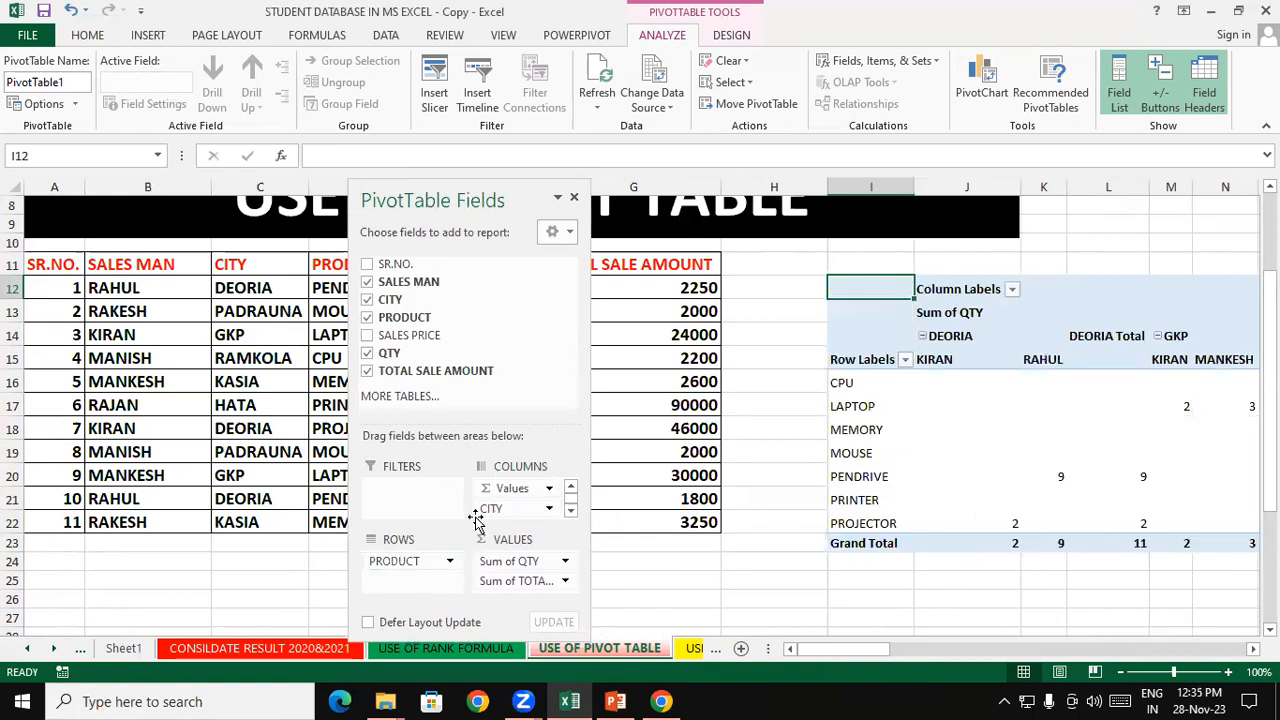
drag(495, 508, 394, 591)
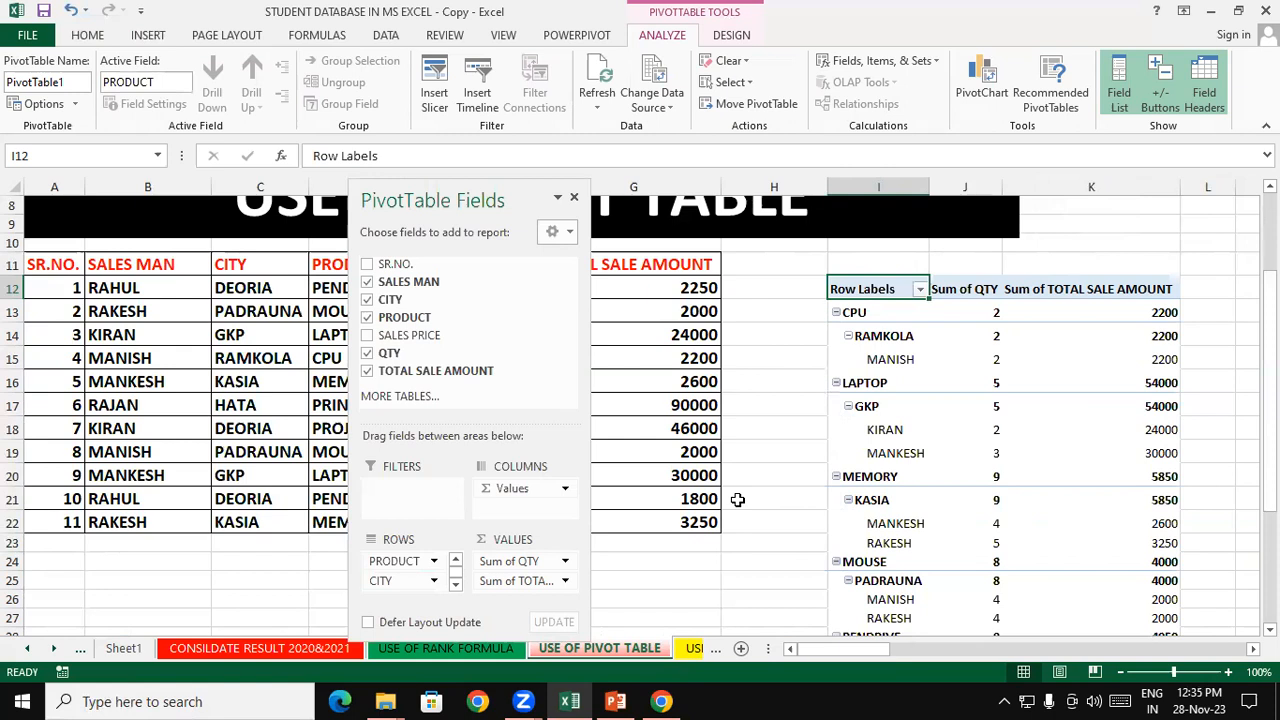
click(575, 200)
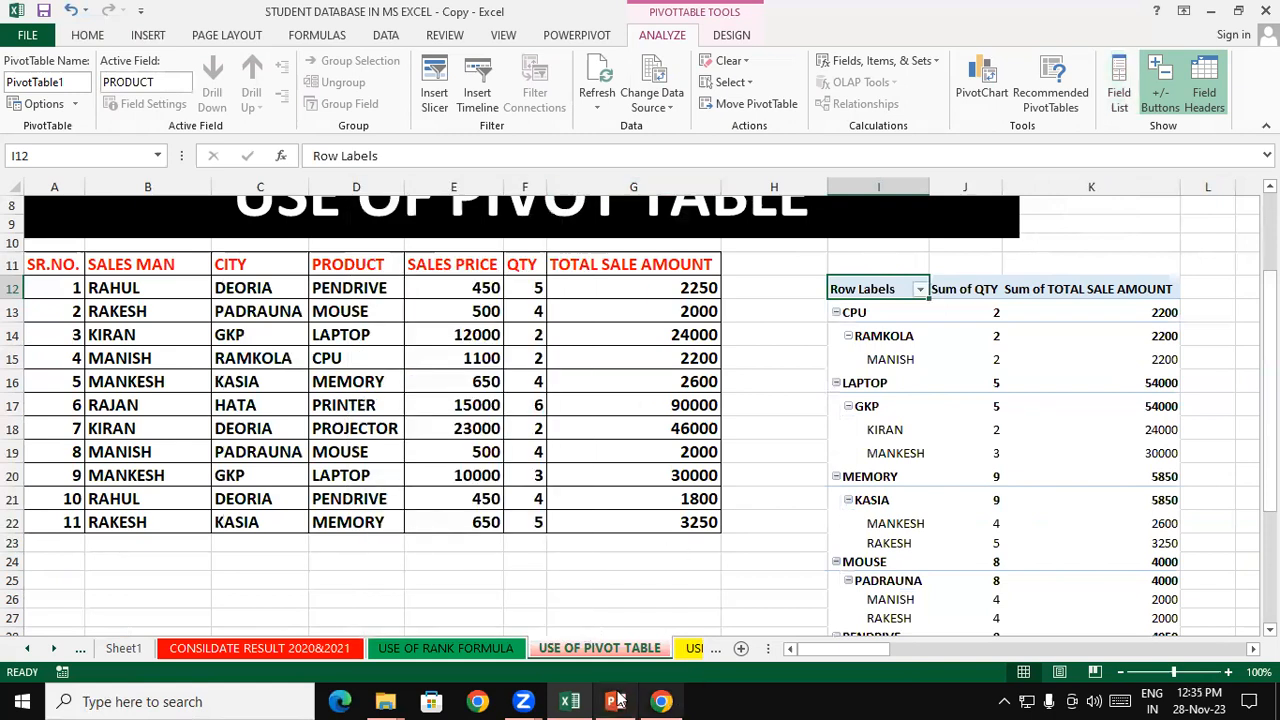
click(568, 114)
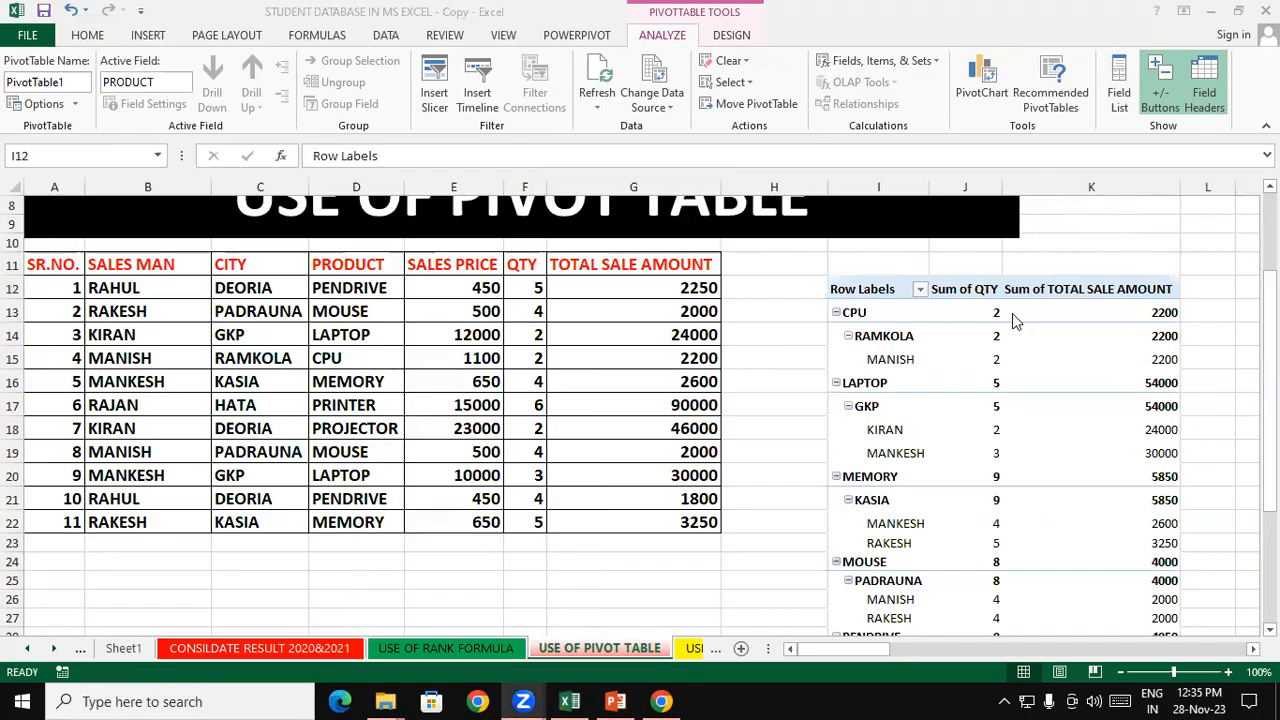